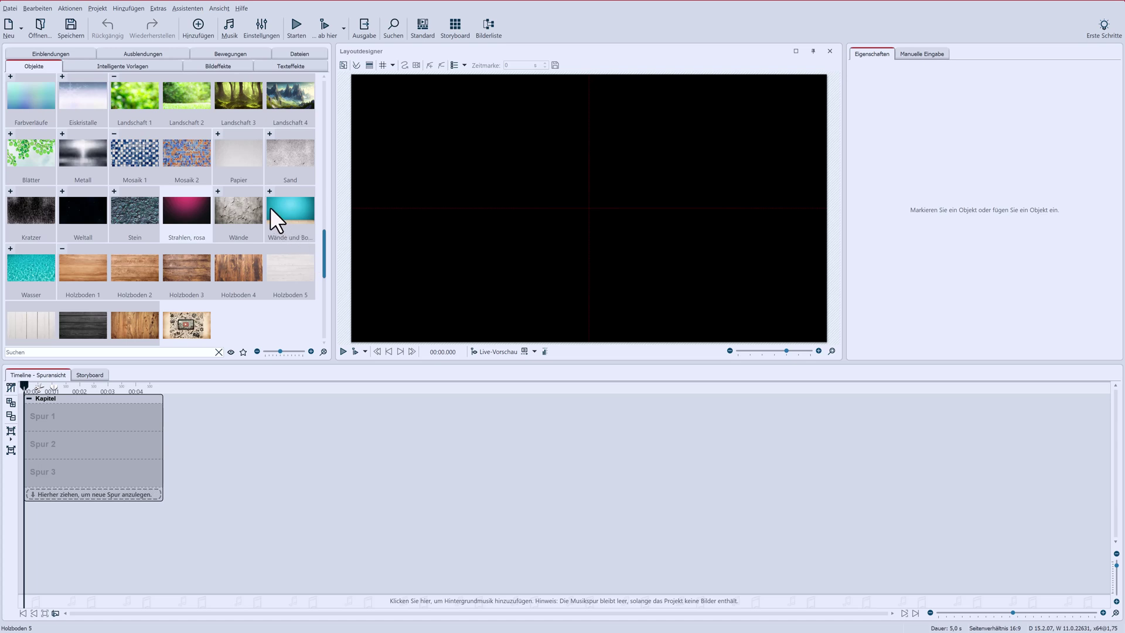
Expand the Wände und Boden backgrounds and place the turquoise wall with wooden floor at the start of Spur 1.
left_click(269, 190)
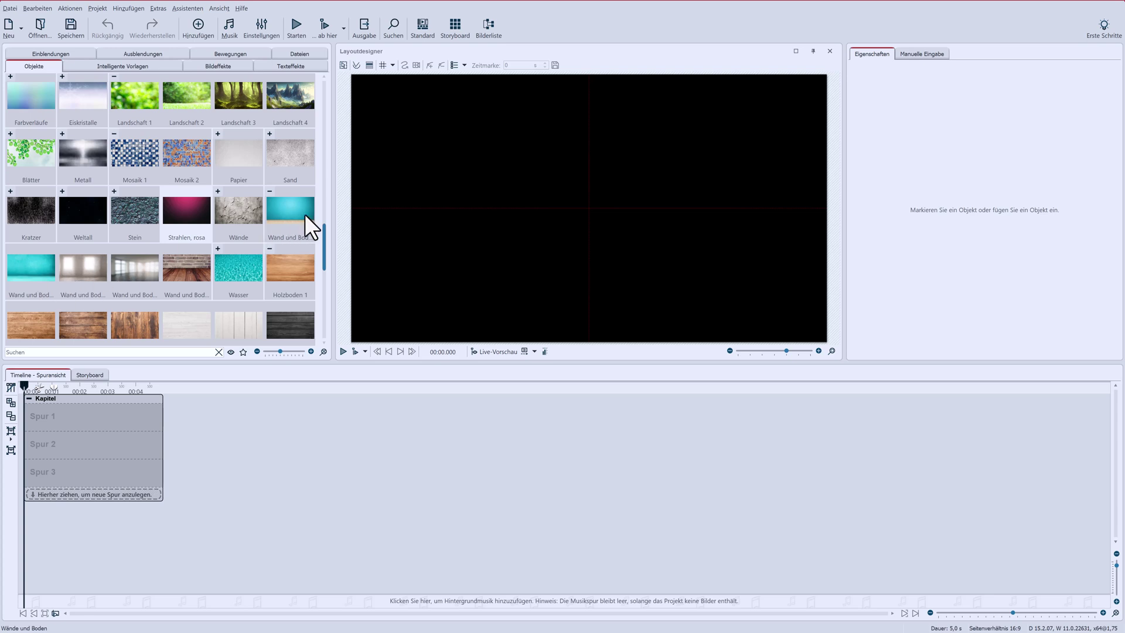
left_click_drag(297, 212, 56, 417)
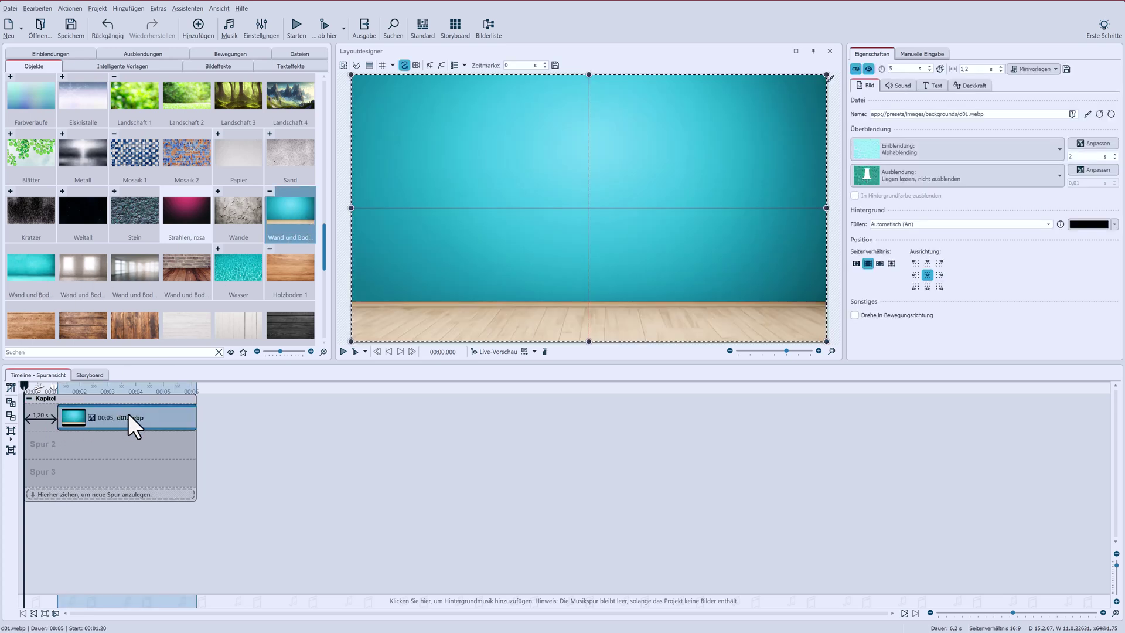
left_click_drag(166, 413, 128, 413)
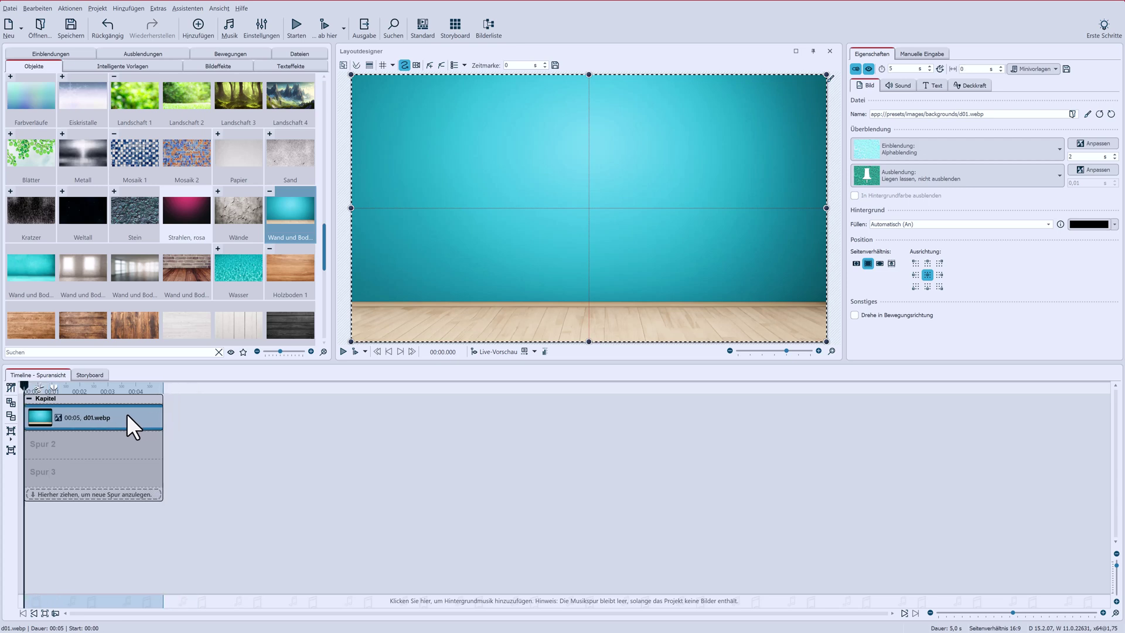
Add the Children-of-the-Sea image to Spur 2, shrink it and position it in the upper middle of the wall.
left_click(294, 52)
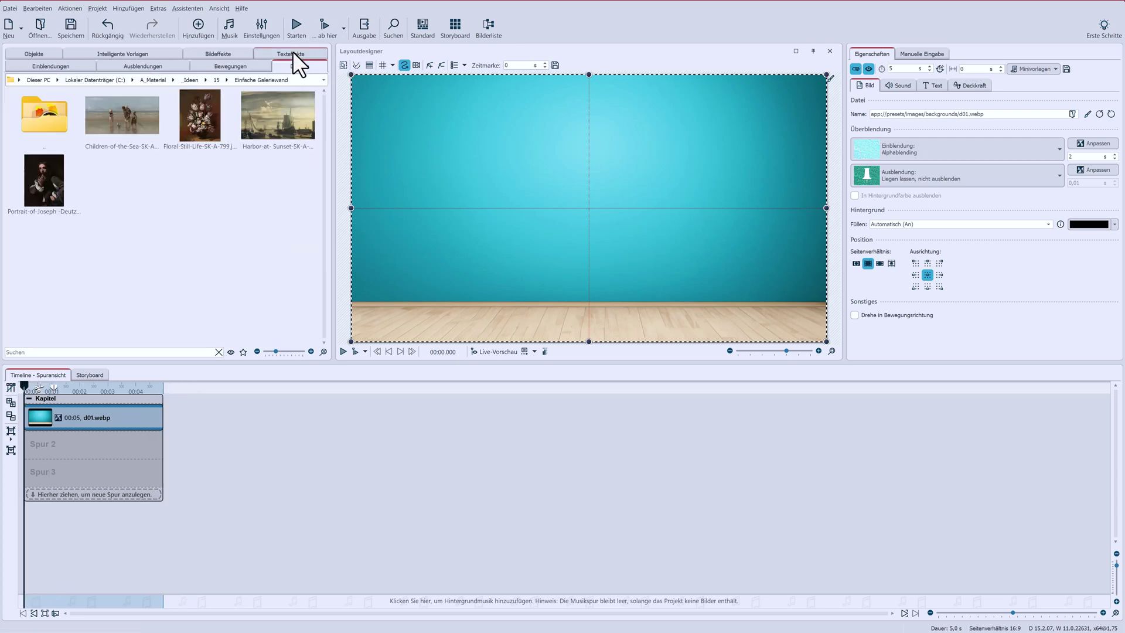
left_click_drag(150, 130, 69, 449)
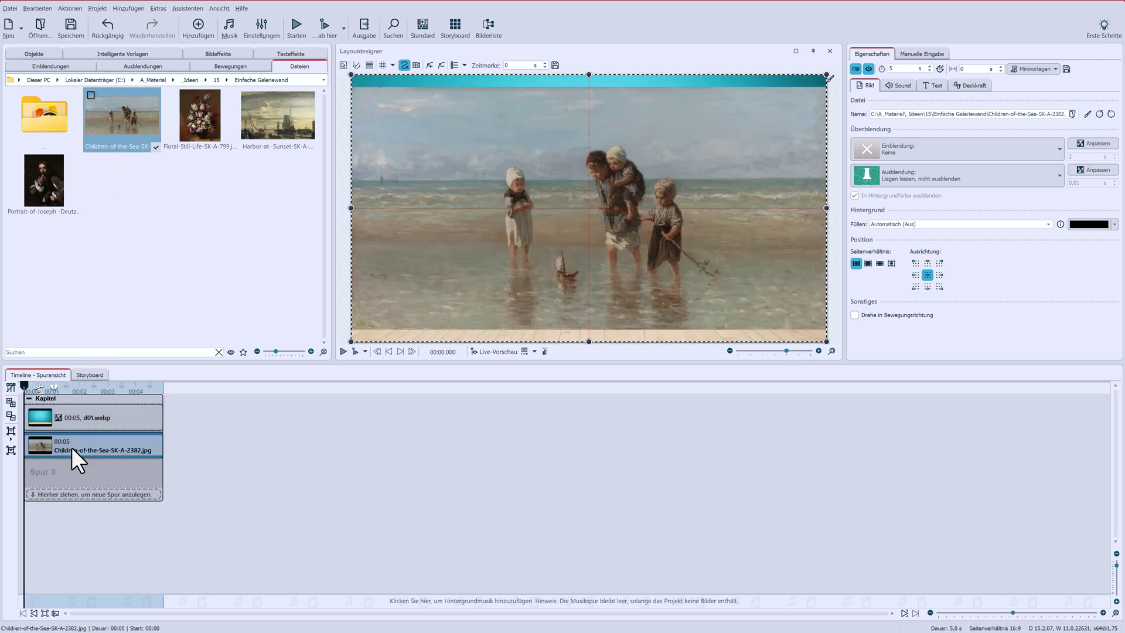
left_click_drag(349, 342, 435, 289)
left_click_drag(573, 238, 575, 217)
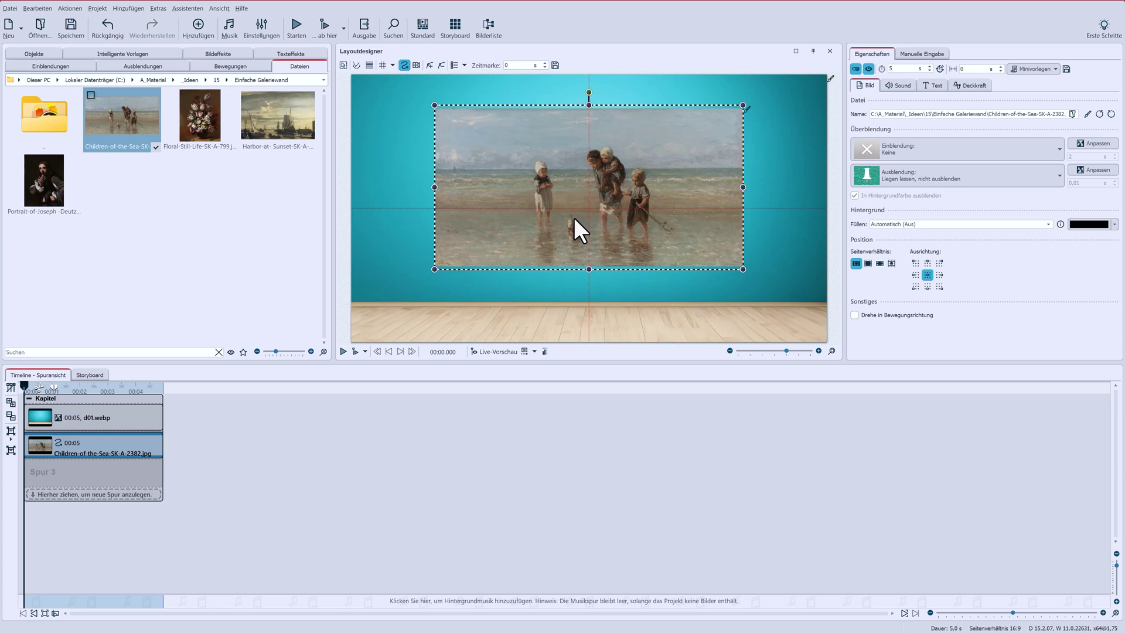
Try the Dezenter weißer Rahmen and semi-transparent black border effects on the seaside painting, settling on the Kiefernholz frame.
left_click(209, 53)
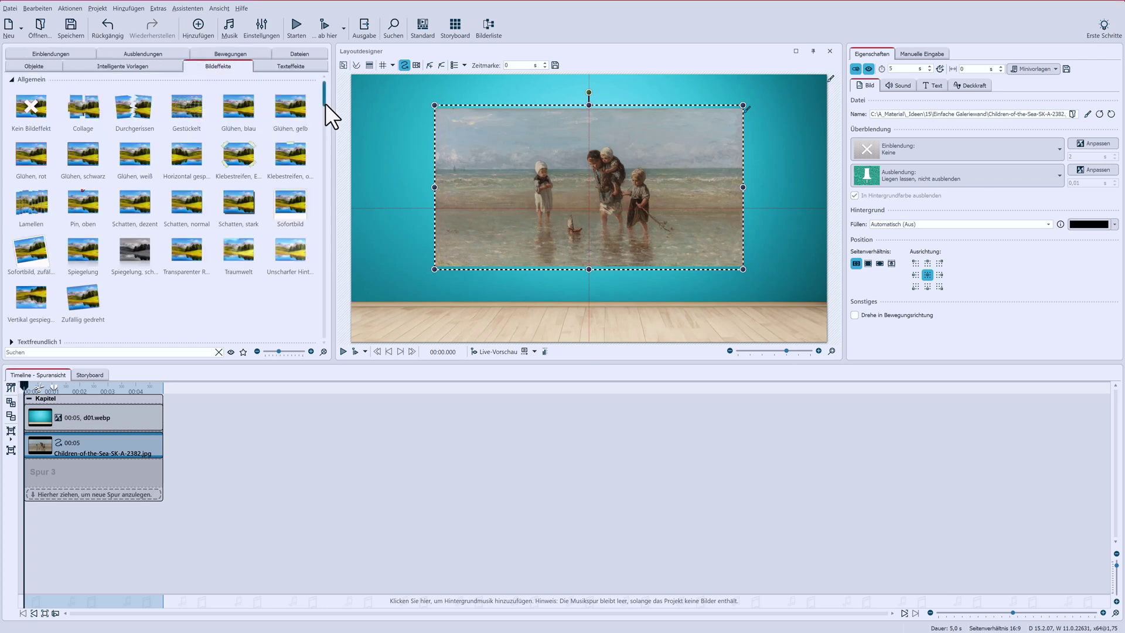
scroll(324, 114, "down", 4)
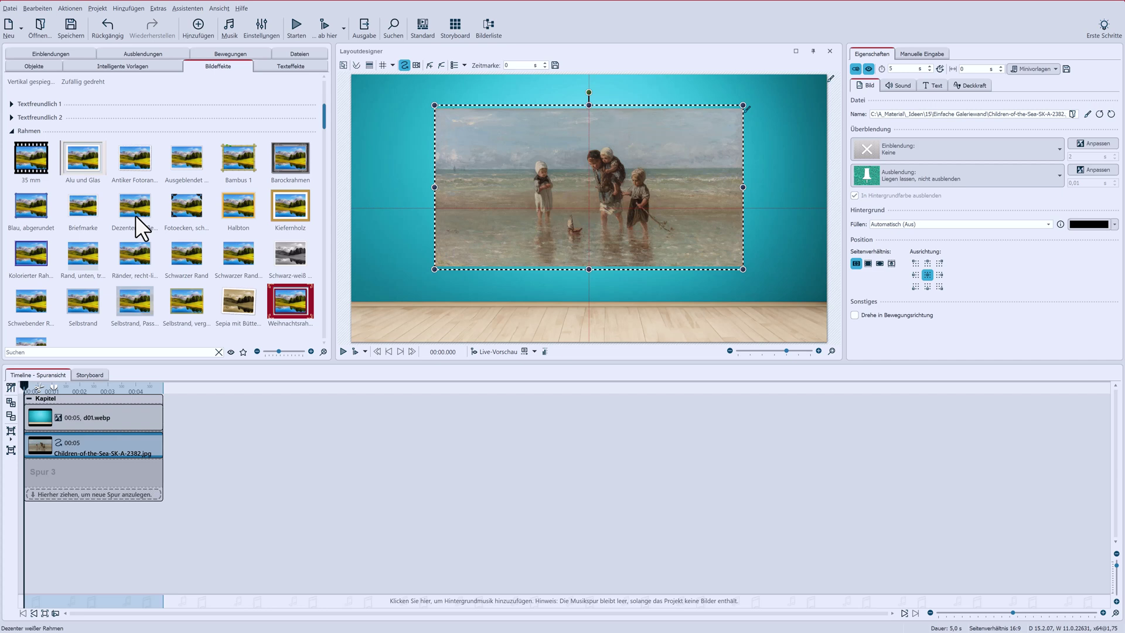
double_click(135, 214)
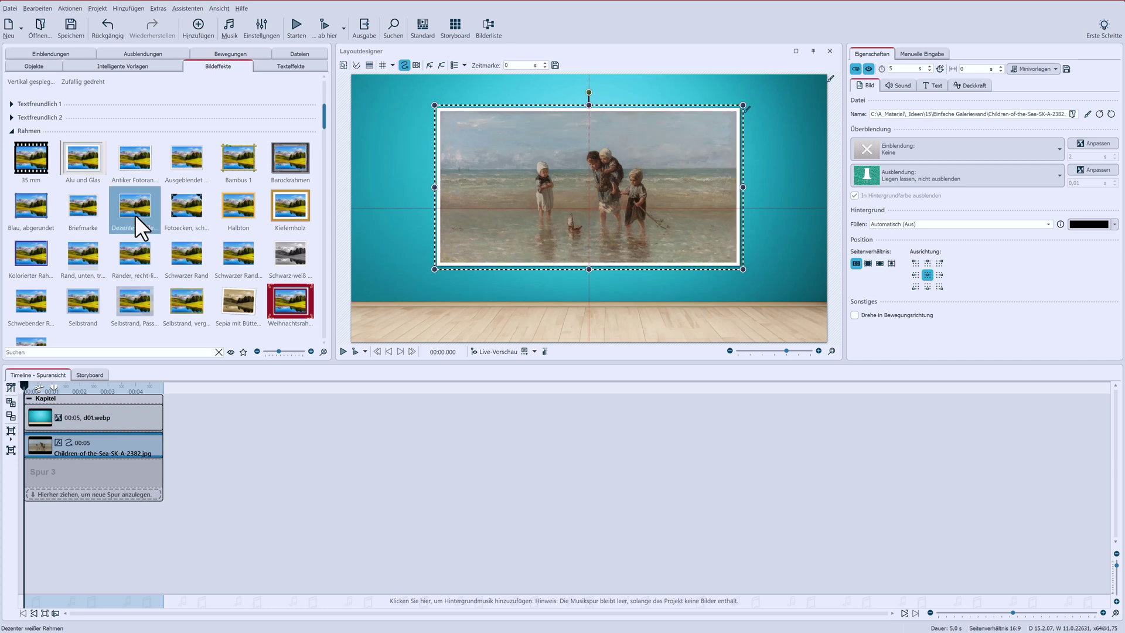
left_click(385, 184)
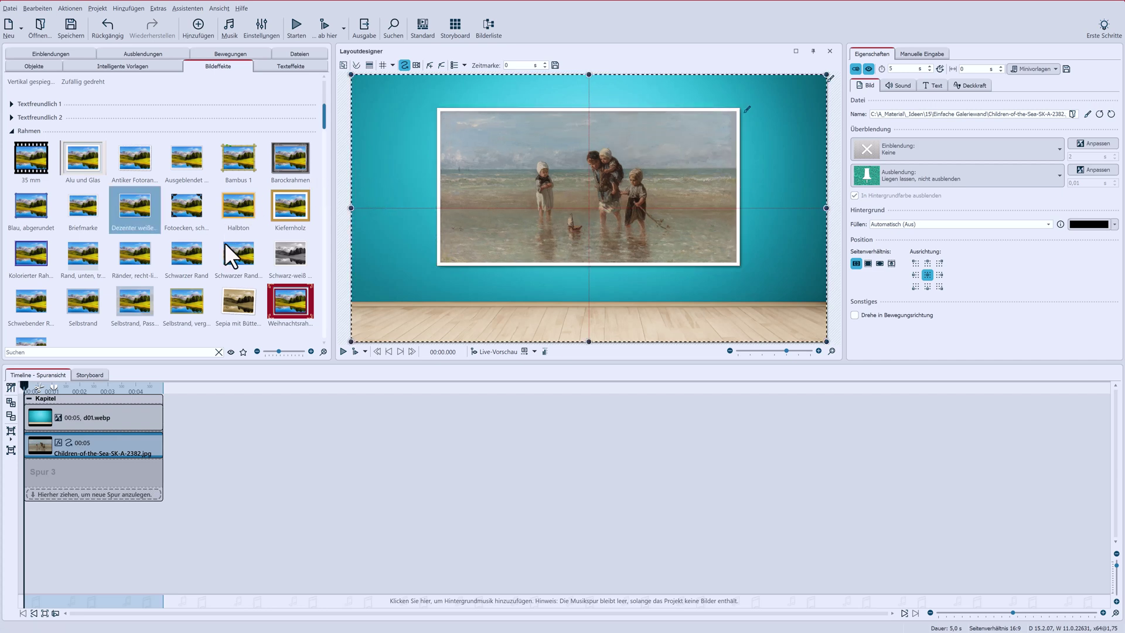
double_click(241, 255)
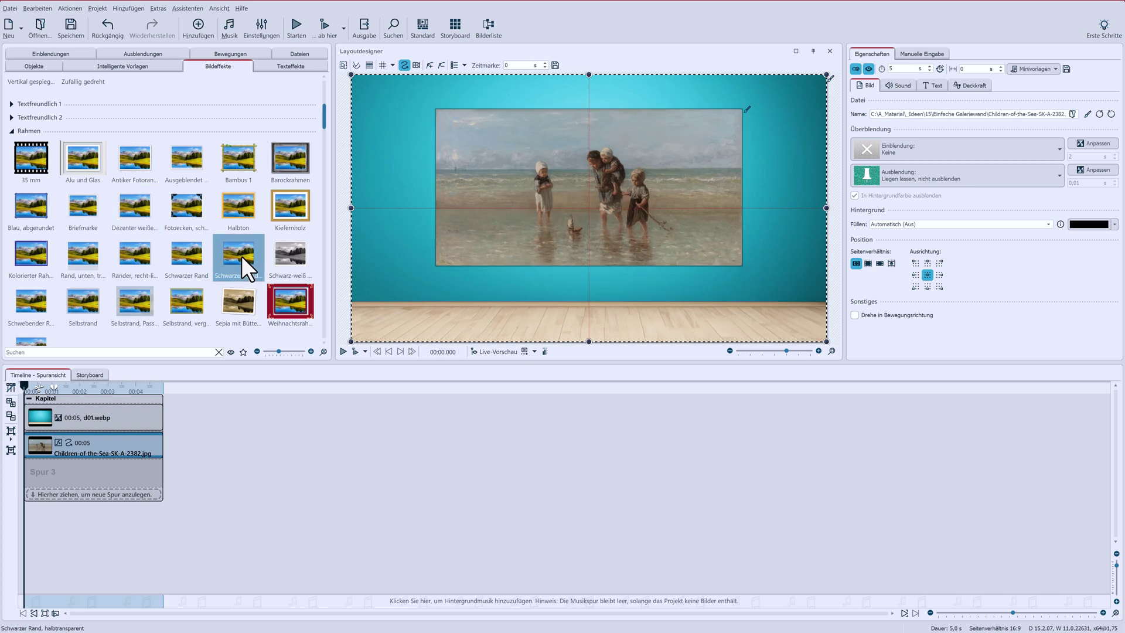
double_click(279, 206)
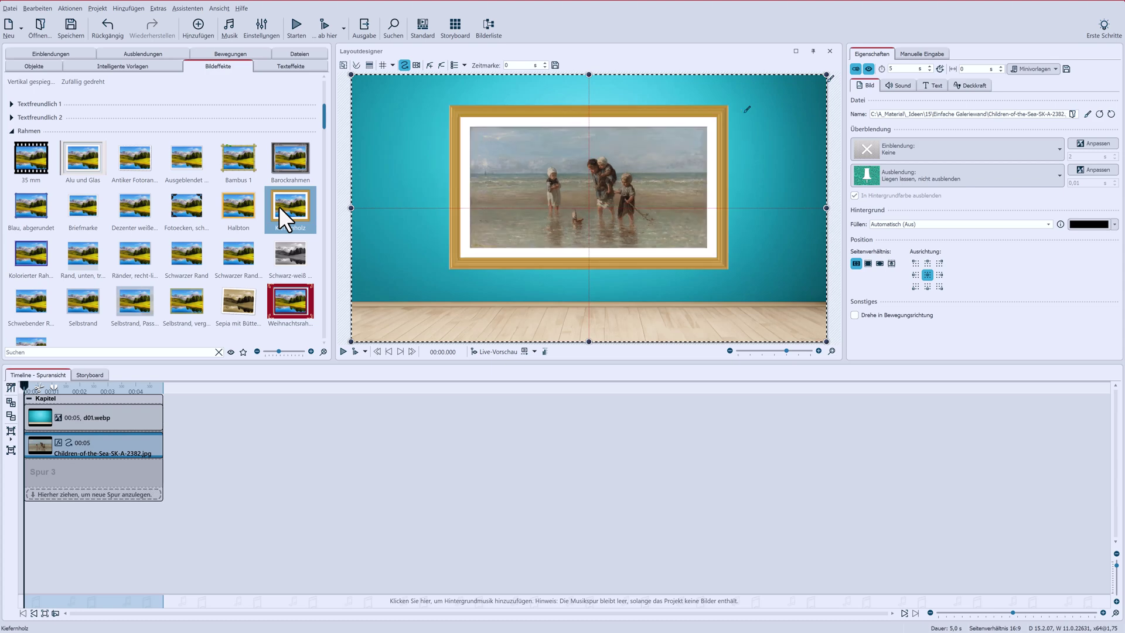
Set the Kiefernholz frame's Abstand to 0.2 cm and Breite to 80 % in the seaside painting's image effect.
left_click(1088, 114)
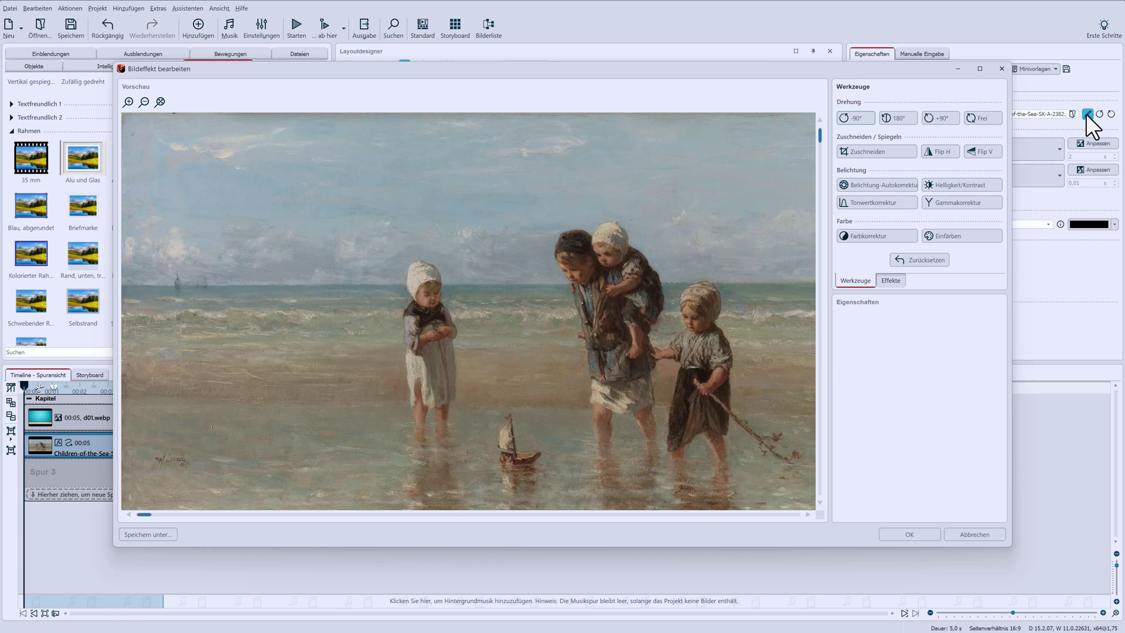
left_click(886, 281)
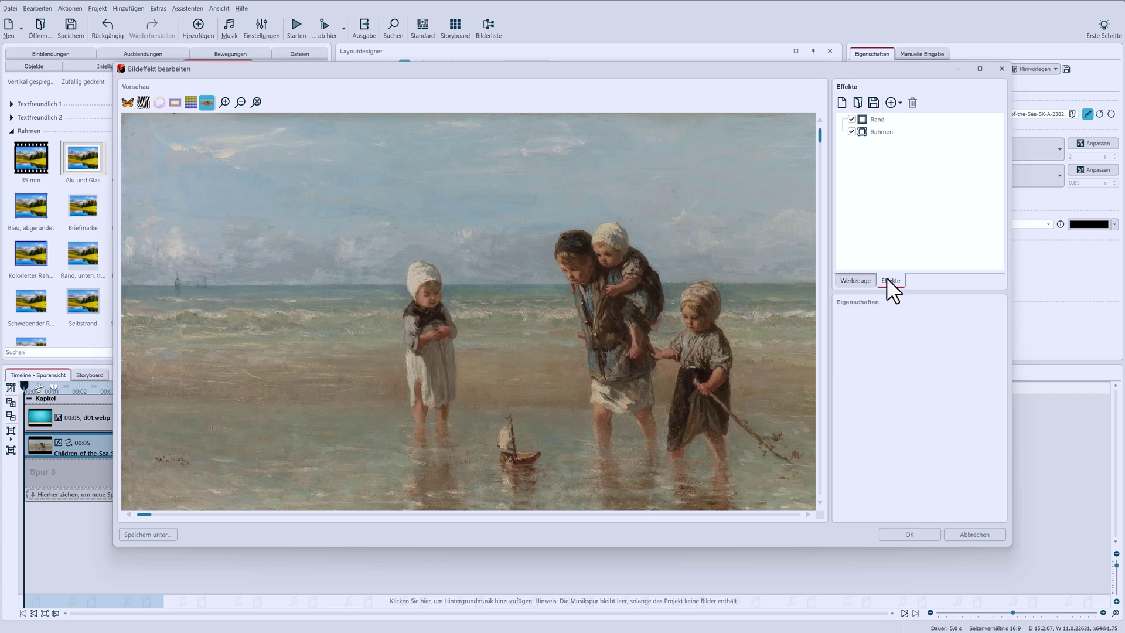
left_click(875, 133)
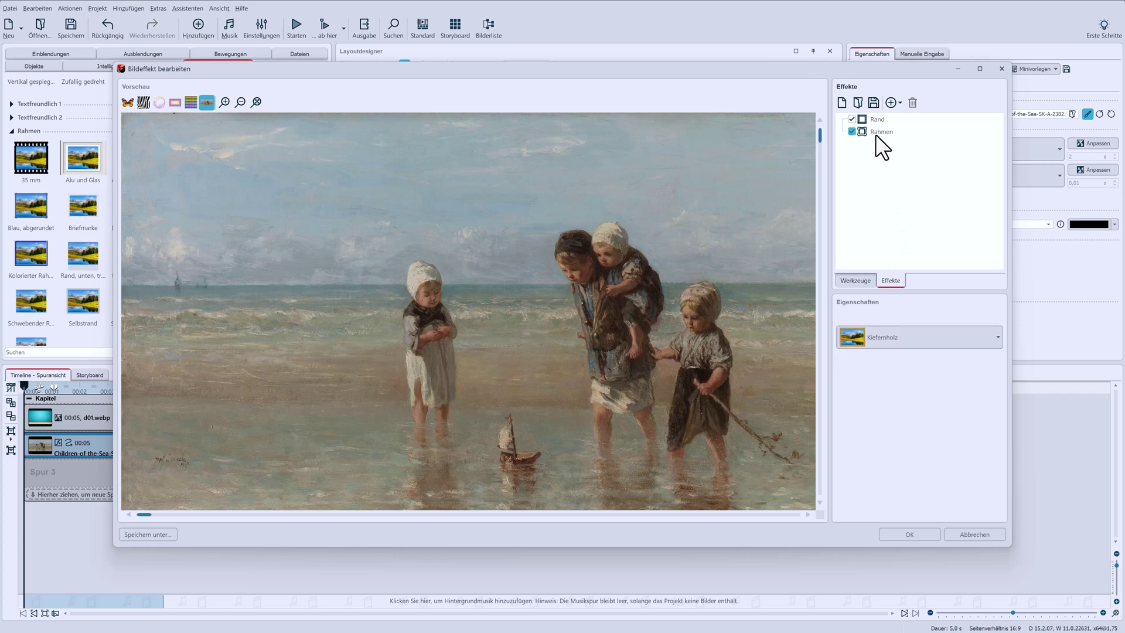
left_click(241, 101)
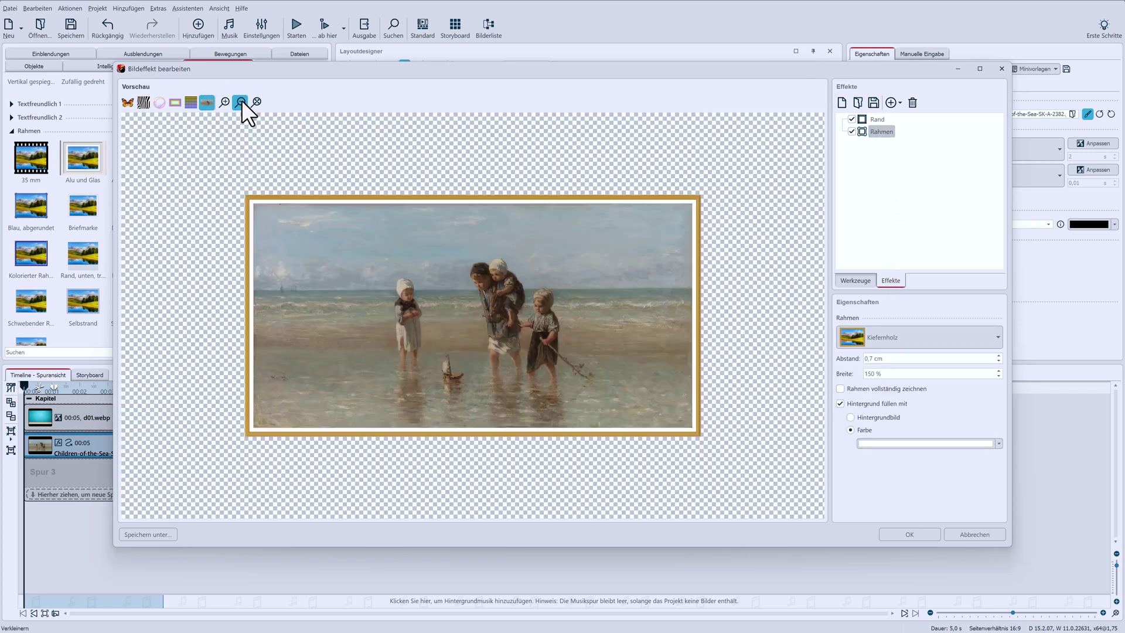
double_click(872, 358)
type("2")
left_click_drag(872, 373, 858, 372)
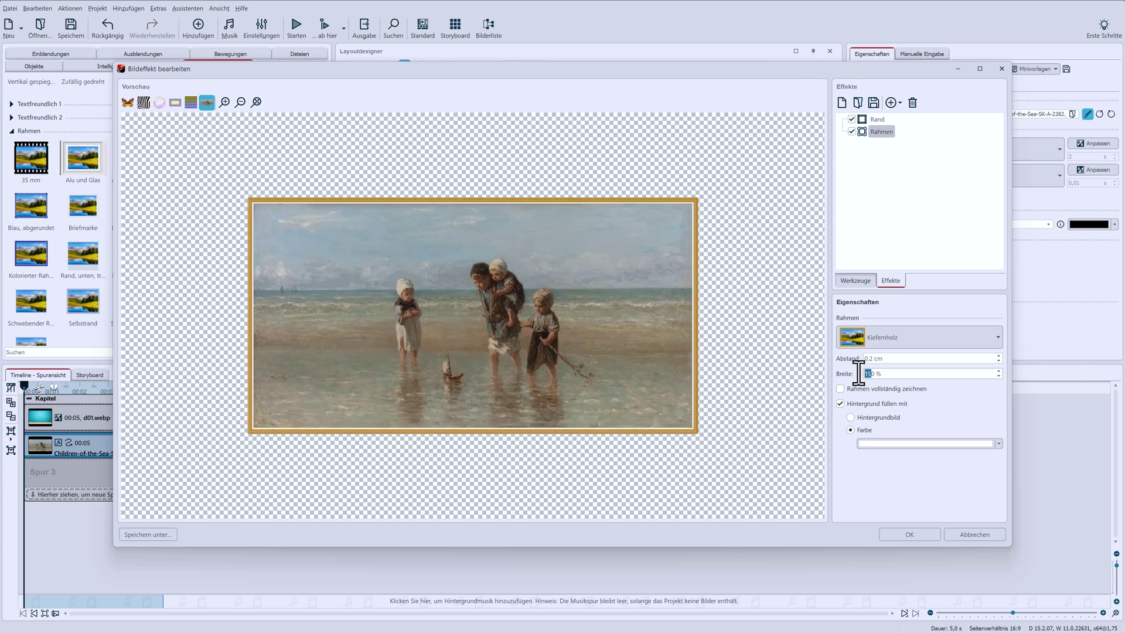
type("8")
left_click(911, 535)
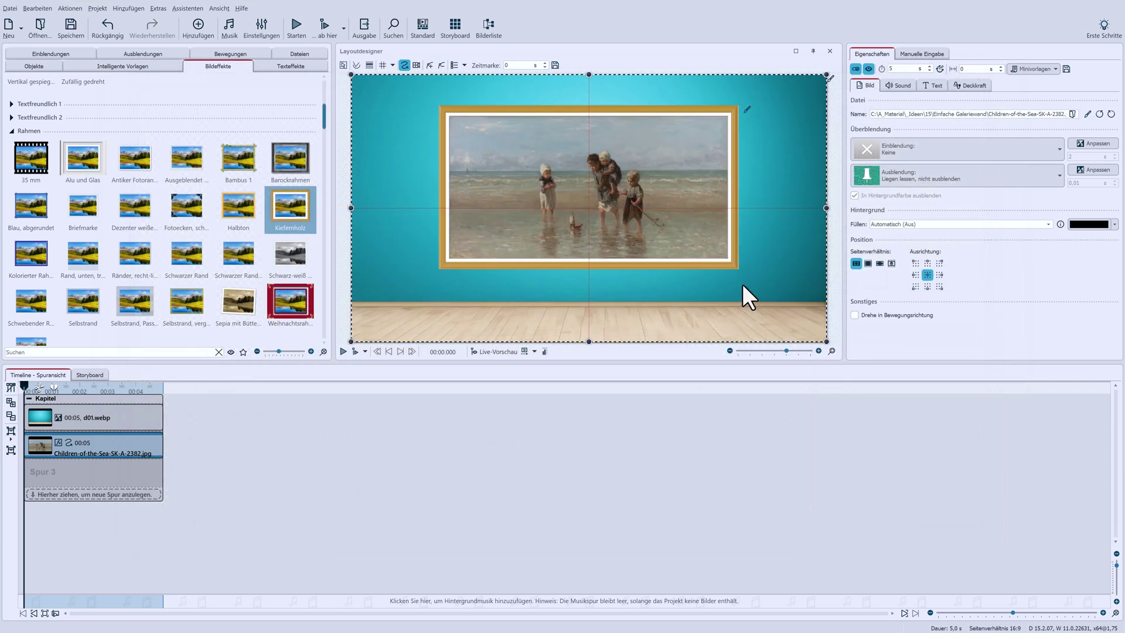
Duplicate the wall background and the framed seaside painting directly behind the originals on their tracks.
left_click(71, 420)
key("ctrl+v")
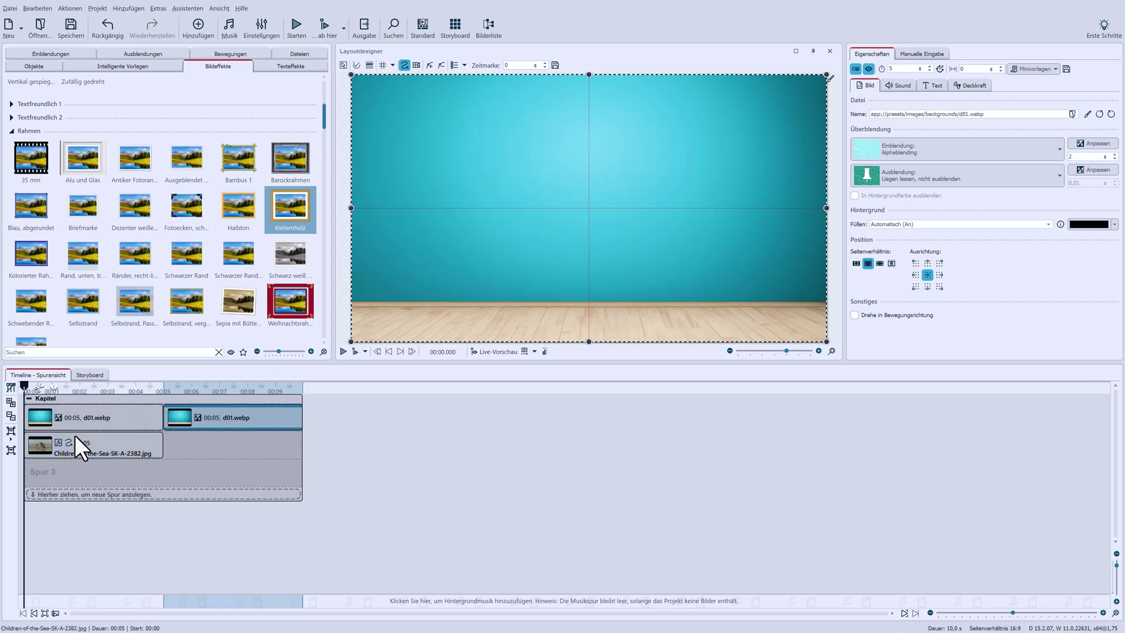
left_click(72, 440)
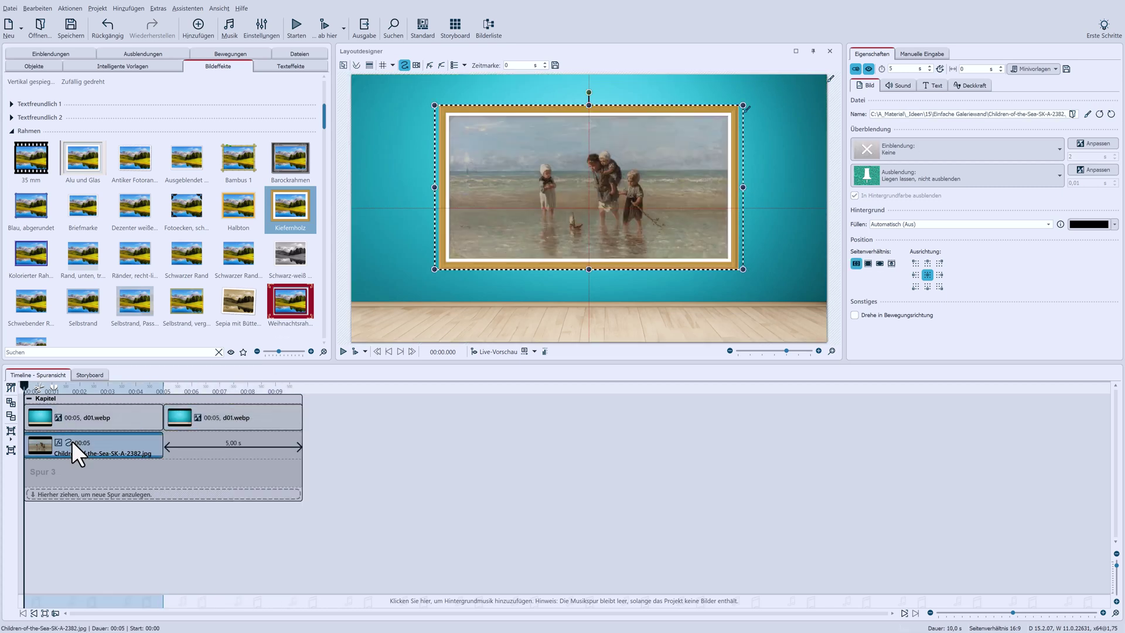
key("ctrl+v")
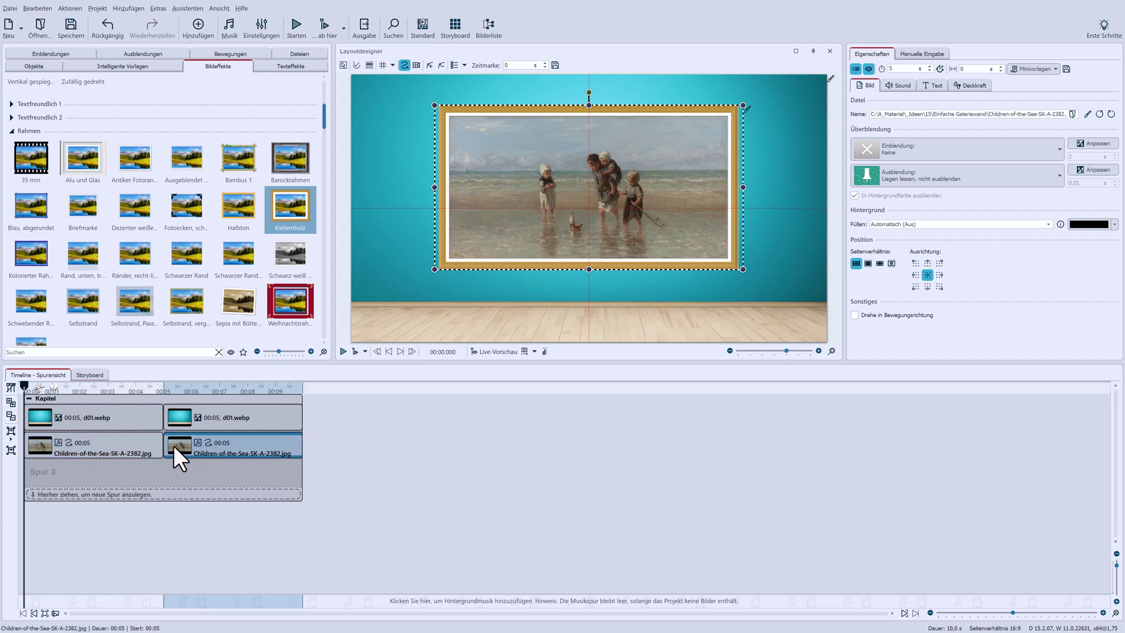
Replace the duplicated seaside painting with the portrait image, then enlarge it slightly and reposition it on the wall.
left_click(300, 52)
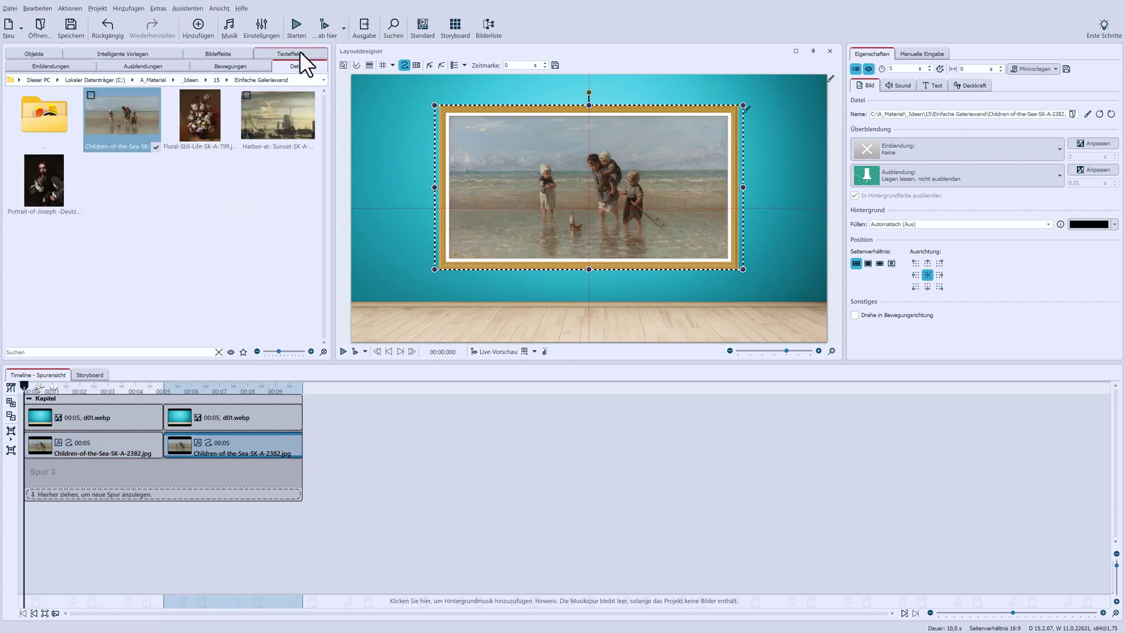
mouse_move(40, 170)
left_mouse_down()
mouse_move(145, 304)
mouse_move(214, 448)
left_mouse_up()
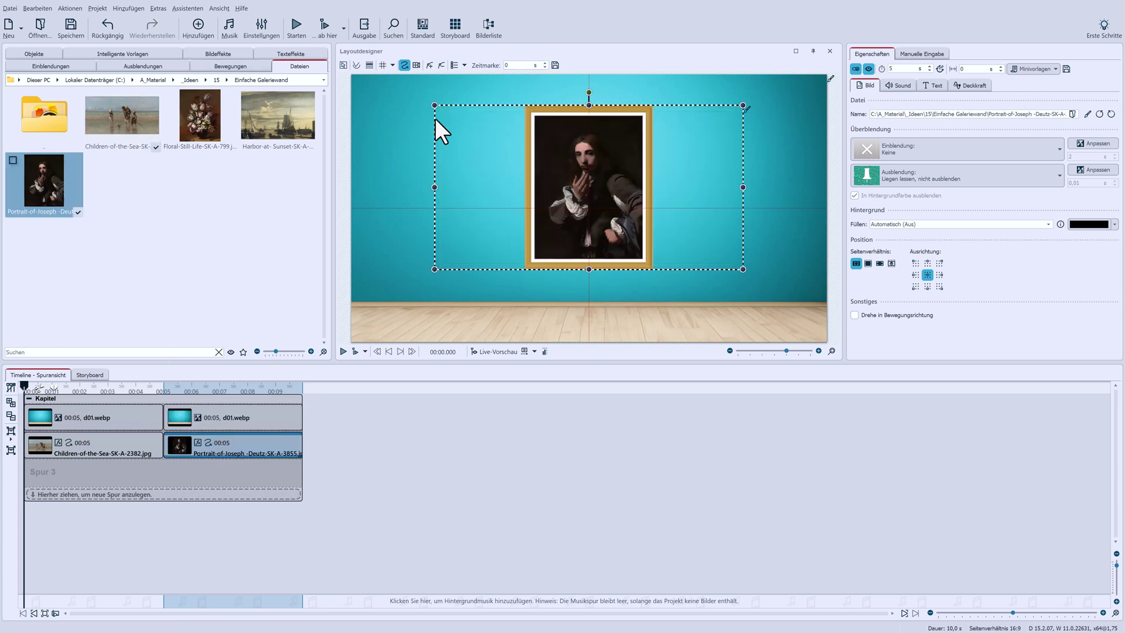
mouse_move(435, 106)
left_mouse_down()
mouse_move(430, 93)
mouse_move(444, 98)
left_mouse_up()
left_click_drag(557, 180, 574, 184)
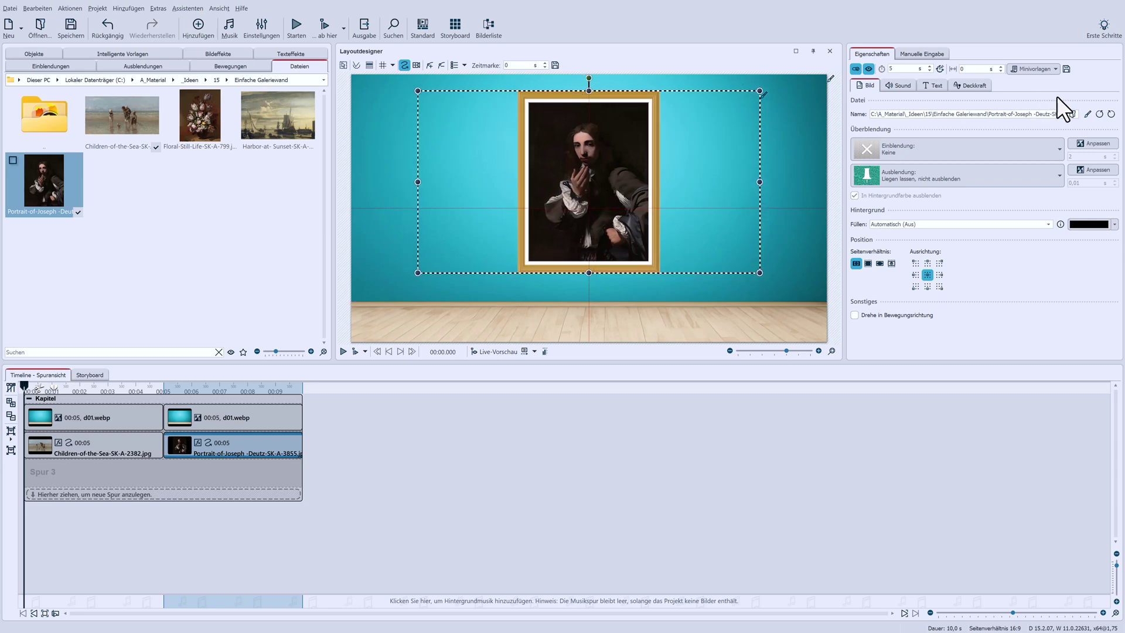
Remove the Rahmen and Rand effects from the portrait's image effect.
left_click(1086, 113)
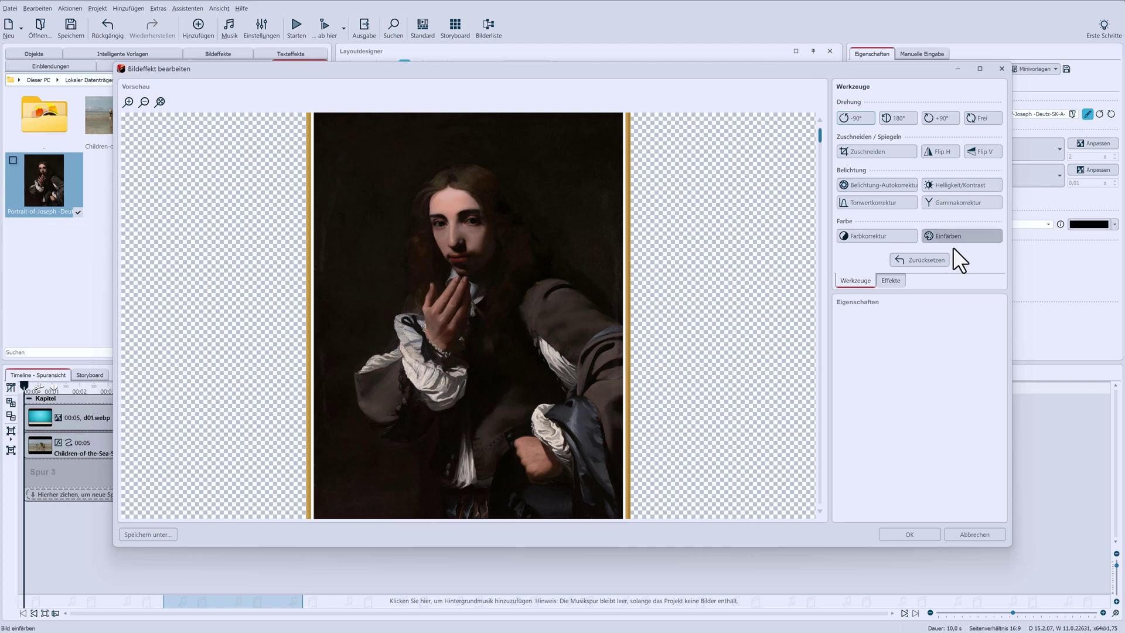
left_click(900, 282)
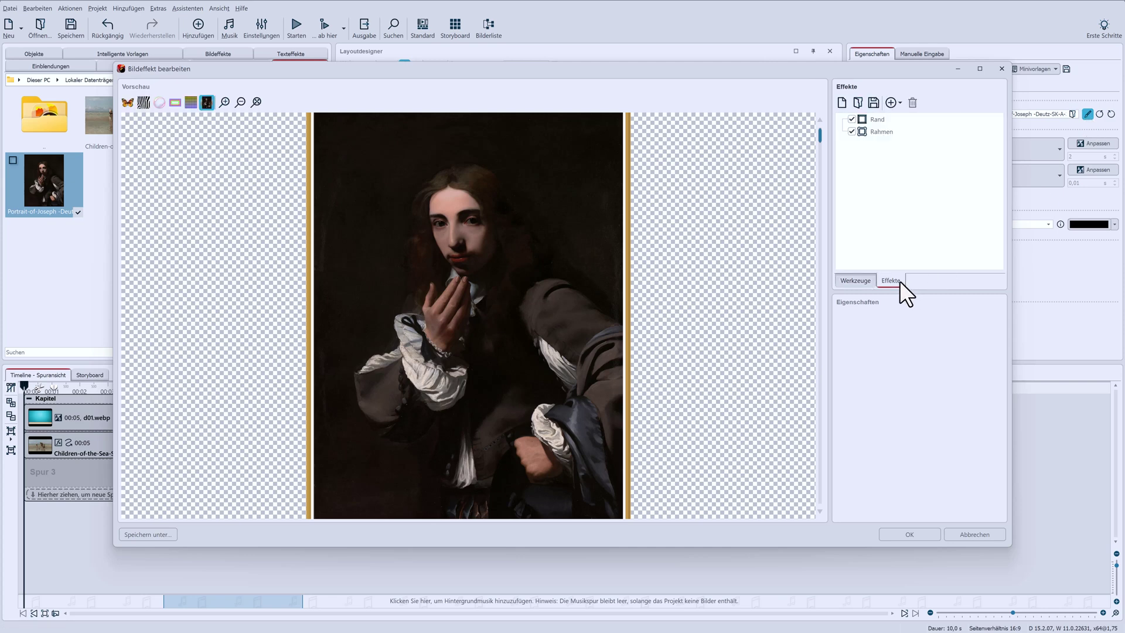
left_click(888, 131)
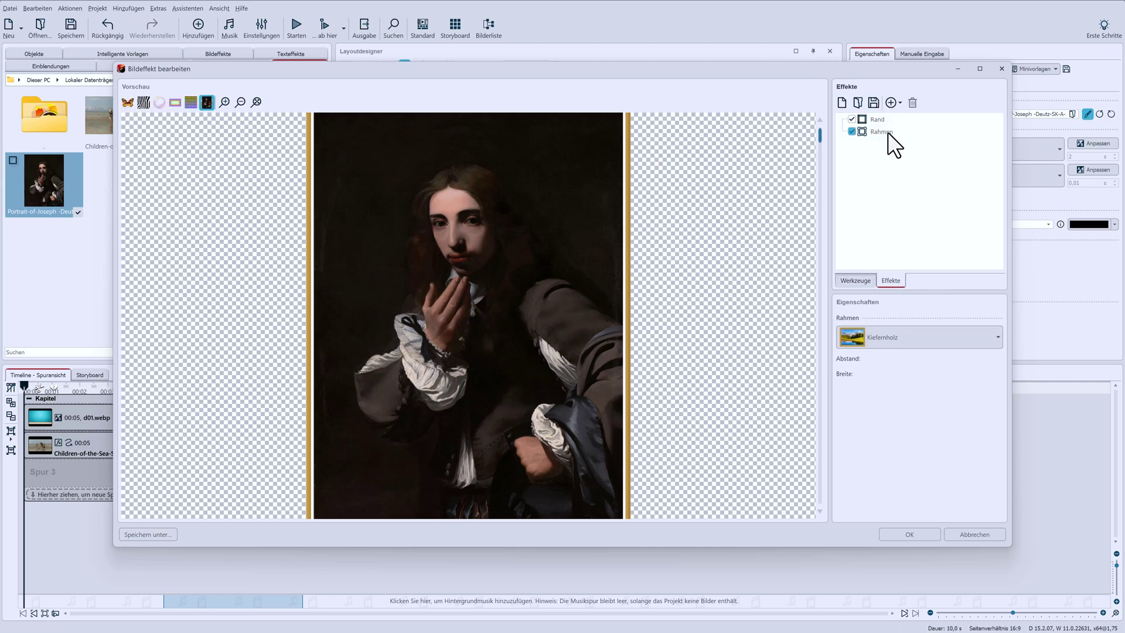
left_click(913, 103)
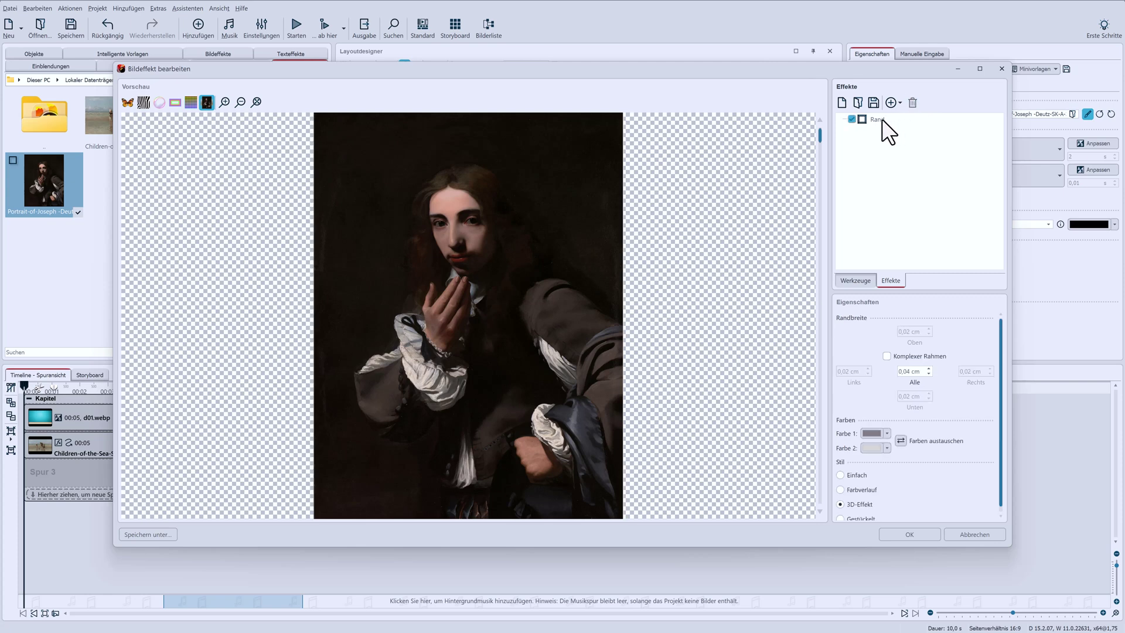
left_click(913, 103)
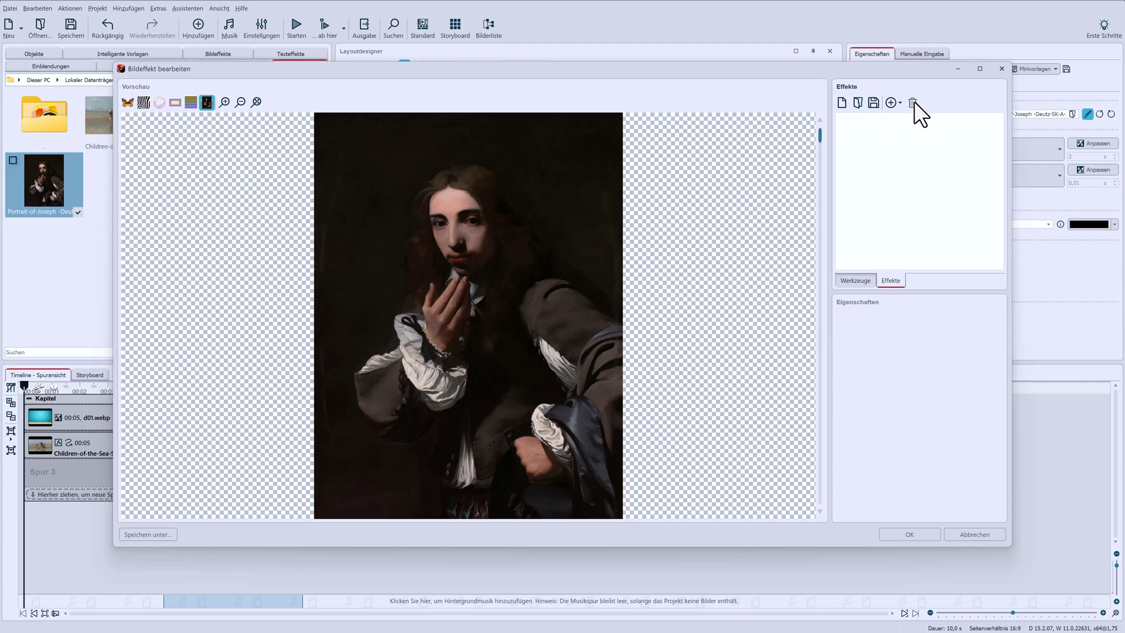
Add a Rand effect to the portrait with a width of 0.2 cm on all sides and beige as Farbe 1.
left_click(891, 103)
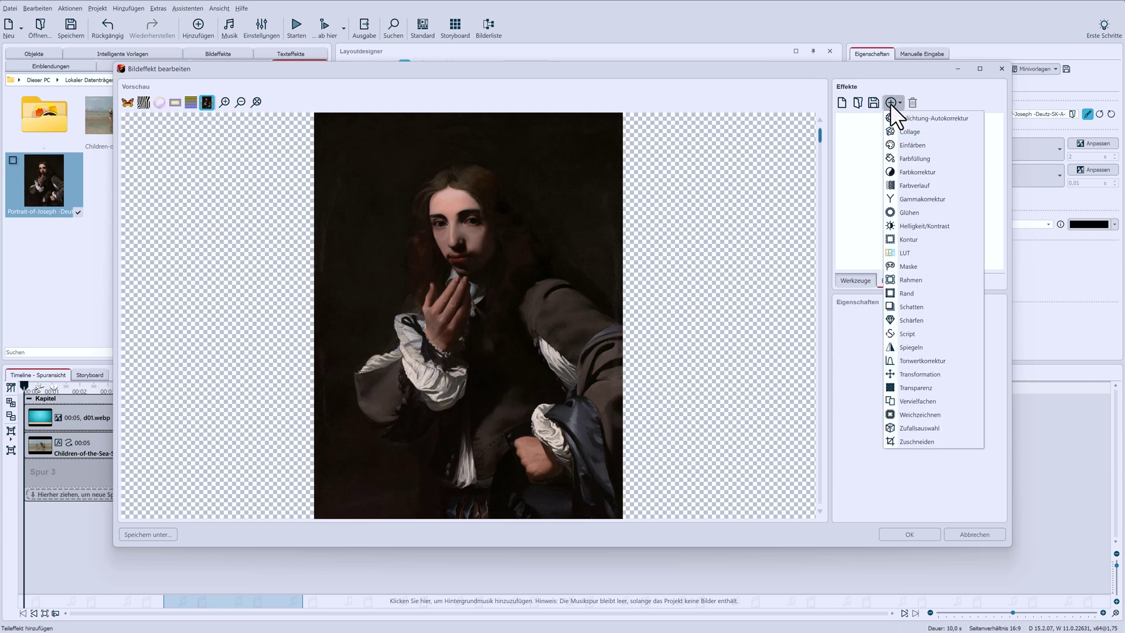
left_click(922, 291)
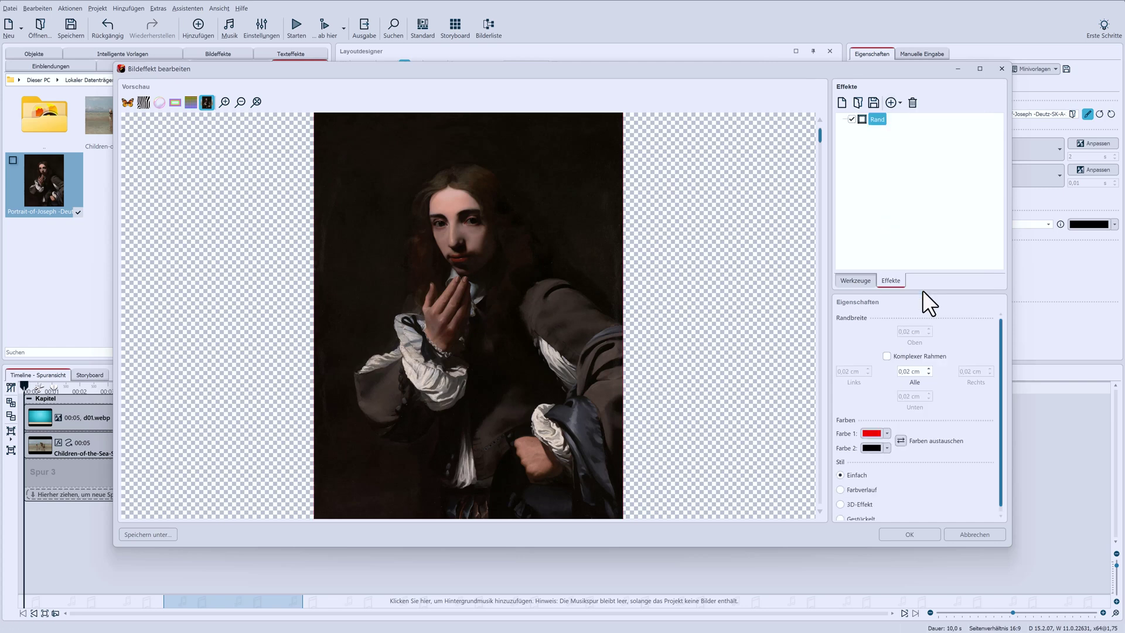
left_click(912, 372)
key("Delete")
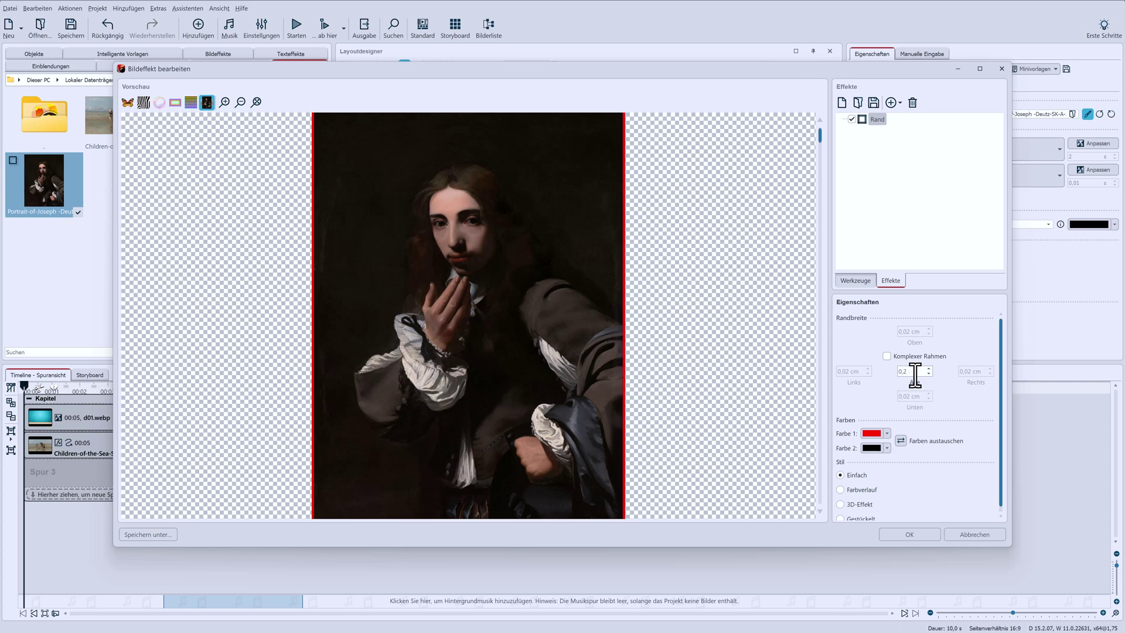
left_click(874, 433)
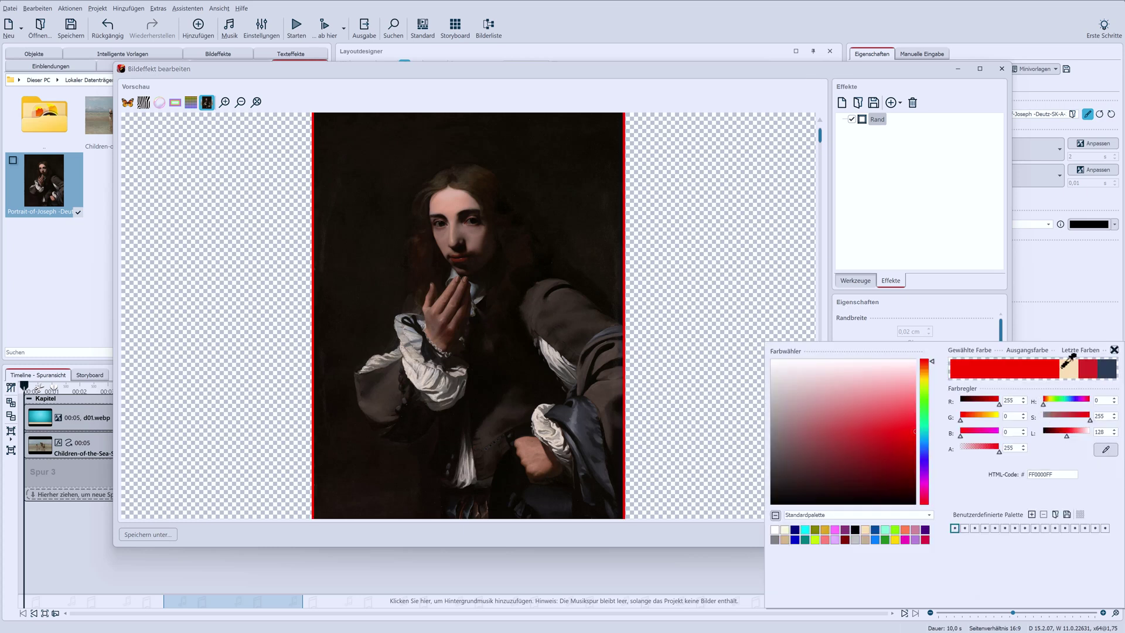
left_click(1066, 366)
left_click(941, 307)
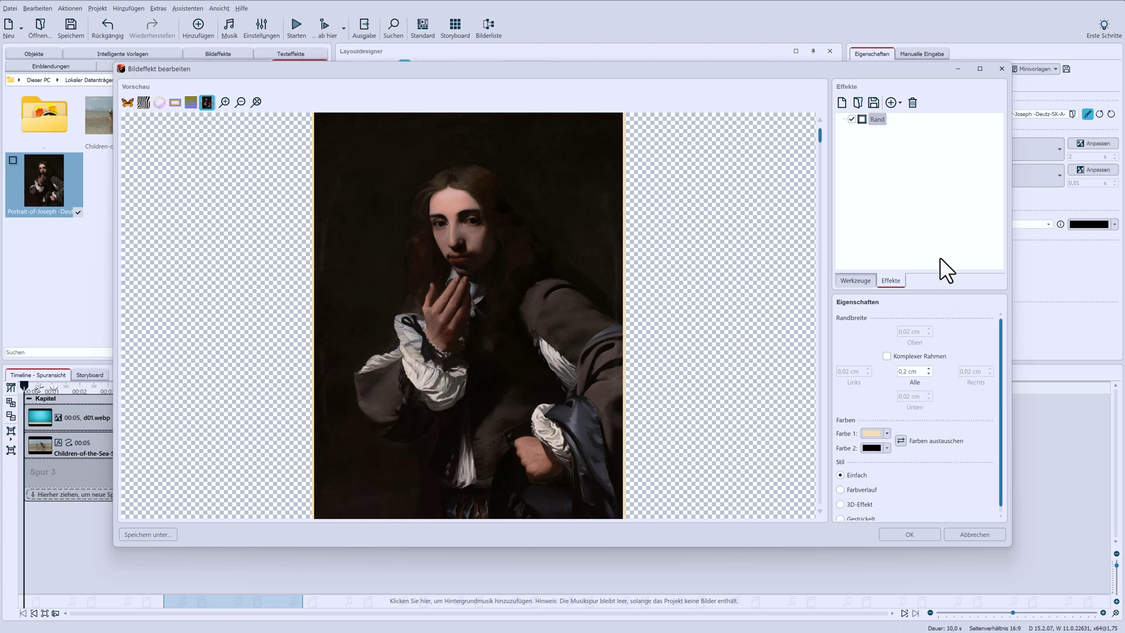
Add a second Rand effect to the portrait with a width of 0.3 cm on all sides.
left_click(898, 101)
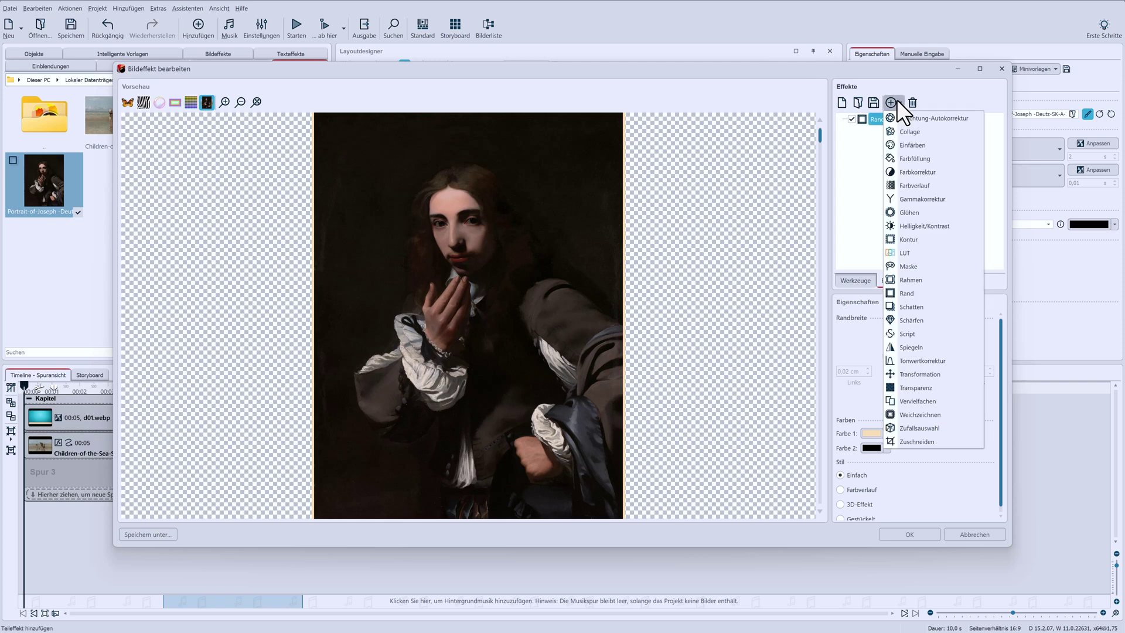
left_click(921, 296)
left_click(906, 372)
double_click(906, 372)
type("1")
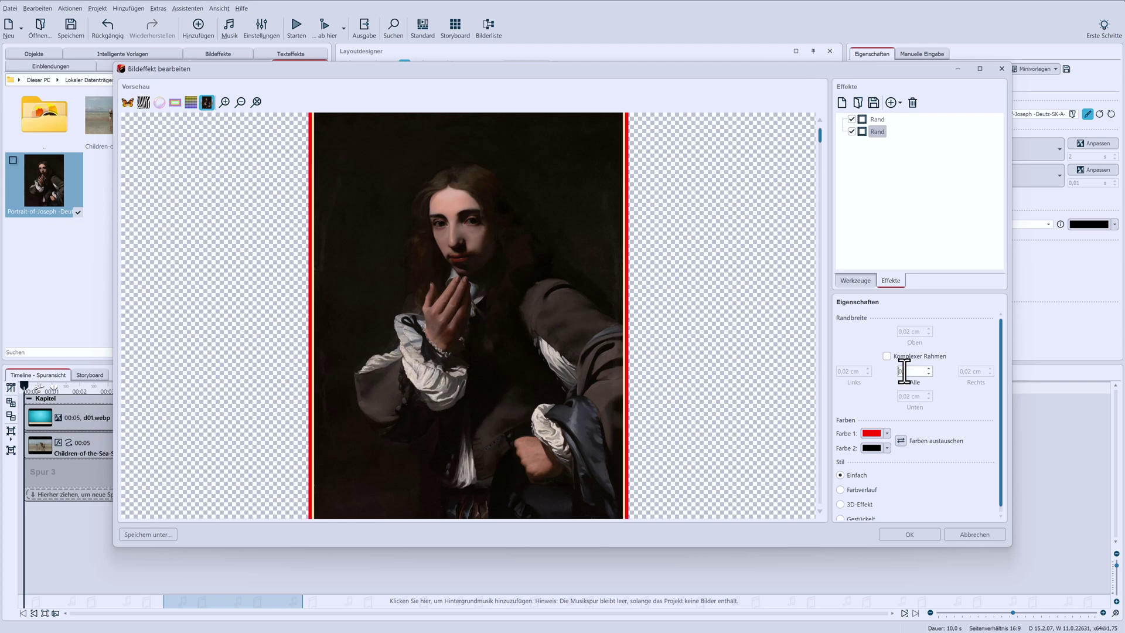
Sample dark brown and near-black tones from the portrait as the second Rand's Farbe 1 and Farbe 2, with the Farbverlauf style.
left_click(871, 434)
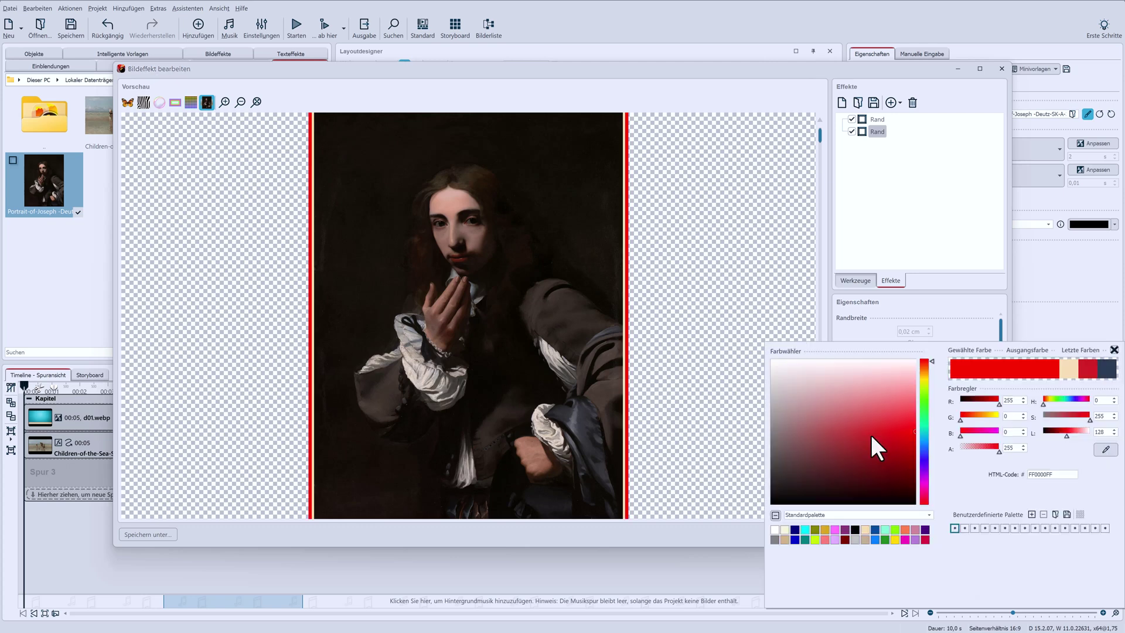
left_click(1106, 449)
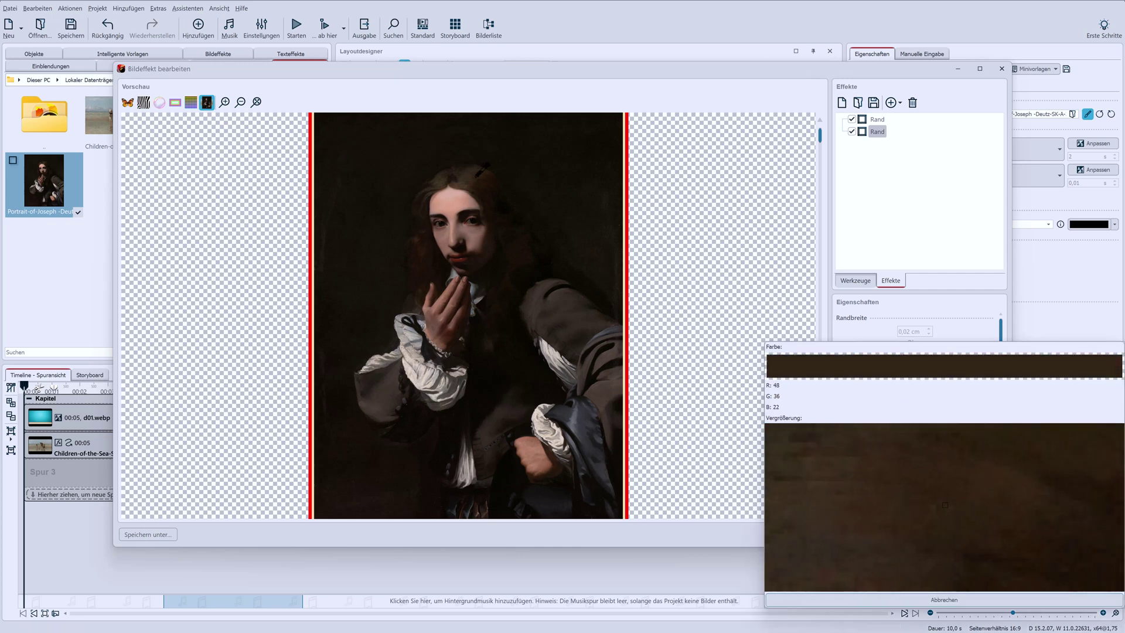
left_click(477, 175)
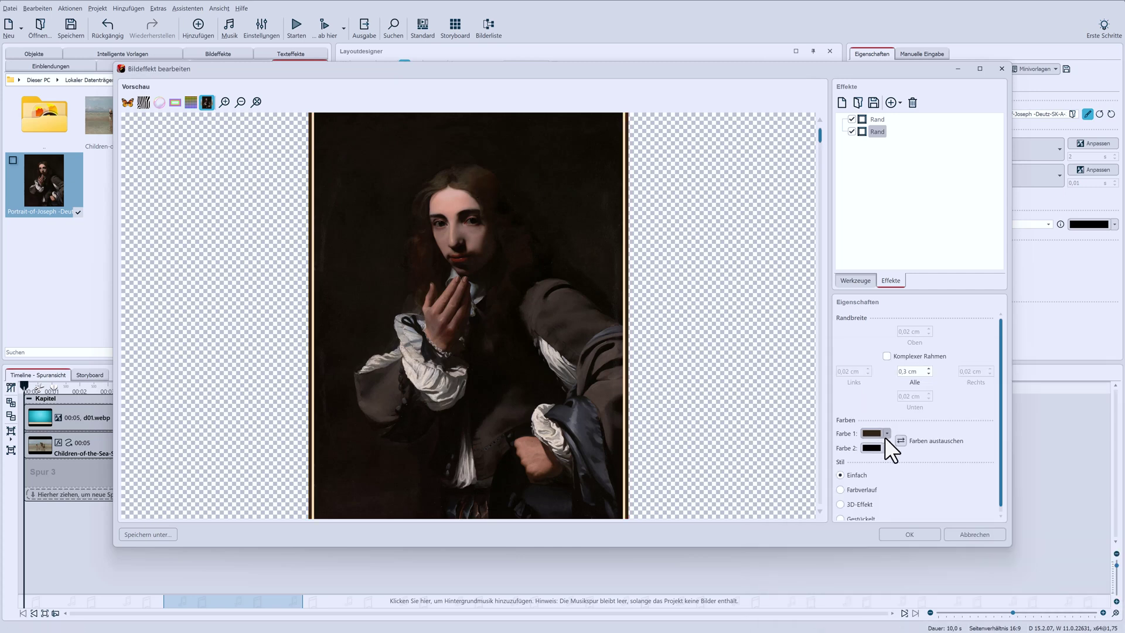
left_click(874, 448)
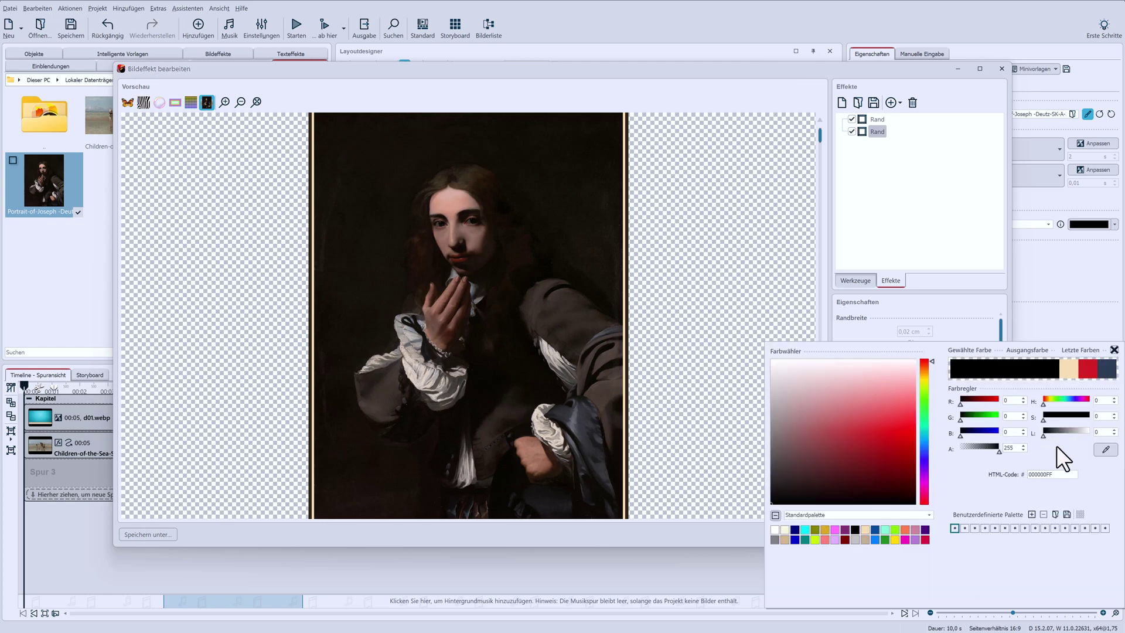
left_click(1108, 466)
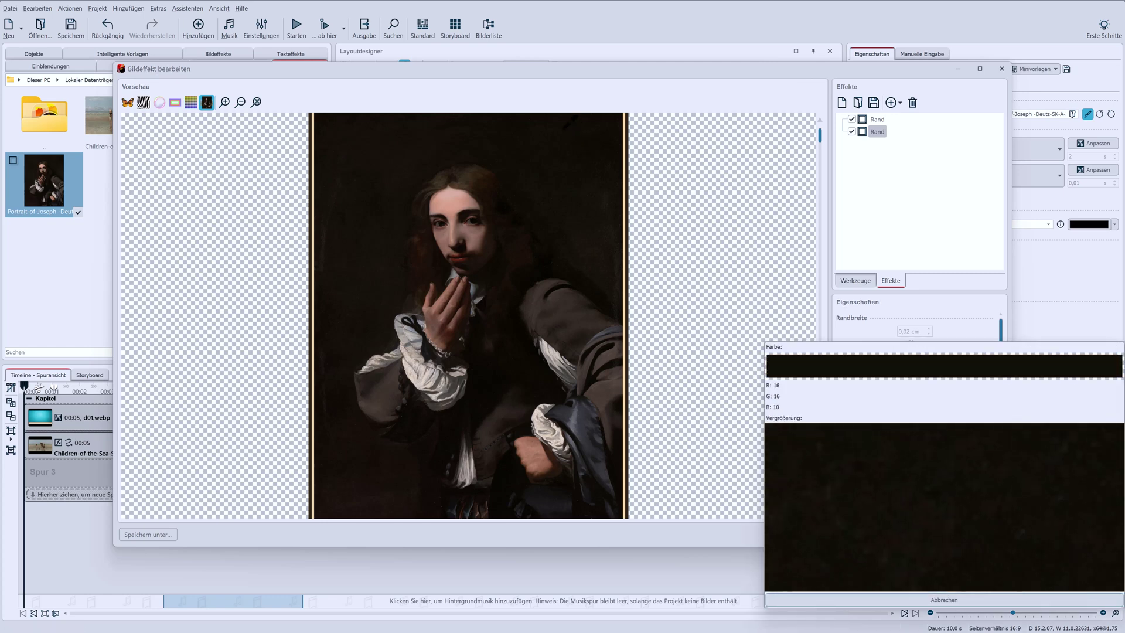
left_click(565, 131)
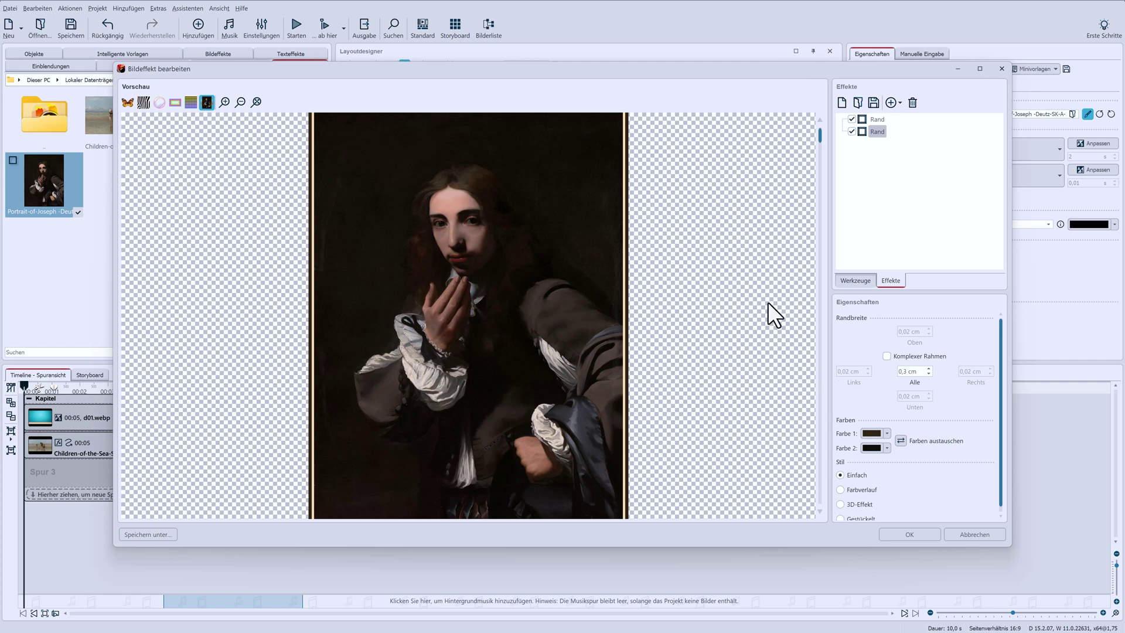
left_click(841, 490)
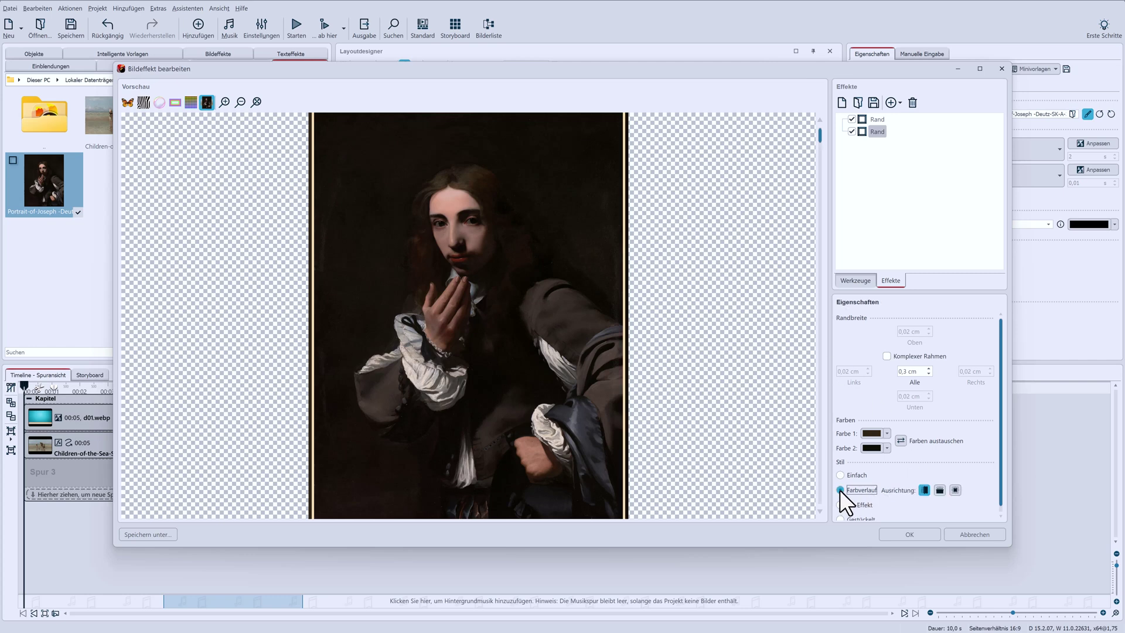
Add a Schatten effect to the portrait and apply the image effect.
left_click(898, 101)
left_click(919, 311)
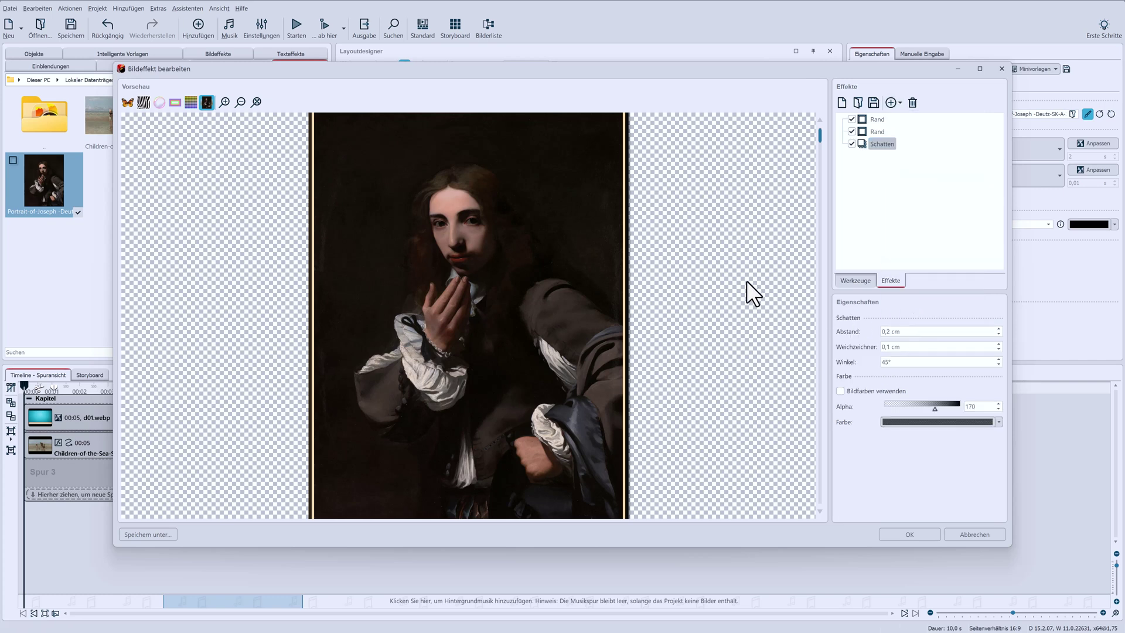
left_click(909, 534)
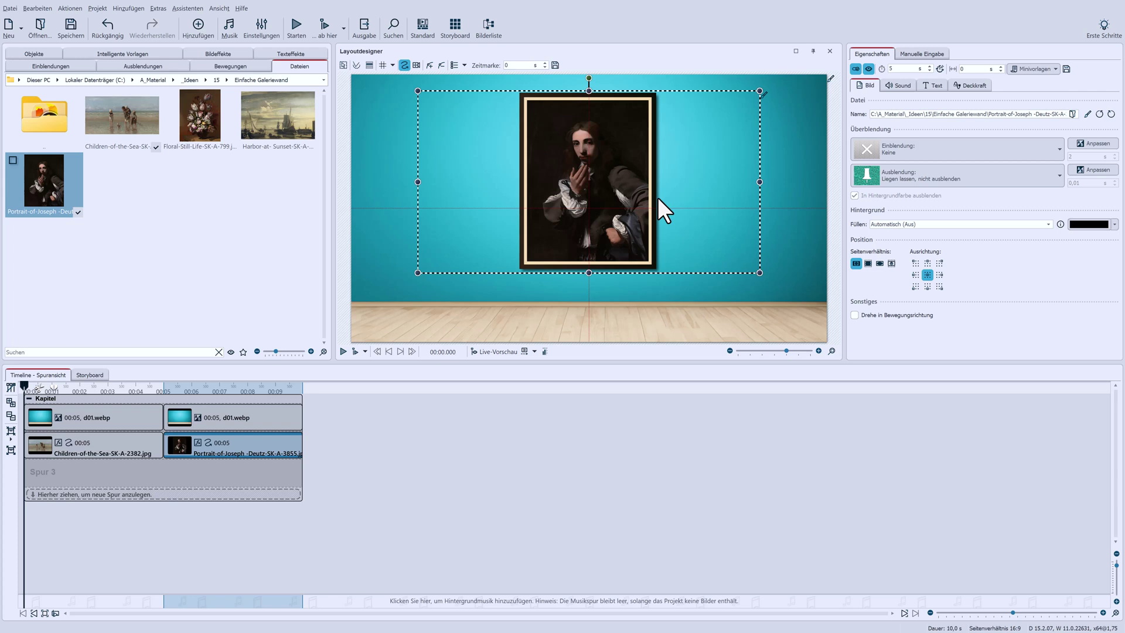
Set the Einblendung of both wall background clips to Keine.
left_click(137, 448)
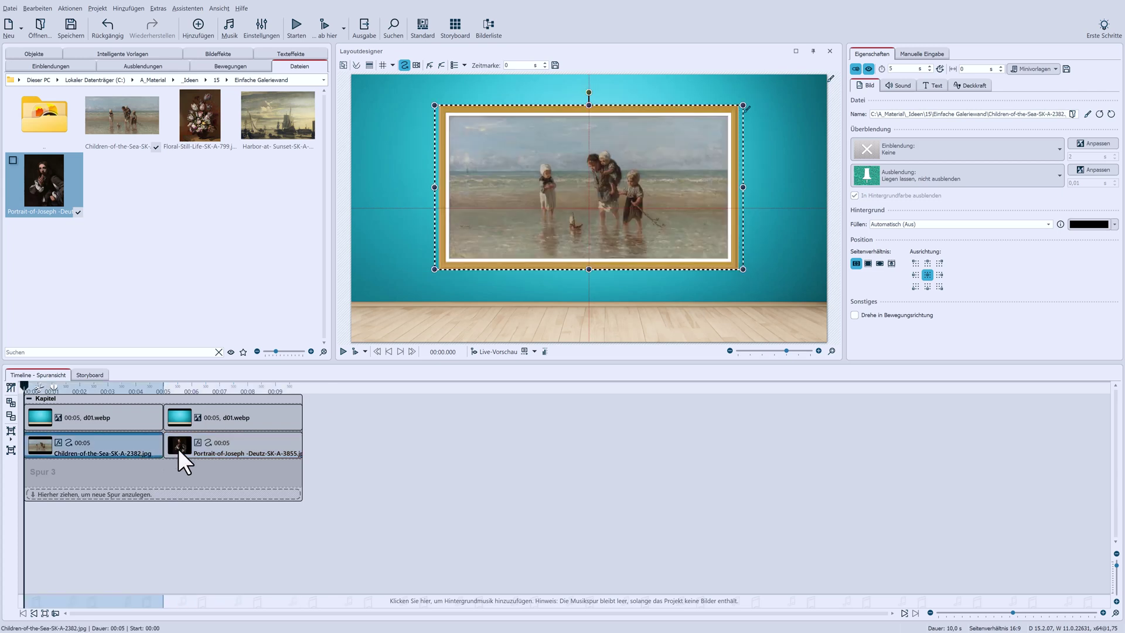
left_click(202, 448)
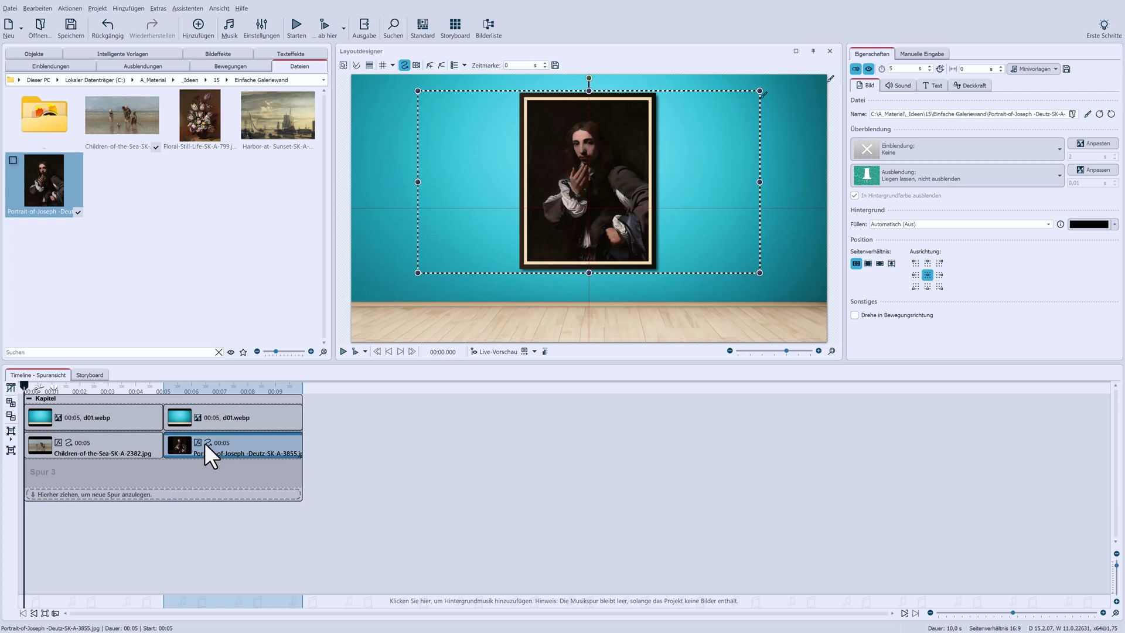
left_click(205, 419)
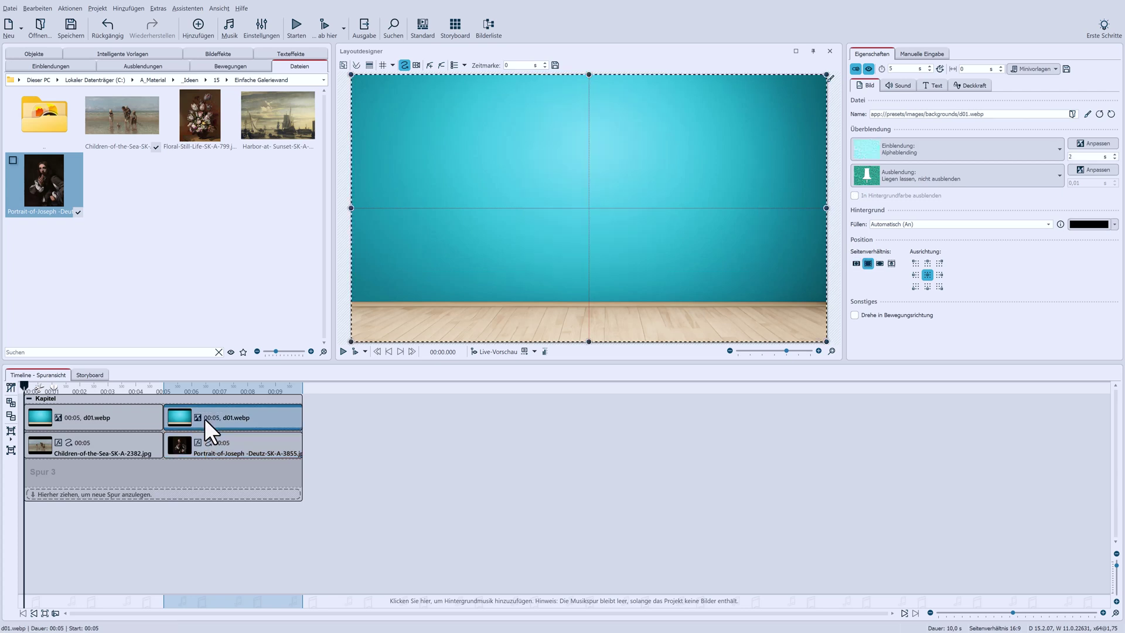
left_click(144, 417)
left_click(890, 150)
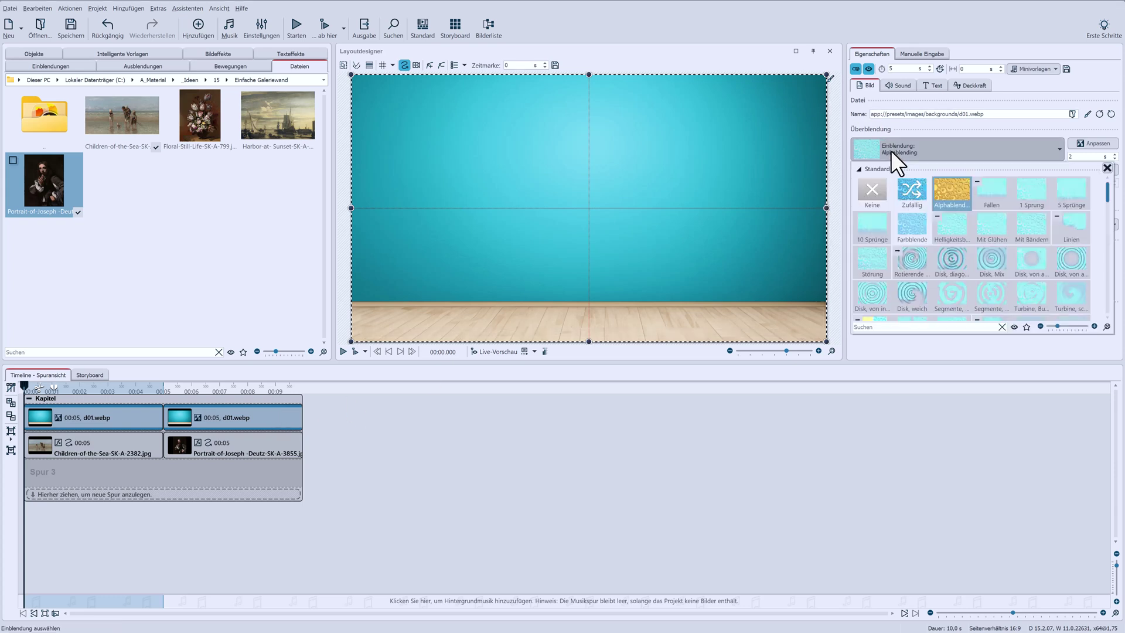
left_click(872, 190)
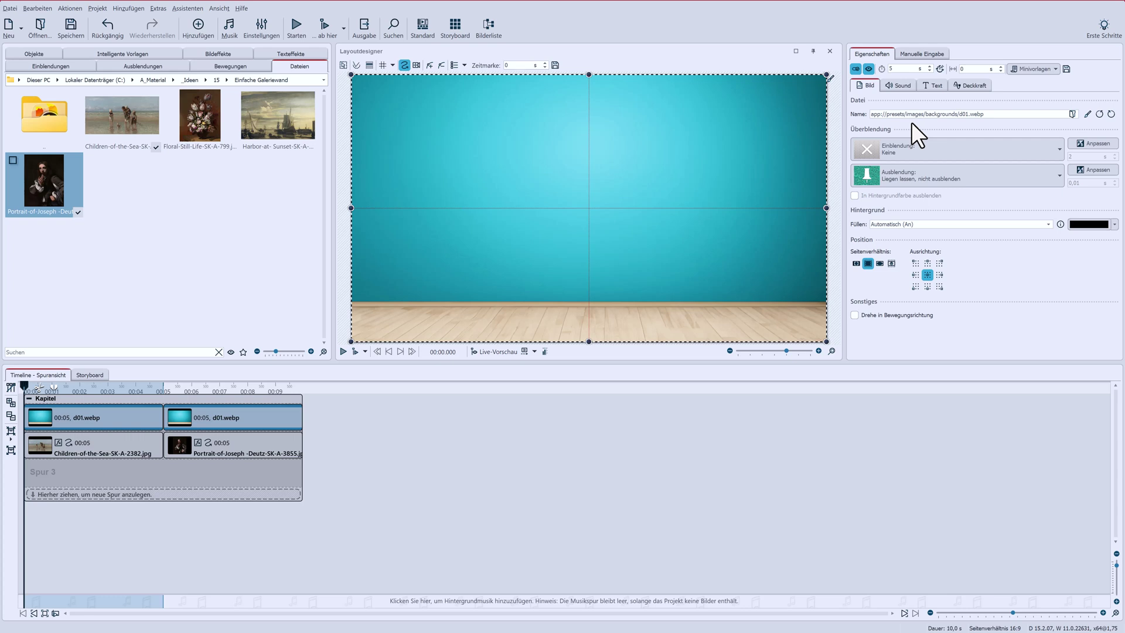
Group the first wall background into a Flexi-Collage and move the seaside painting into it, starting together with the background.
left_click(89, 421)
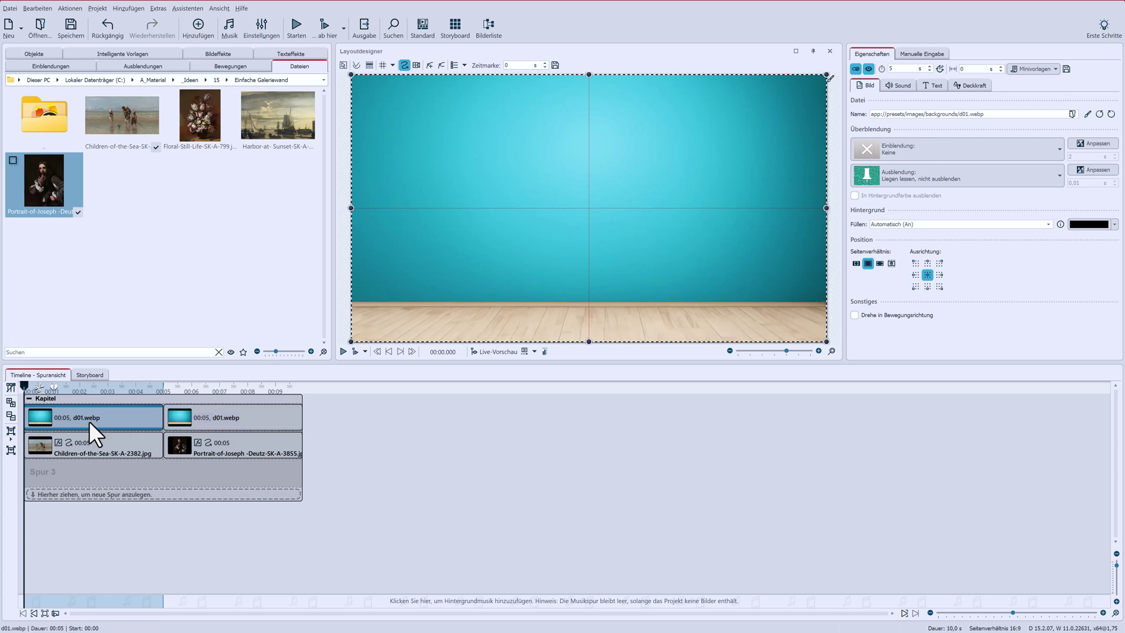
left_click(10, 433)
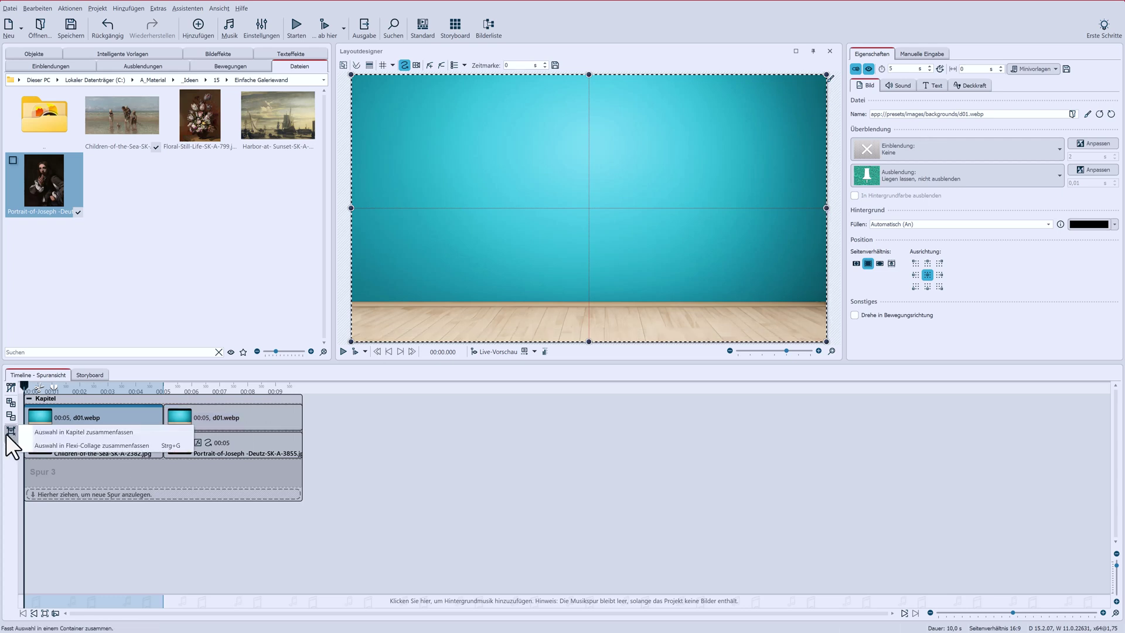
left_click(51, 448)
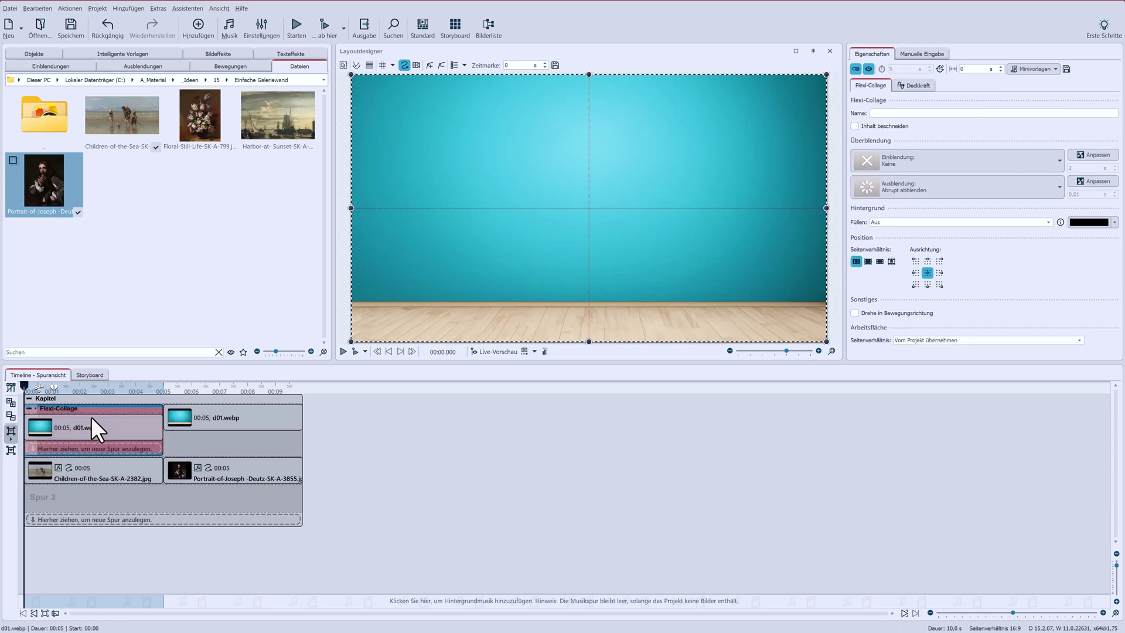
left_click_drag(72, 472, 85, 451)
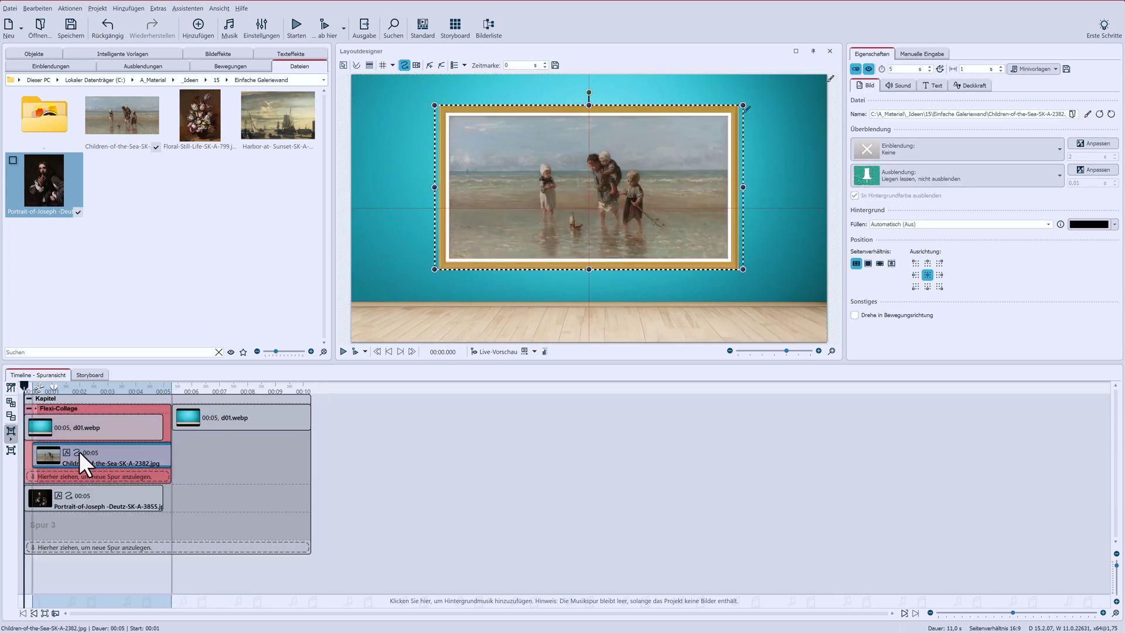
Group the second wall background into its own Flexi-Collage and move the framed portrait into it.
left_click(202, 417)
left_click(10, 432)
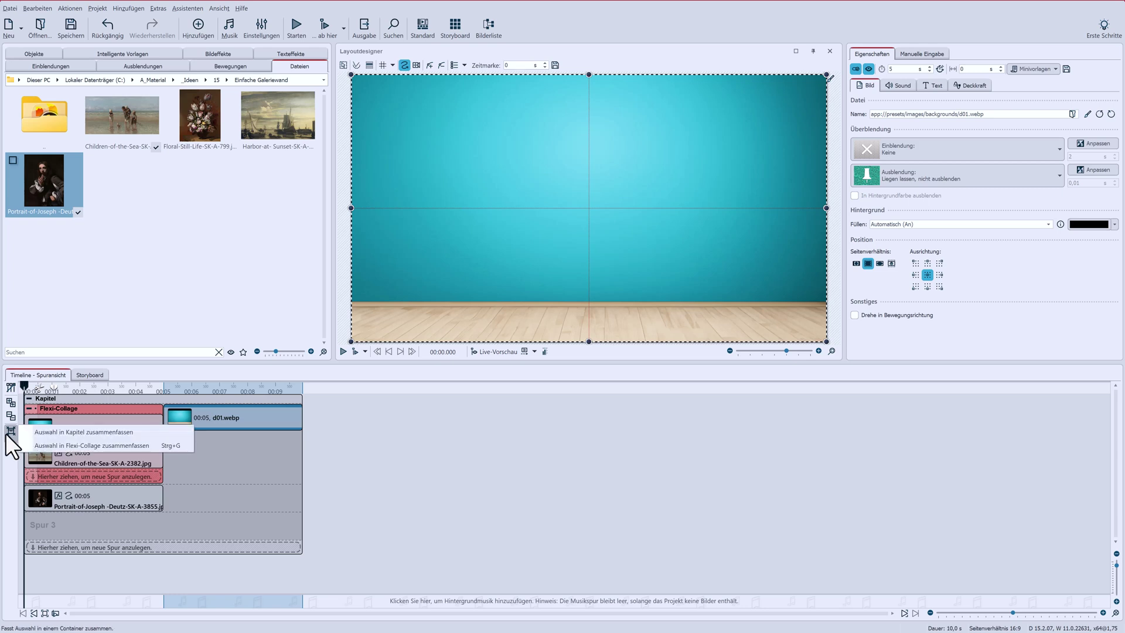
left_click(50, 447)
left_click_drag(114, 501, 241, 458)
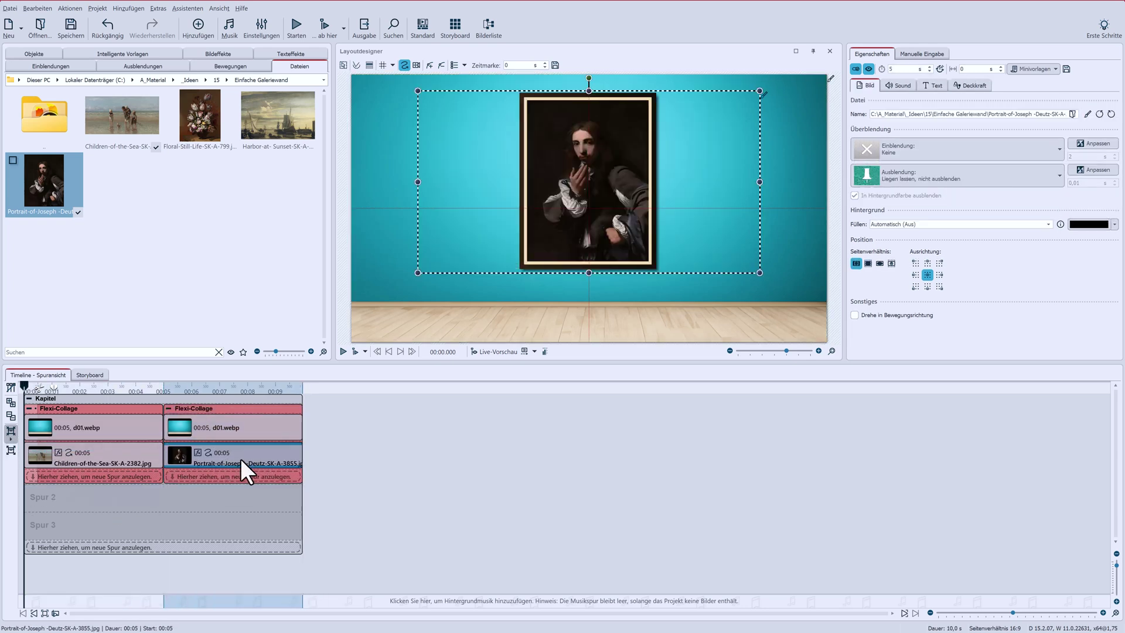
Preview the change between the two Flexi-Collages, starting shortly before the second one.
left_click(146, 385)
left_click(355, 352)
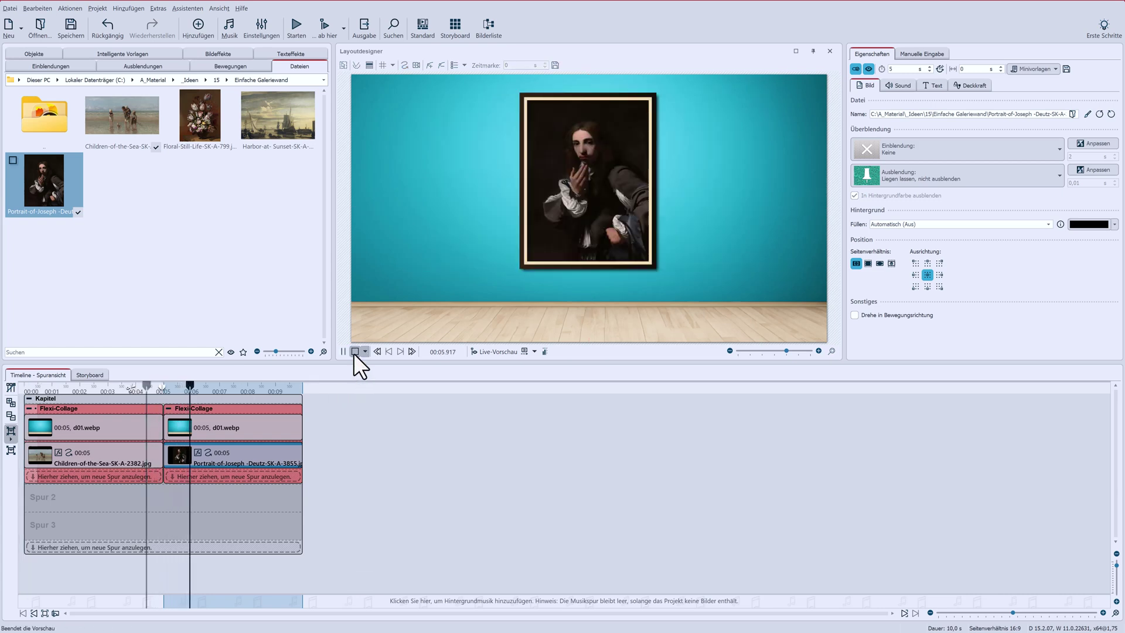
left_click(354, 351)
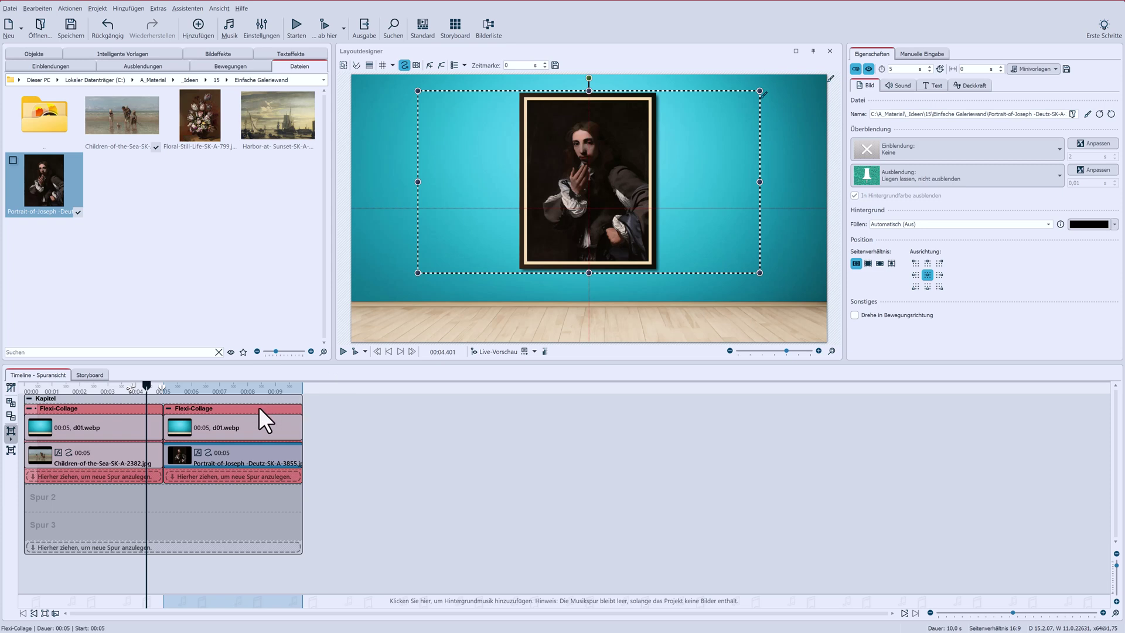
Set the second Flexi-Collage's Einblendung to Wegschieben with movement from right to left, and preview the transition.
left_click(228, 409)
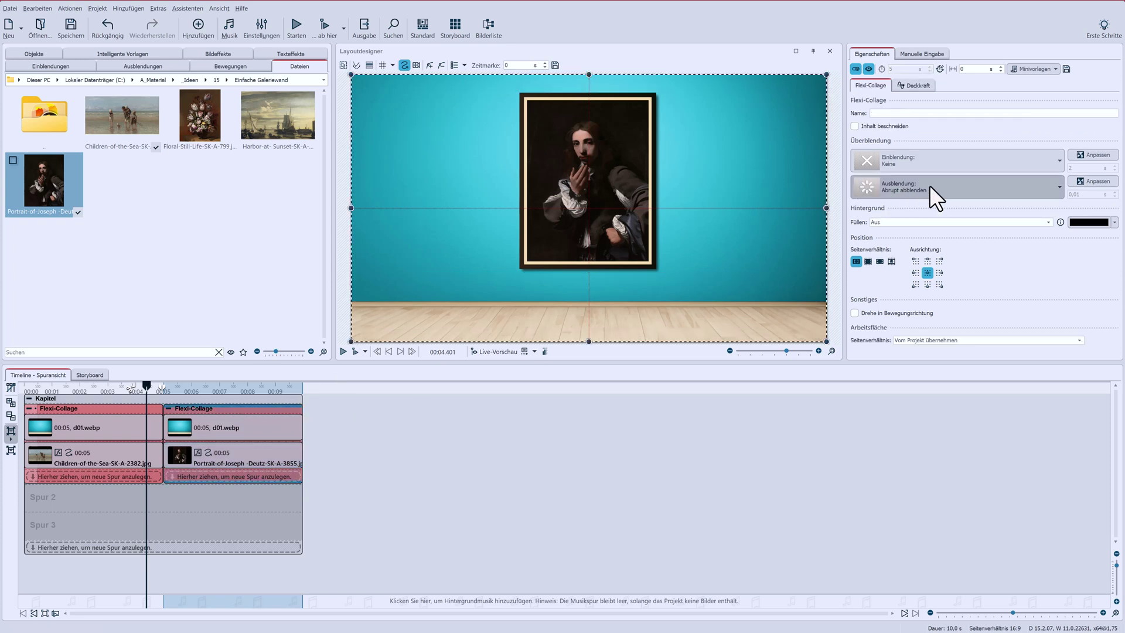
left_click(969, 165)
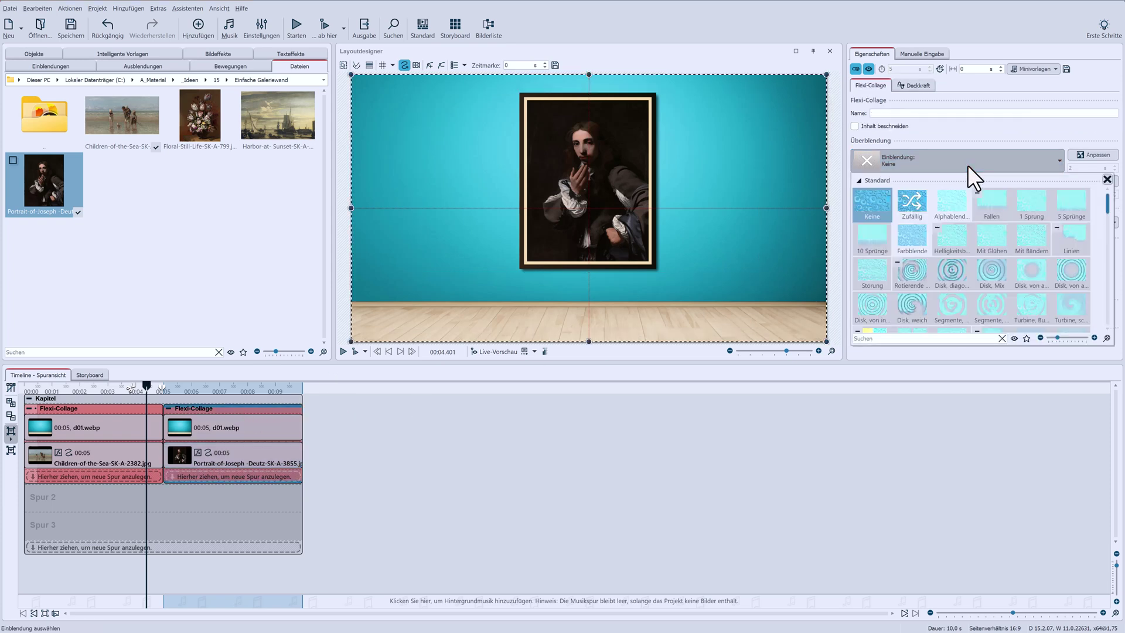
scroll(889, 332, "down", 2)
scroll(889, 332, "down", 3)
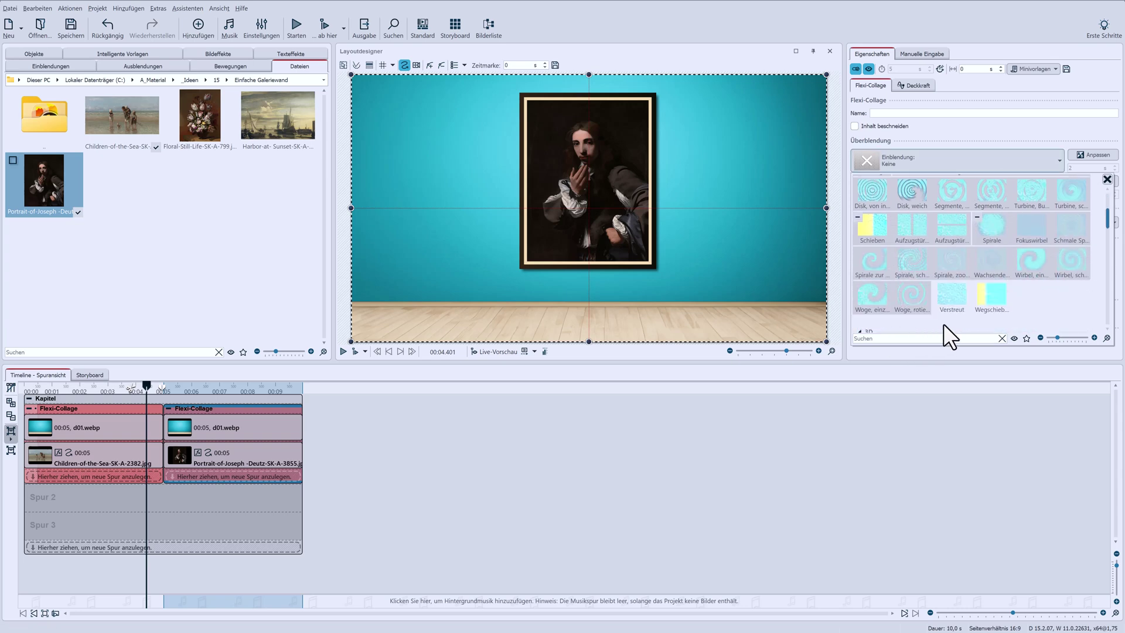
left_click(987, 301)
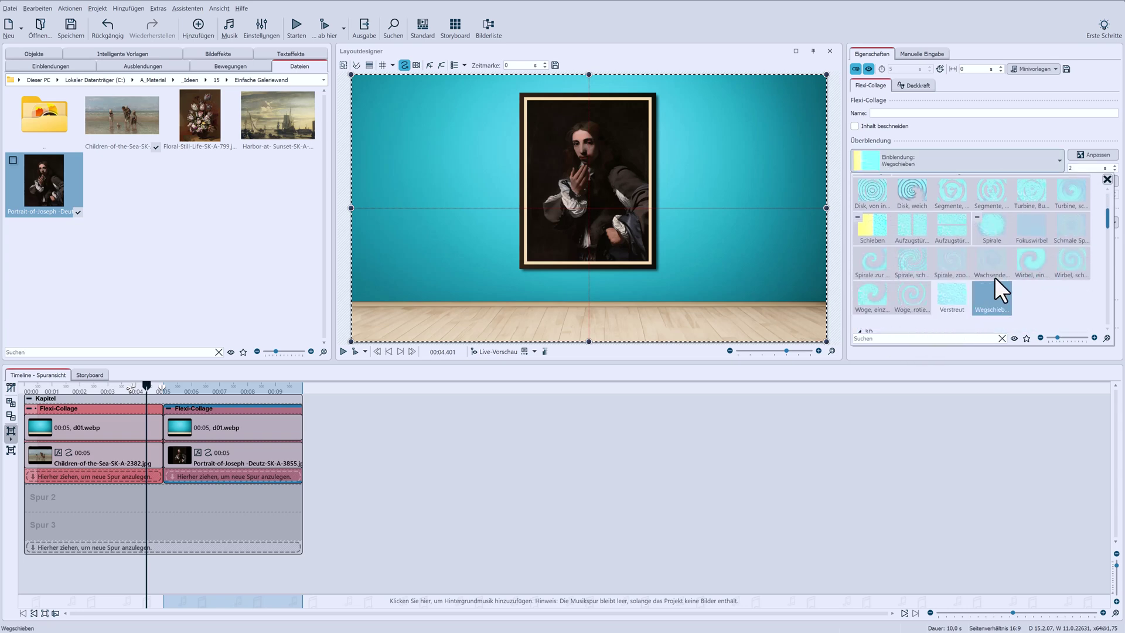
left_click(1089, 154)
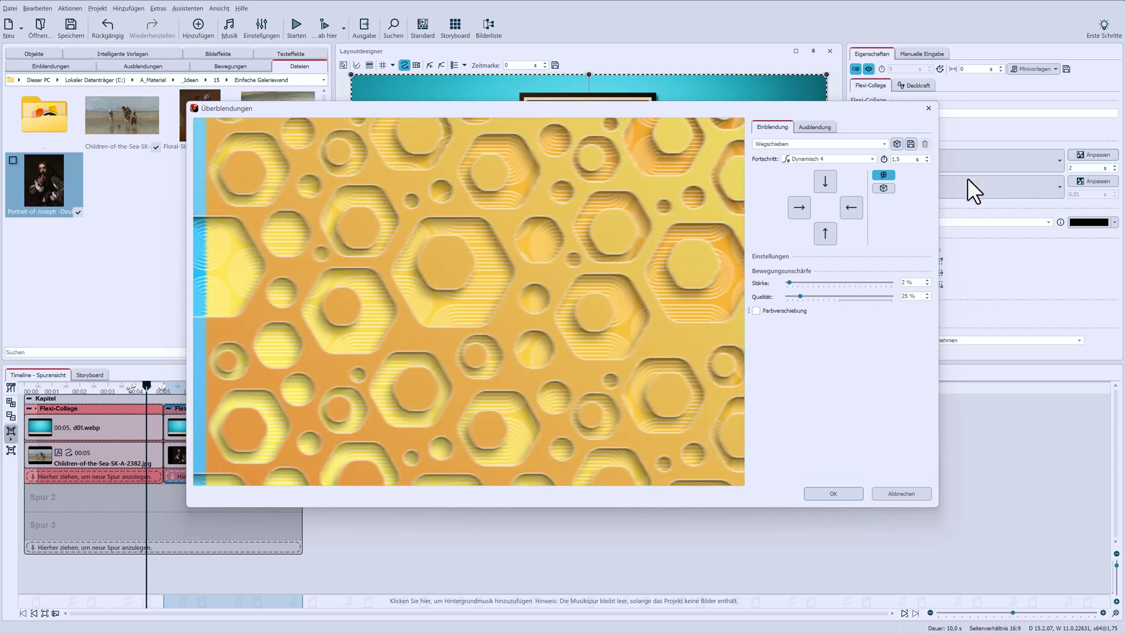
left_click(857, 208)
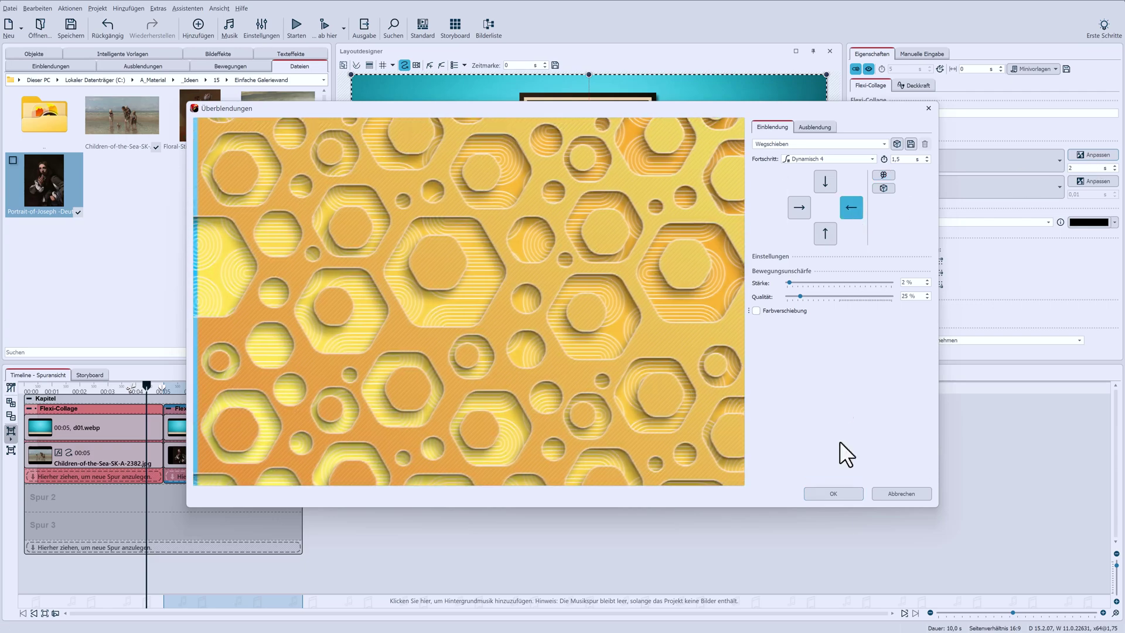
left_click(825, 494)
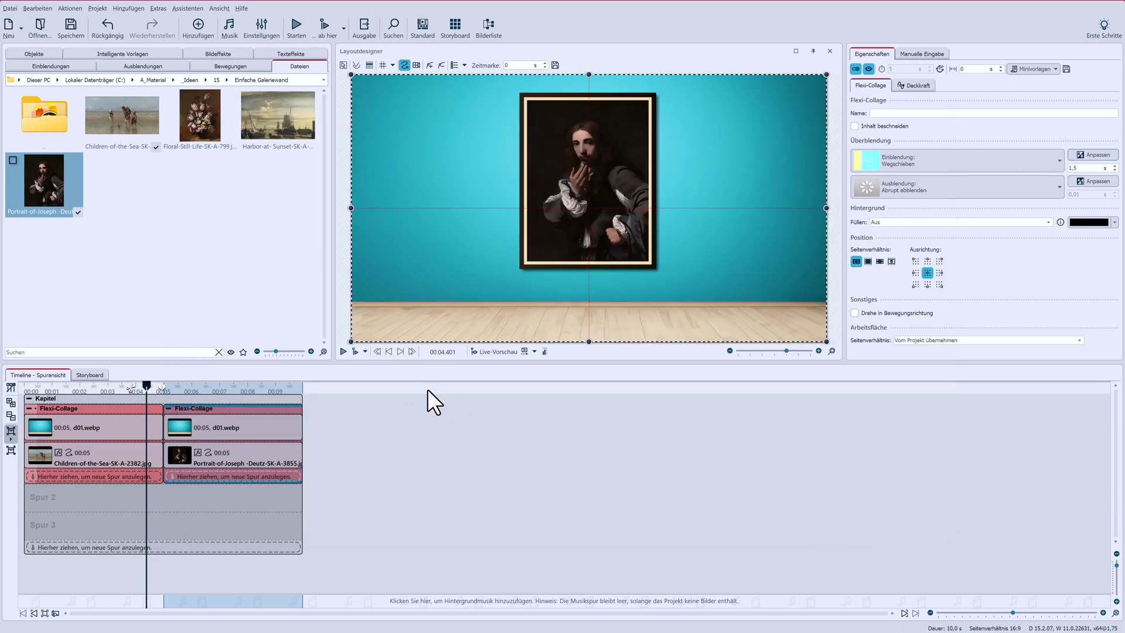
left_click(355, 351)
Apply the Spiegelung effect object to the wall background in the second Flexi-Collage.
left_click(197, 423)
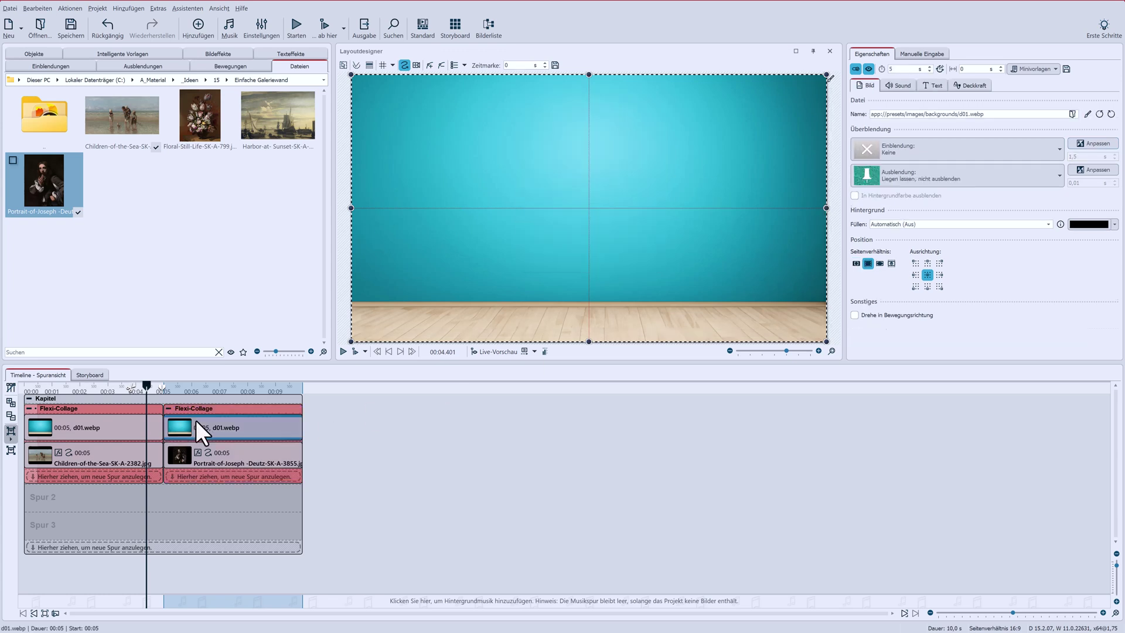
left_click(22, 53)
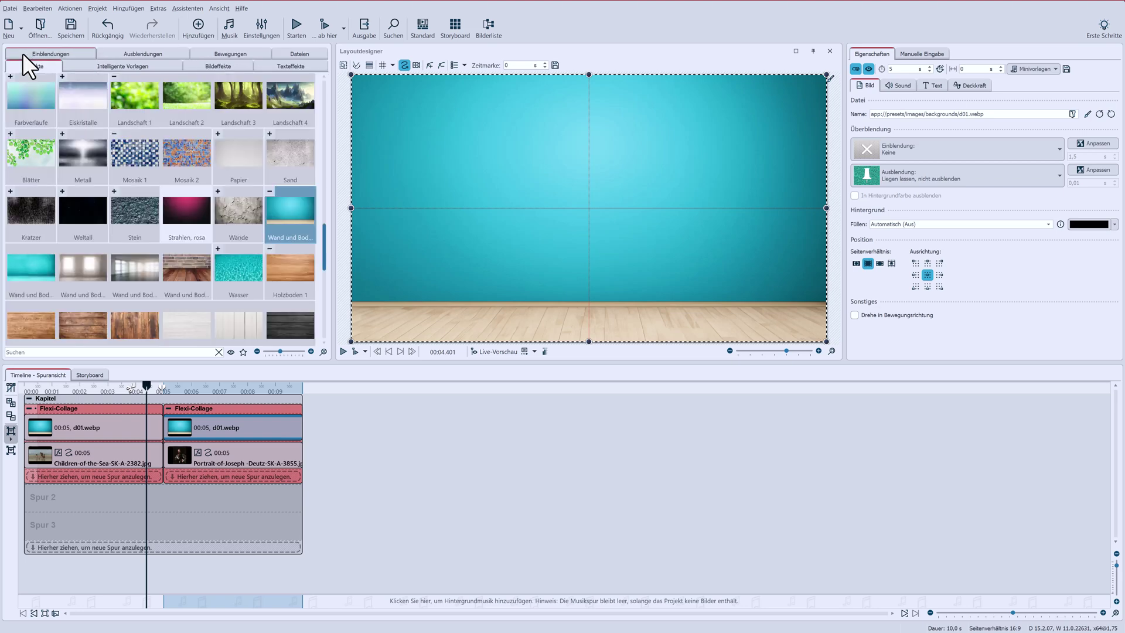
left_click_drag(324, 246, 308, 143)
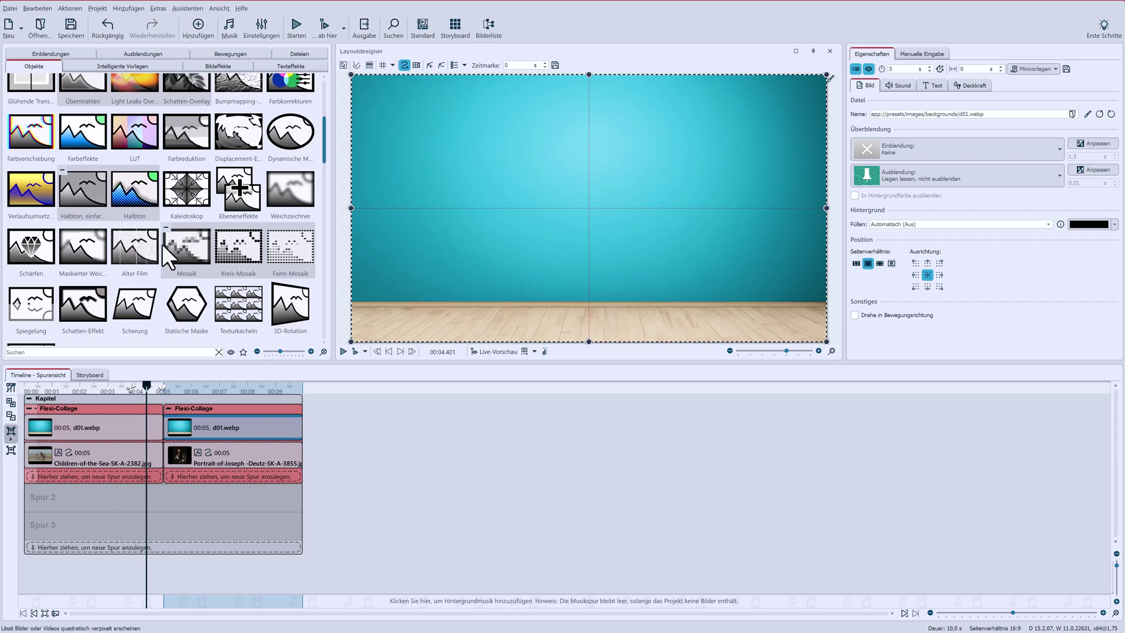
left_click_drag(27, 304, 228, 431)
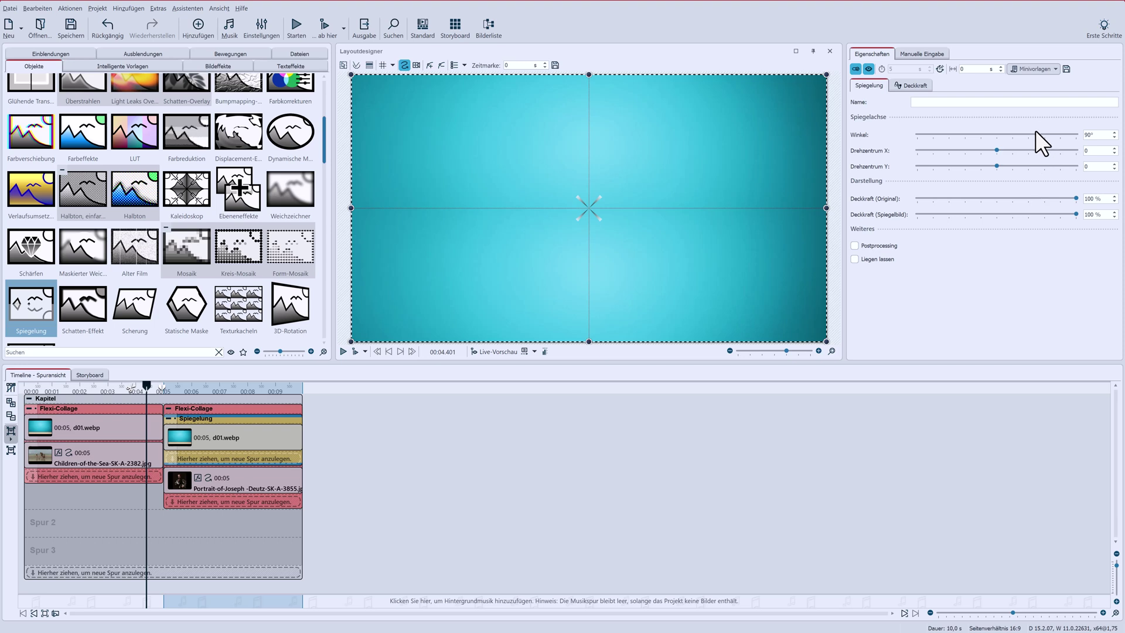
Set the second wall's Spiegelung angle to 0° and apply the Spiegelung effect at 0° to the first Flexi-Collage's wall background too.
double_click(1090, 134)
type("0")
key("Return")
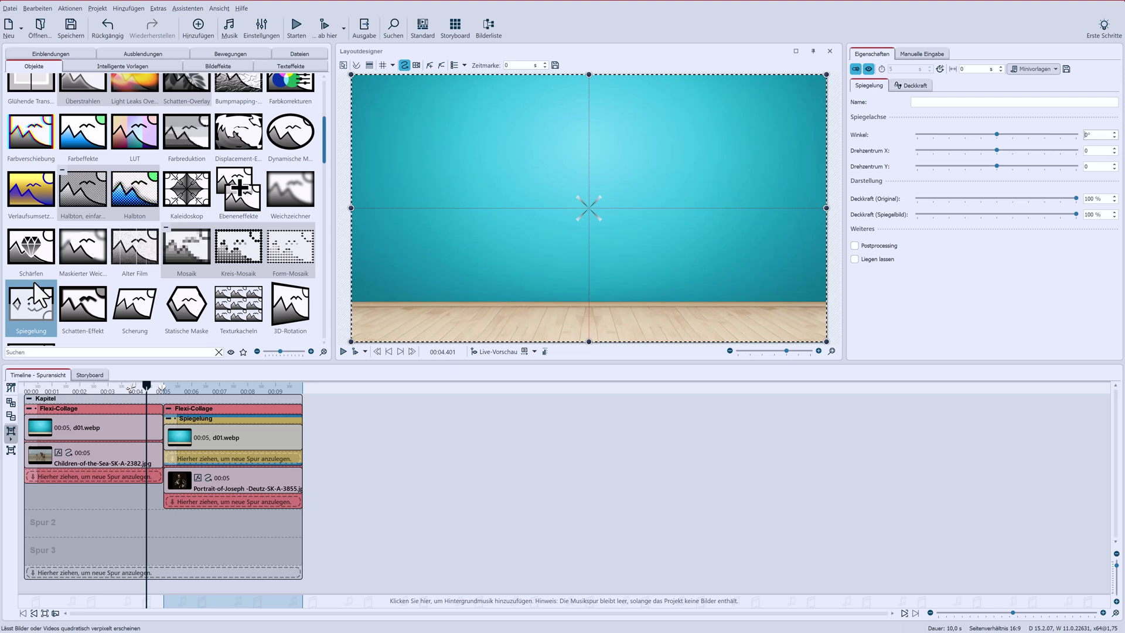
left_click_drag(19, 297, 71, 428)
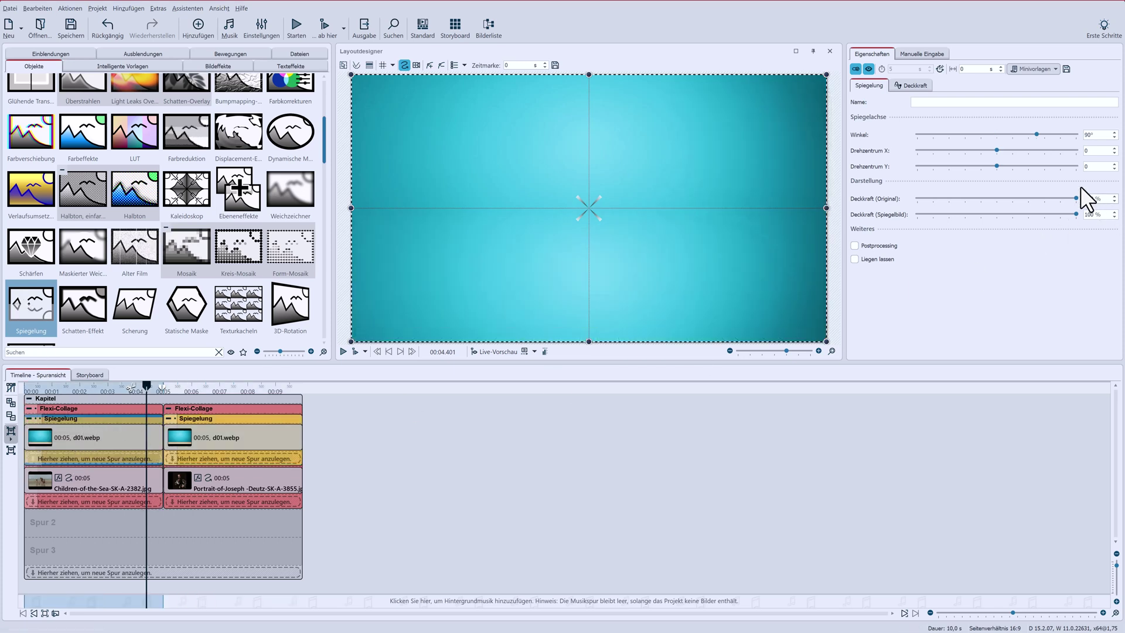
double_click(1088, 135)
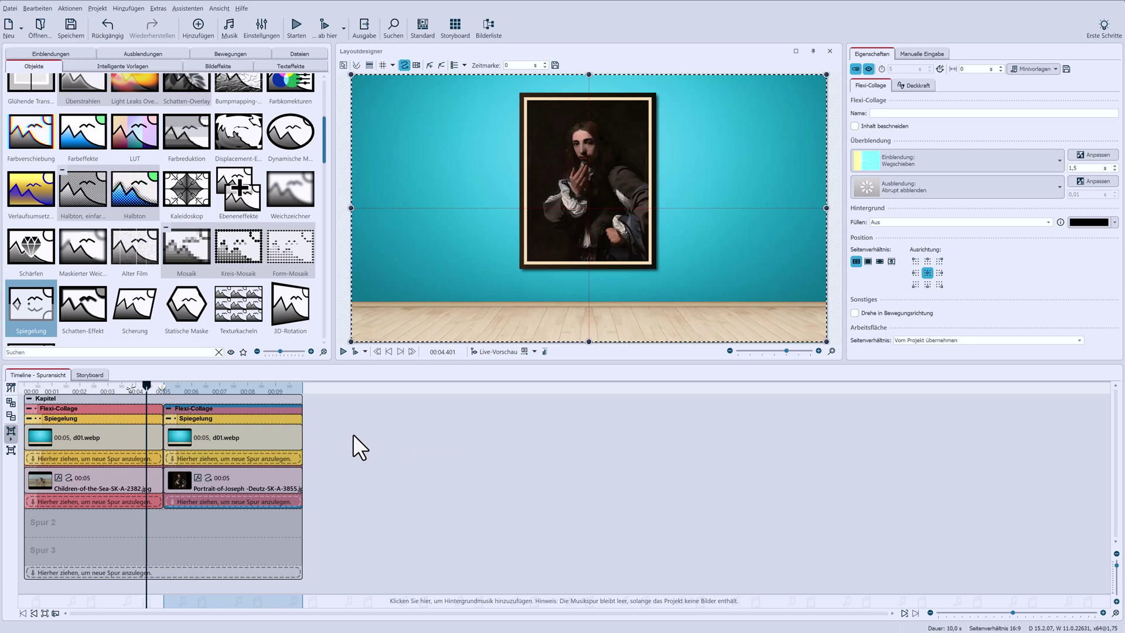
Add the caption "Portrait of Joseph Deutz, Michael Sweerts, ca. 1648-1649" to the portrait image, breaking the line after the title.
left_click(224, 477)
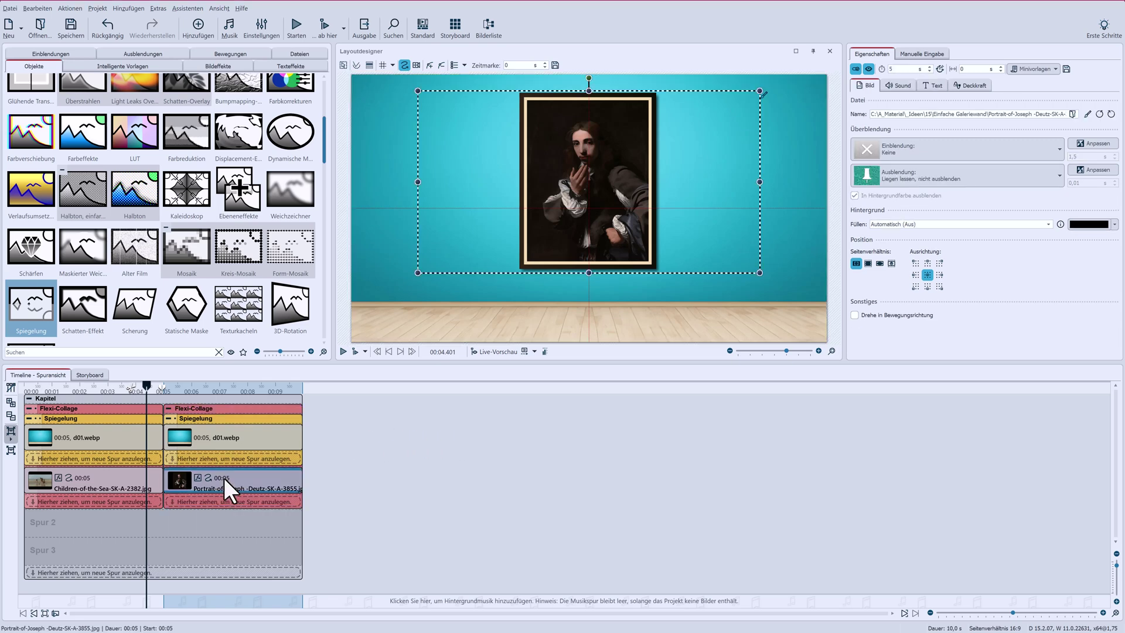
left_click(931, 85)
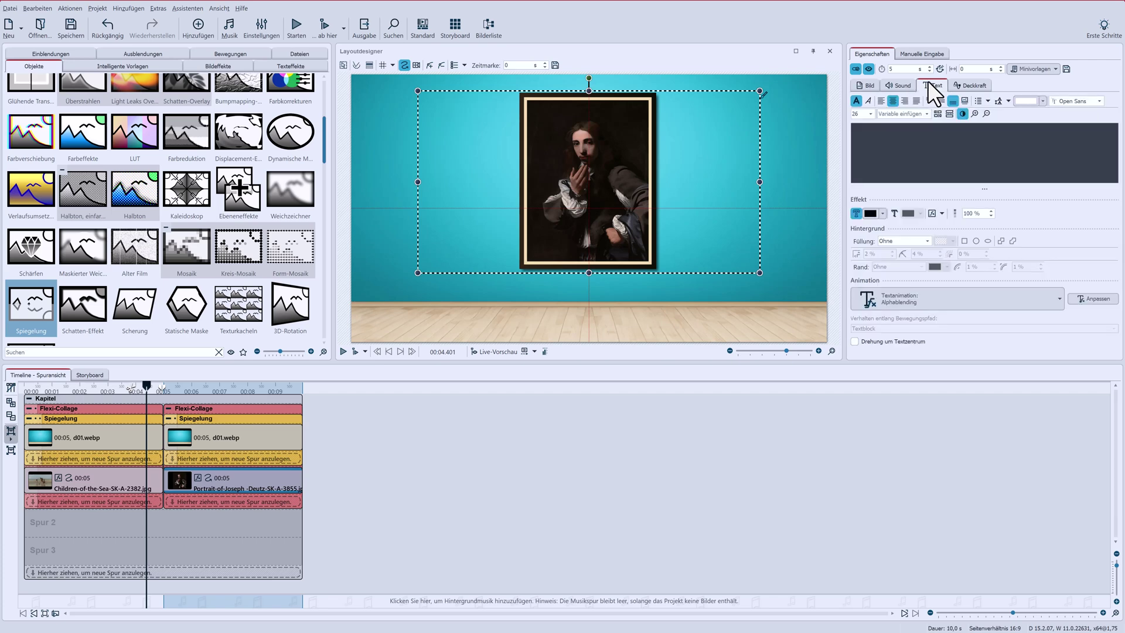
left_click(930, 142)
type("Portrait of Joseph Deutz, Michael Sweerts, ca. 1648-1649")
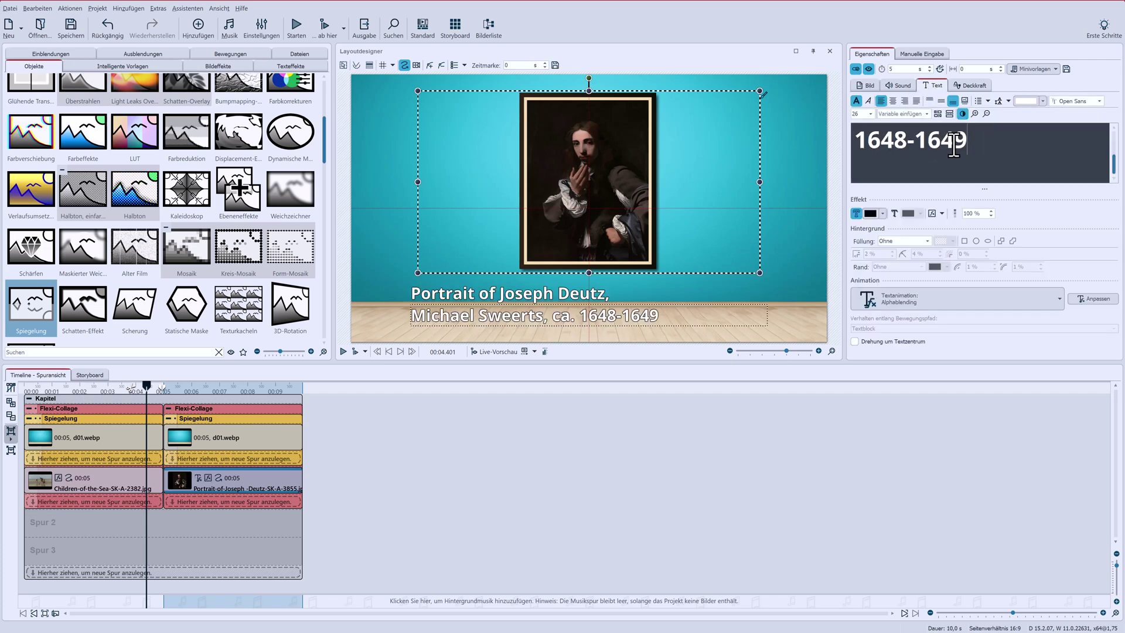
Set the whole portrait caption to font size 8 and centre it horizontally and vertically in its position frame.
double_click(954, 144)
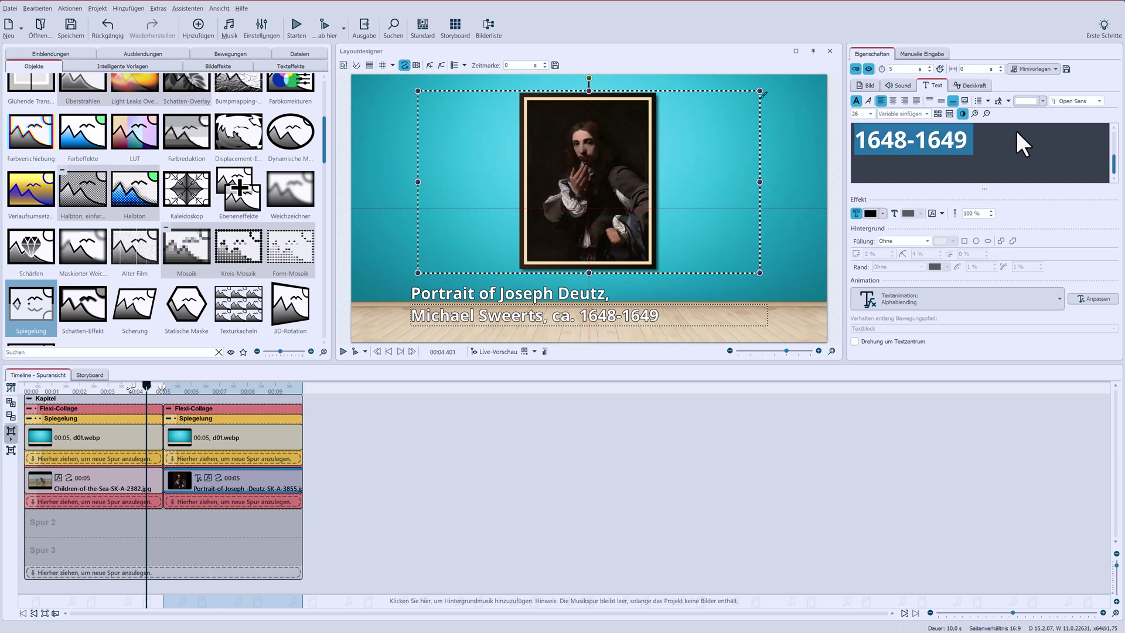
left_click(870, 113)
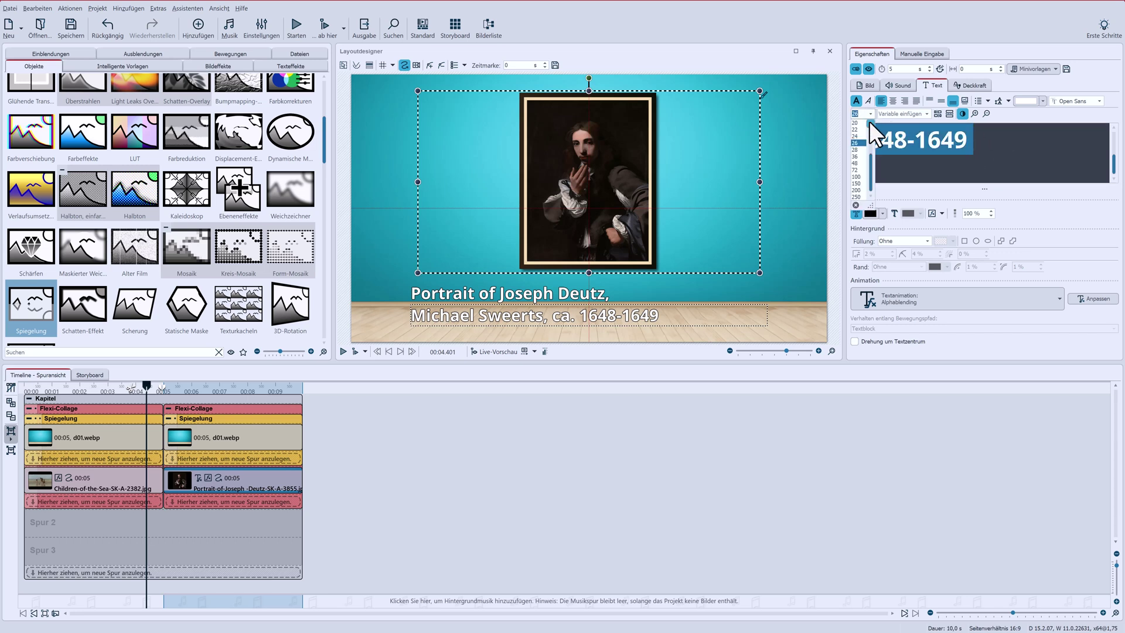
scroll(870, 121, "up", 2)
left_click(857, 122)
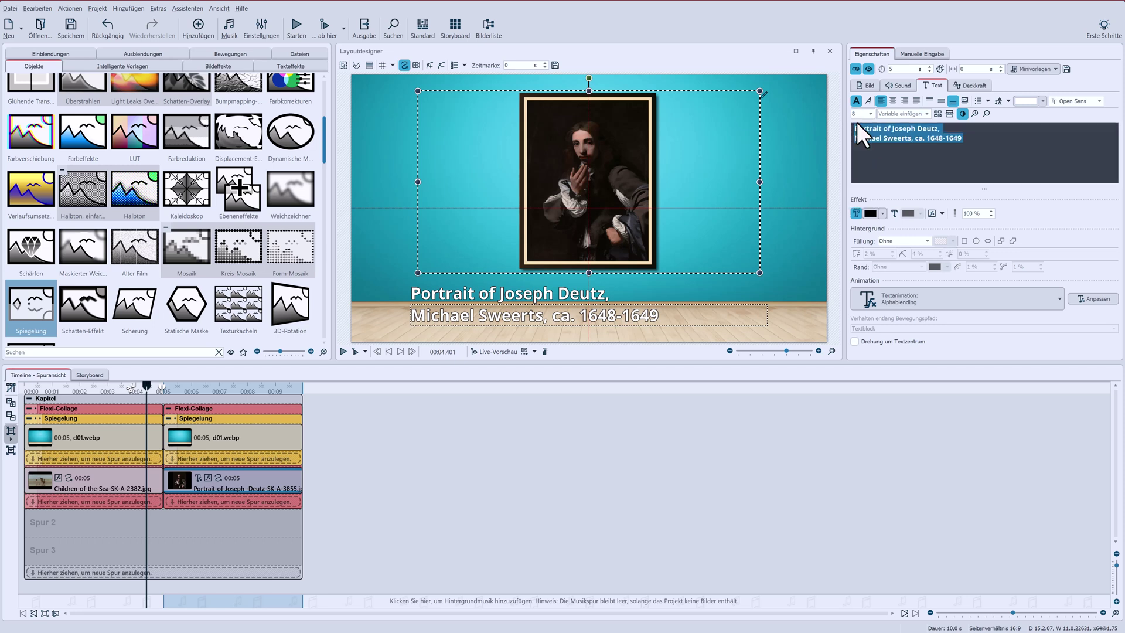
left_click(895, 100)
left_click(942, 103)
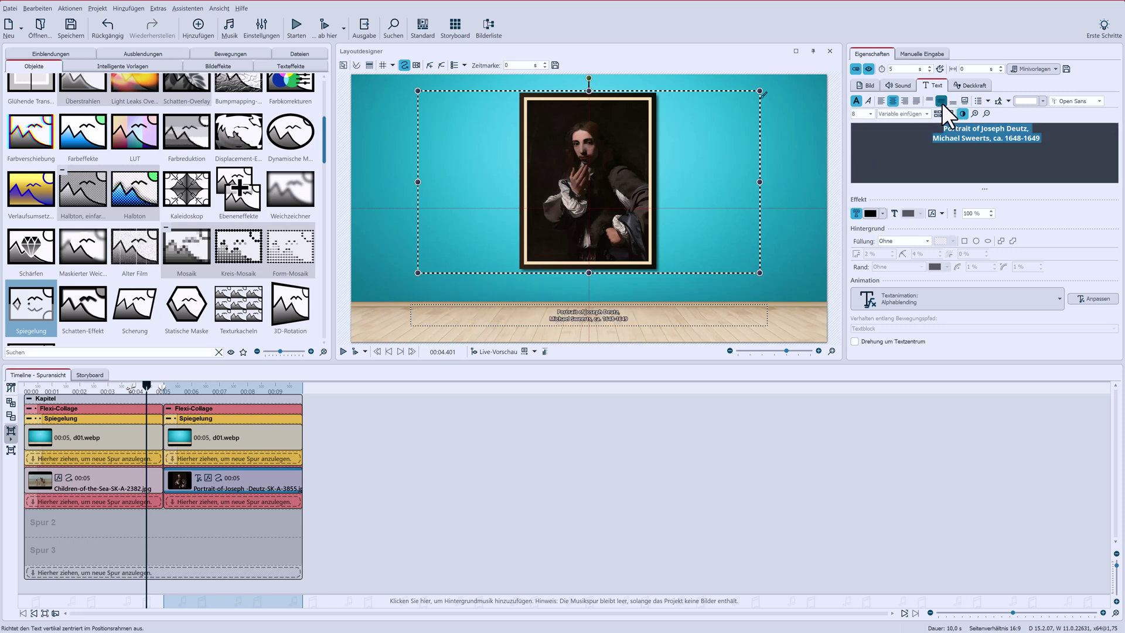
Fill the caption's Positionsrahmen with a turquoise sampled from the wall, darkened to a lightness of 22.
left_click(901, 241)
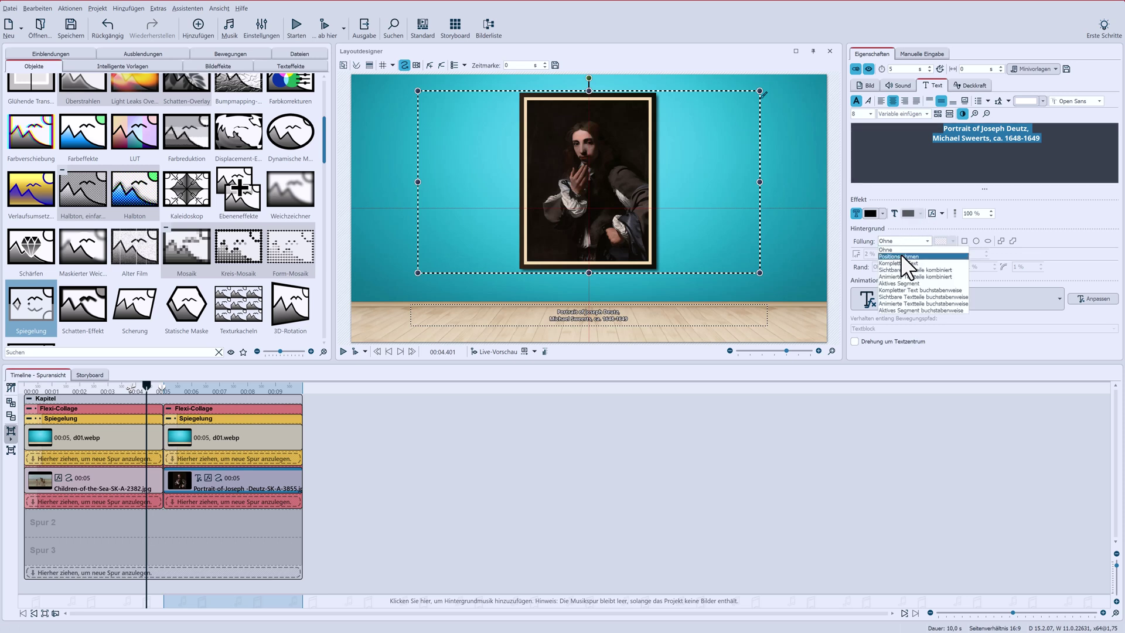
left_click(901, 256)
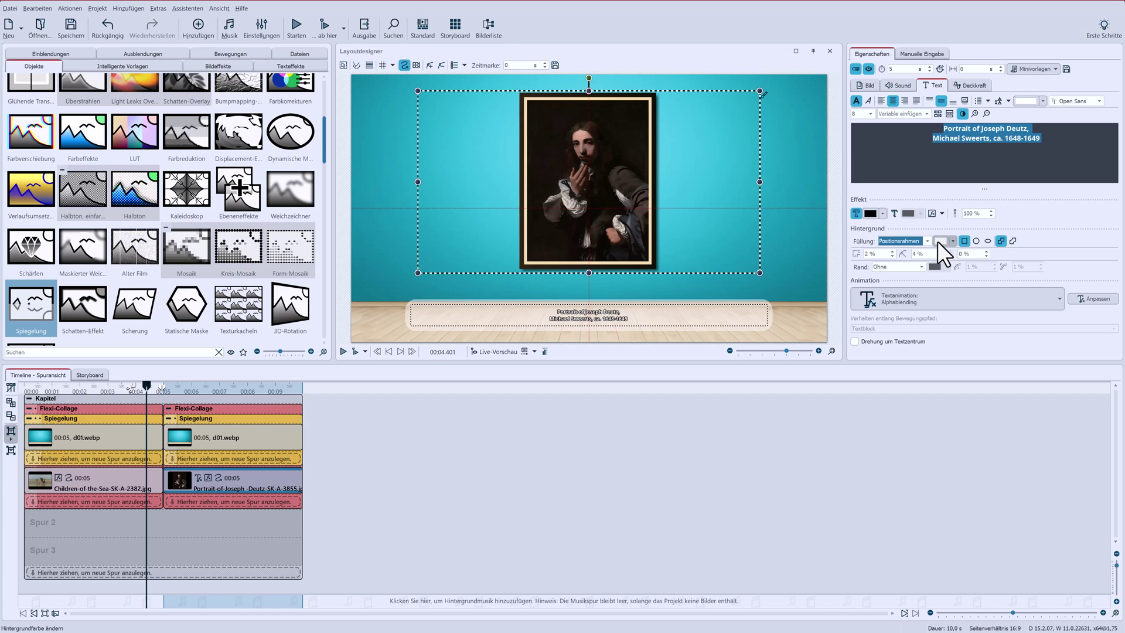
left_click(937, 241)
left_click(856, 435)
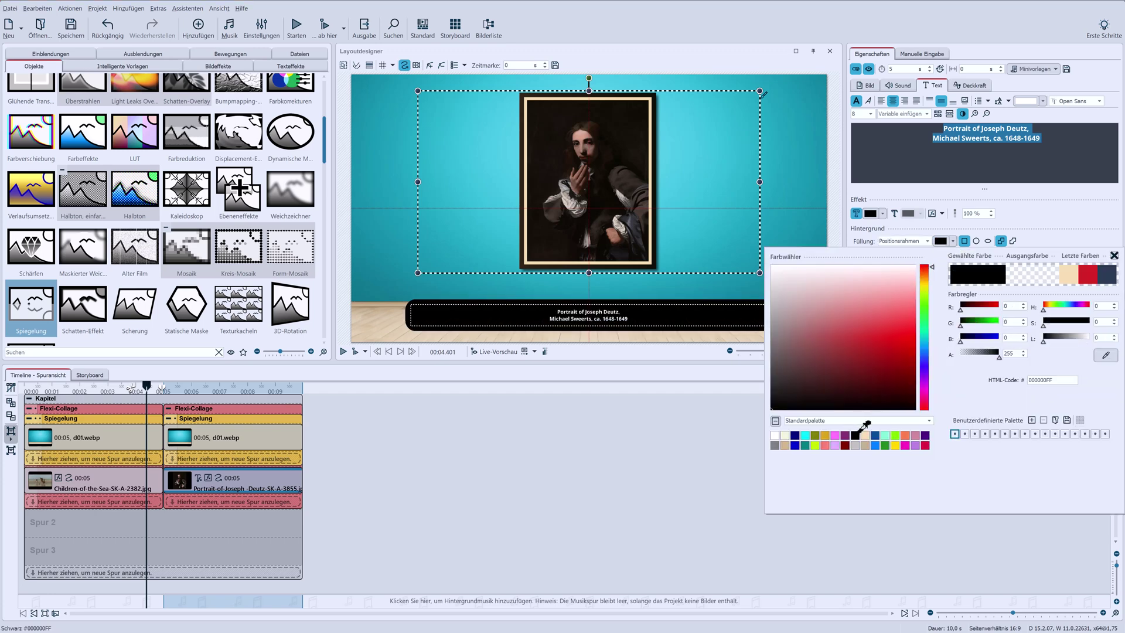
left_click(1105, 356)
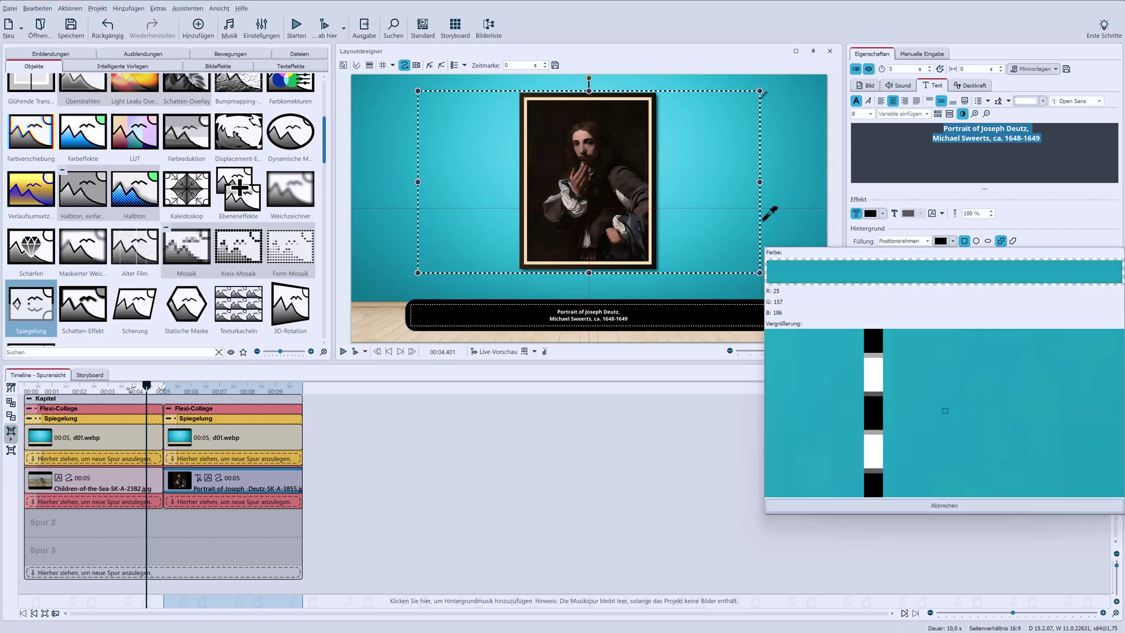
left_click(722, 203)
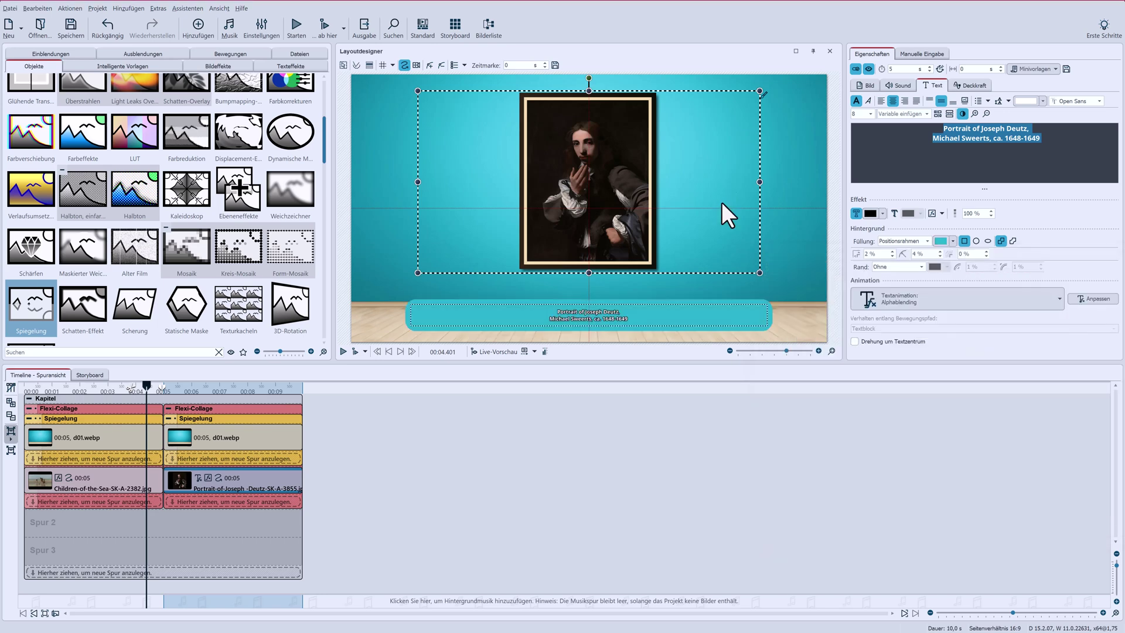
left_click(941, 241)
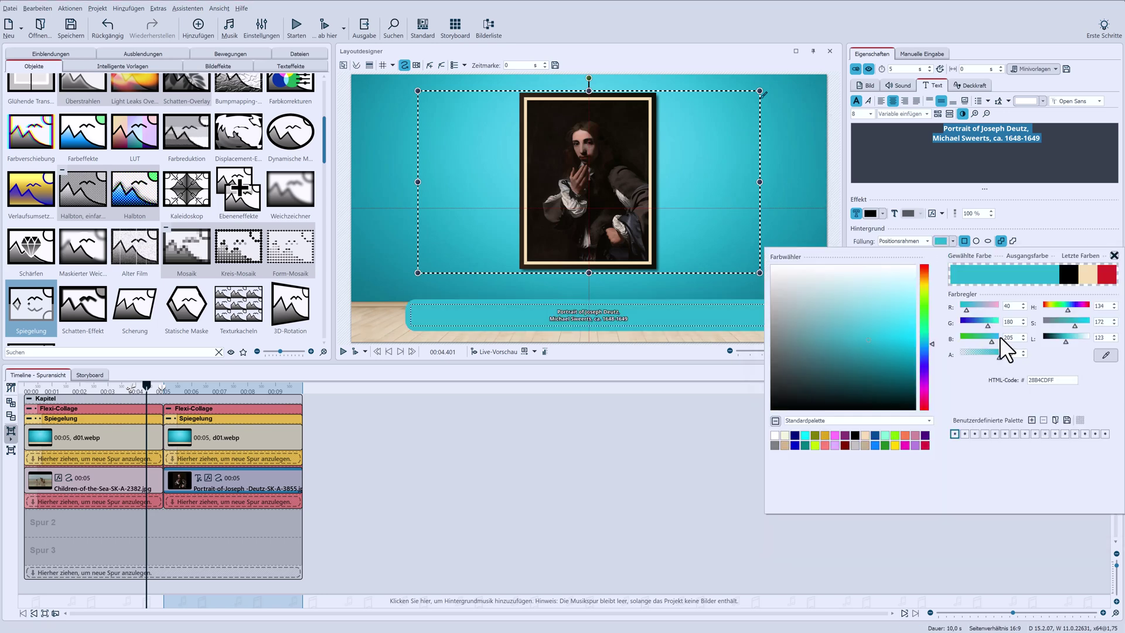
left_click_drag(1066, 341, 1047, 341)
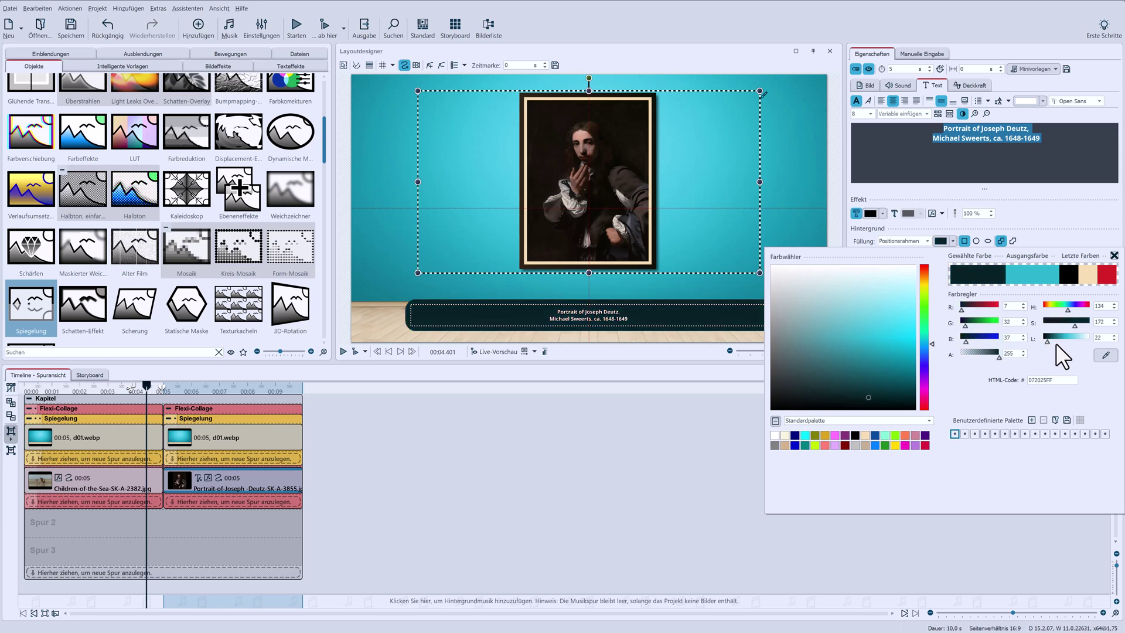
left_click(1067, 234)
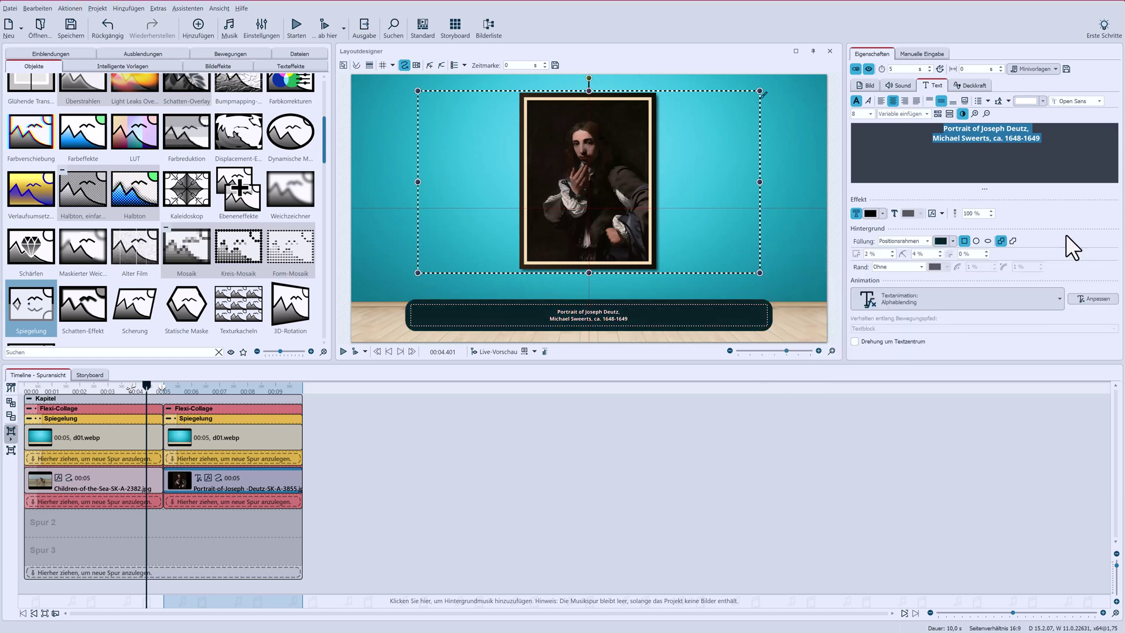
Set the caption background's corner radius and edge margin to 0 %, and shrink the caption into a small plaque beside the portrait's lower right corner.
double_click(923, 253)
type("0")
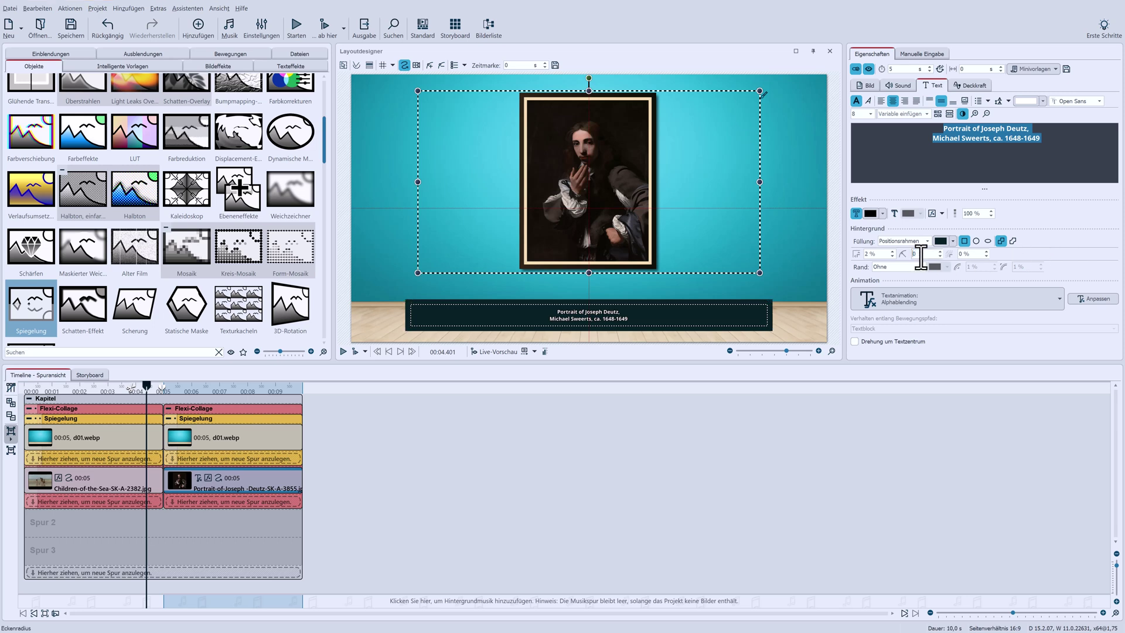
left_click(491, 315)
left_click_drag(422, 314, 690, 251)
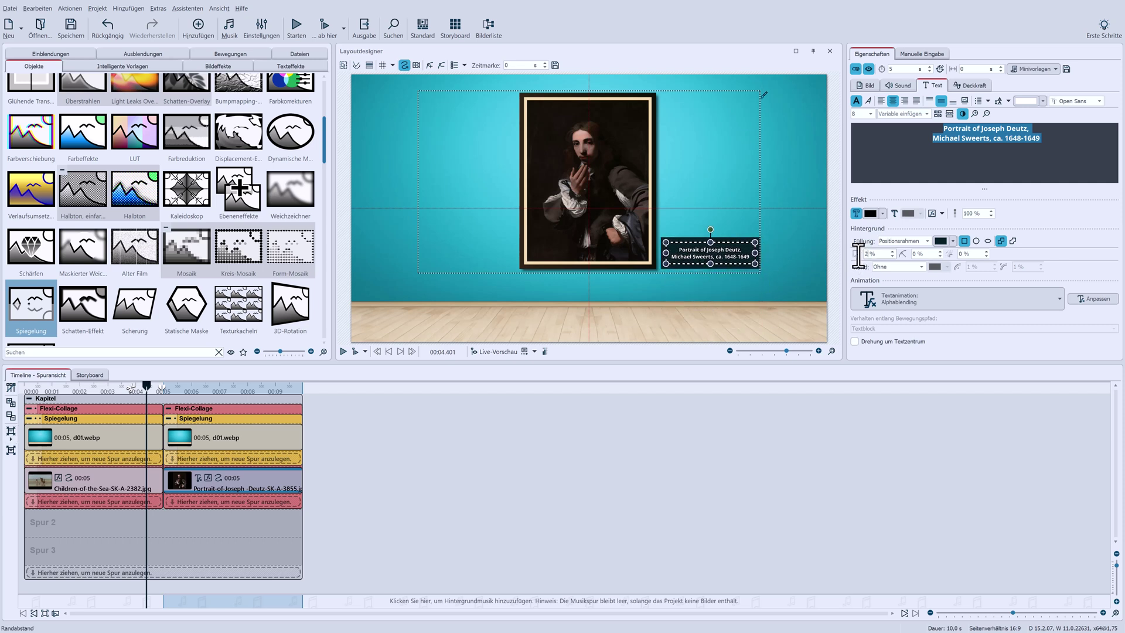
type("0")
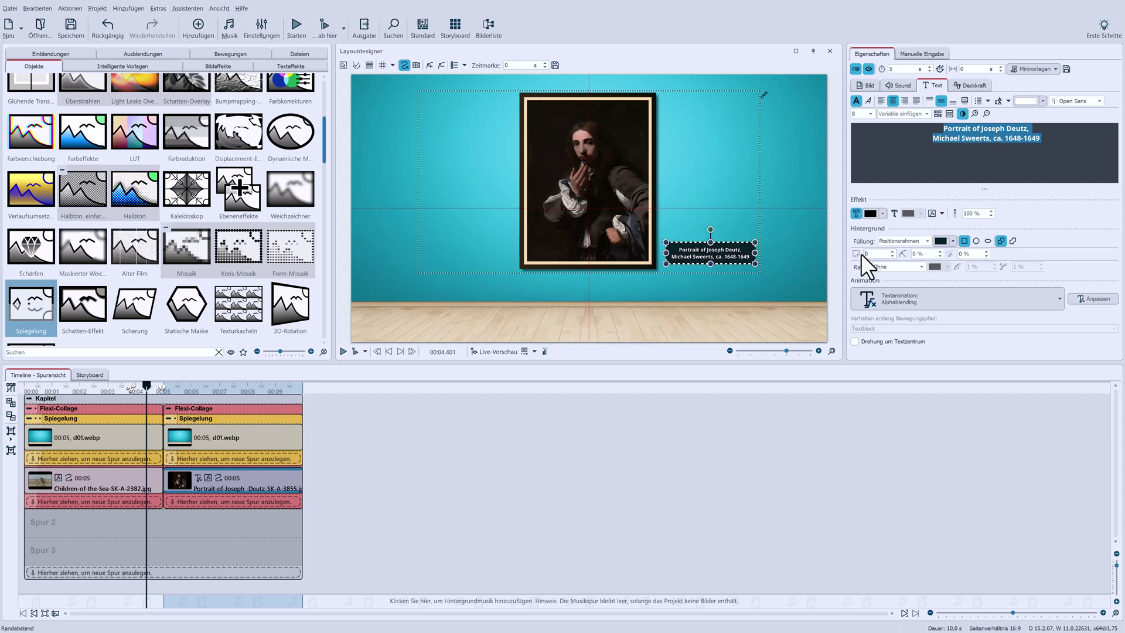
left_click(790, 260)
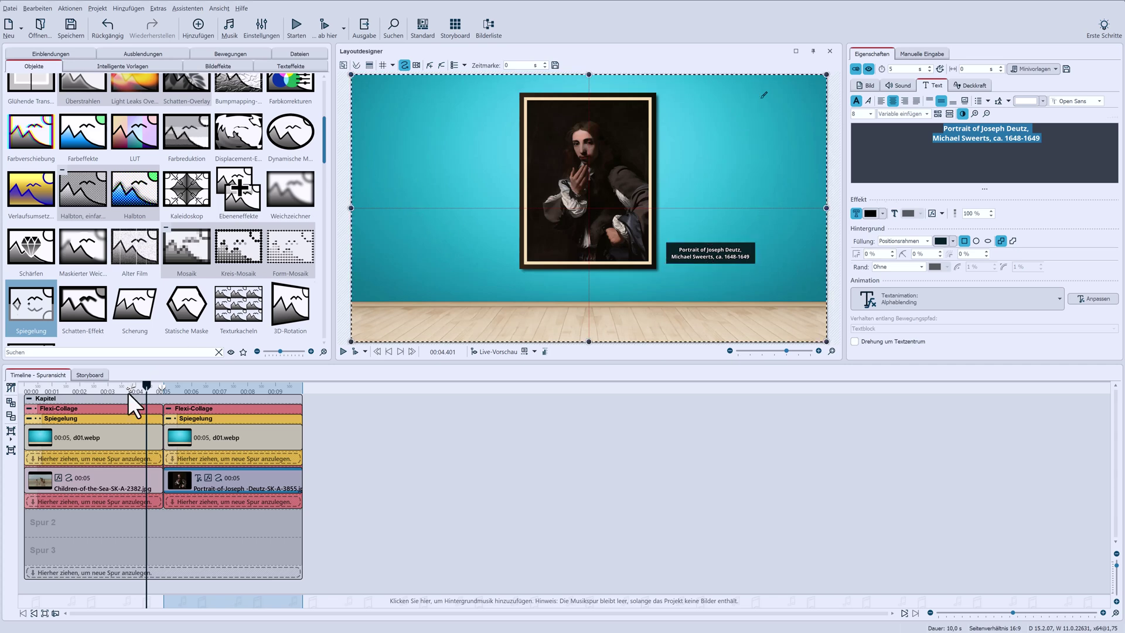
Copy the captioned portrait image in the second Flexi-Collage to the clipboard.
left_click(103, 418)
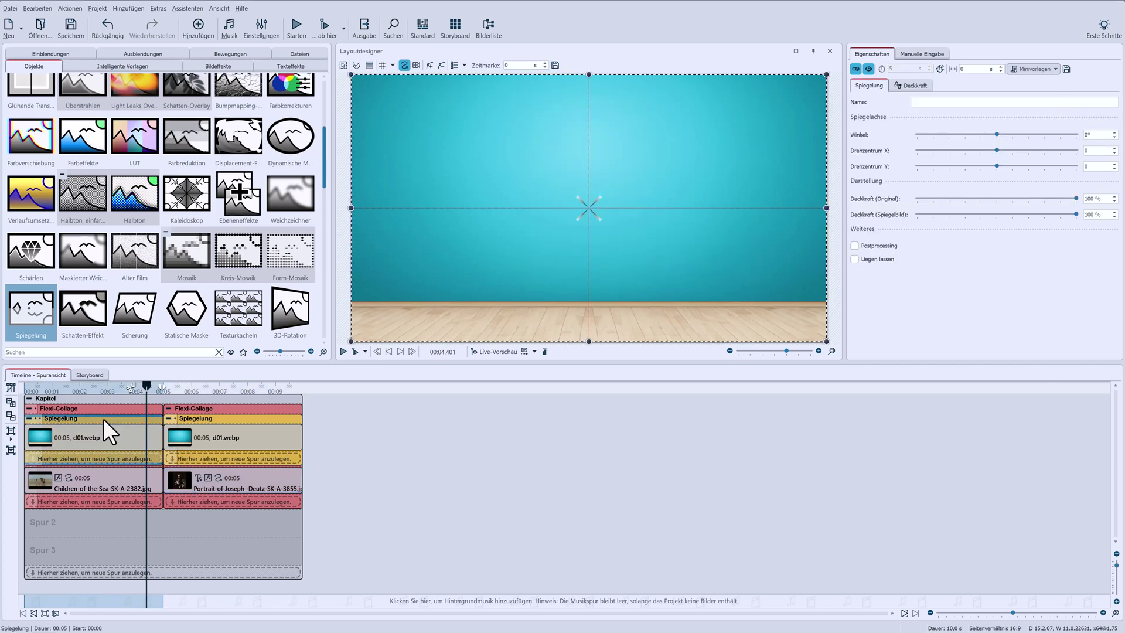
left_click(103, 480)
left_click(231, 476)
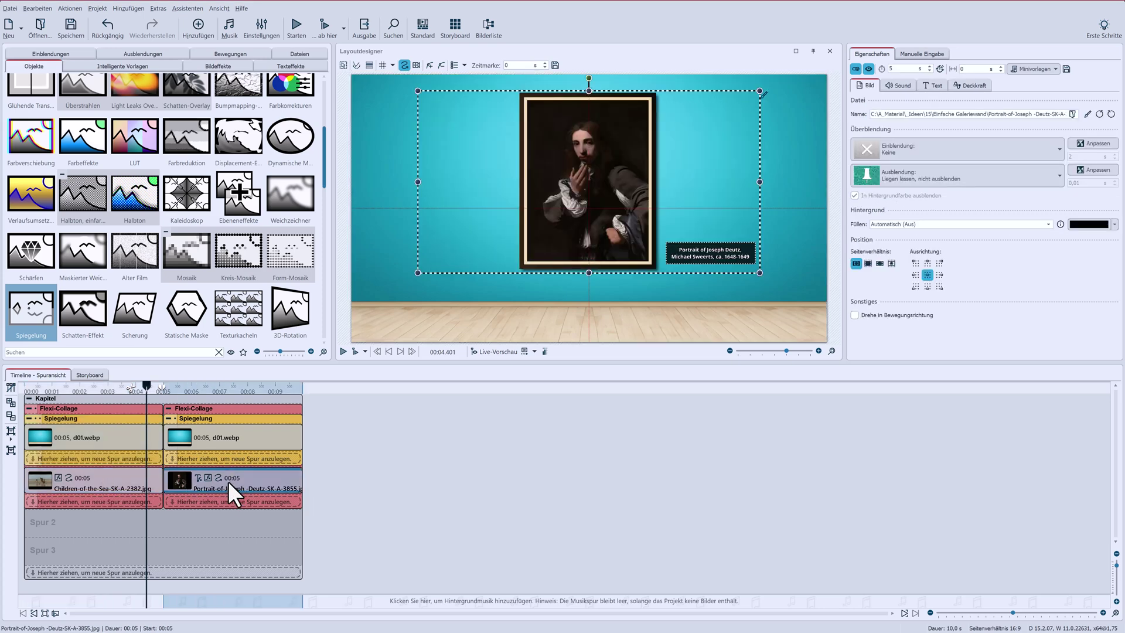
right_click(229, 479)
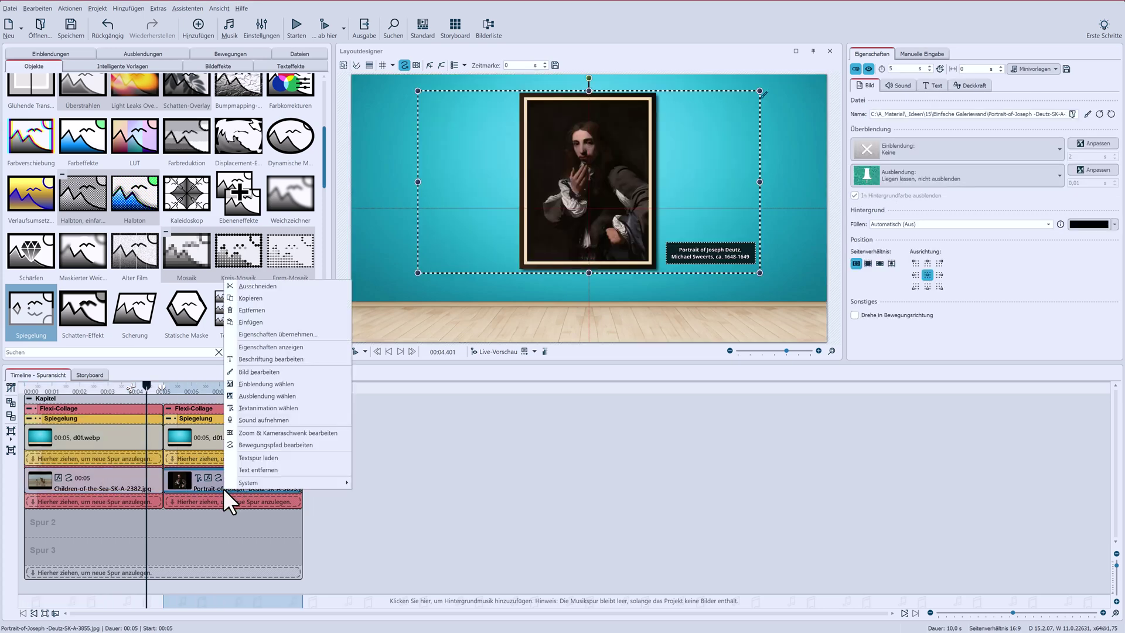
left_click(244, 300)
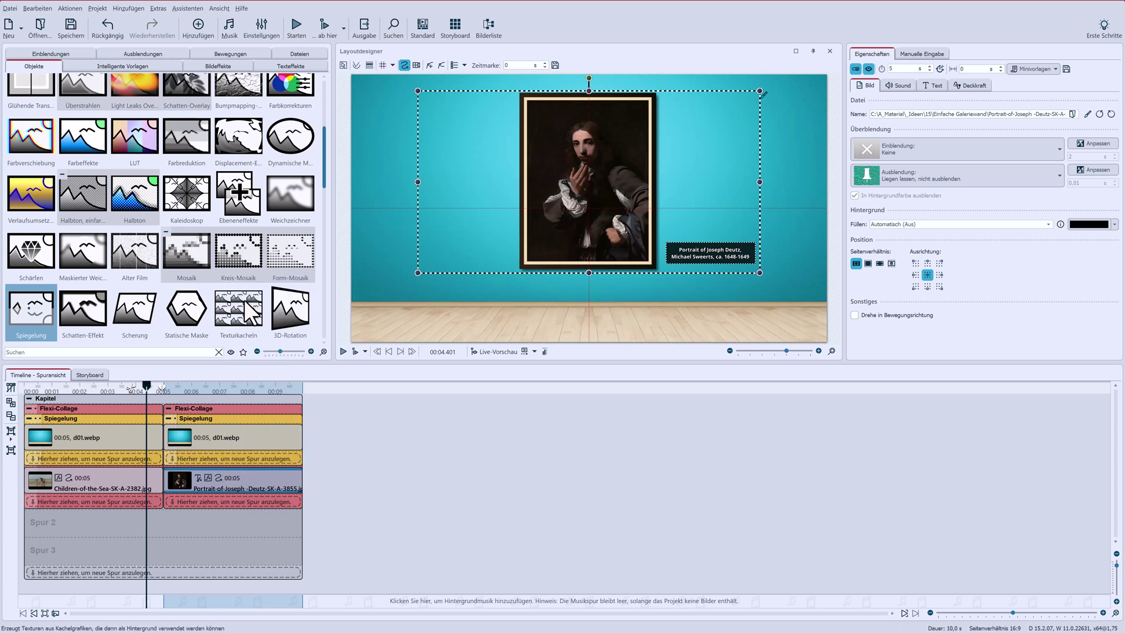
Transfer only the copied Text settings Text, Einblendung, Bildeffekt, Bewegungspfad, Textdekoration and Hintergrund to the Children-of-the-Sea image, with Bild as the sole target.
left_click(114, 480)
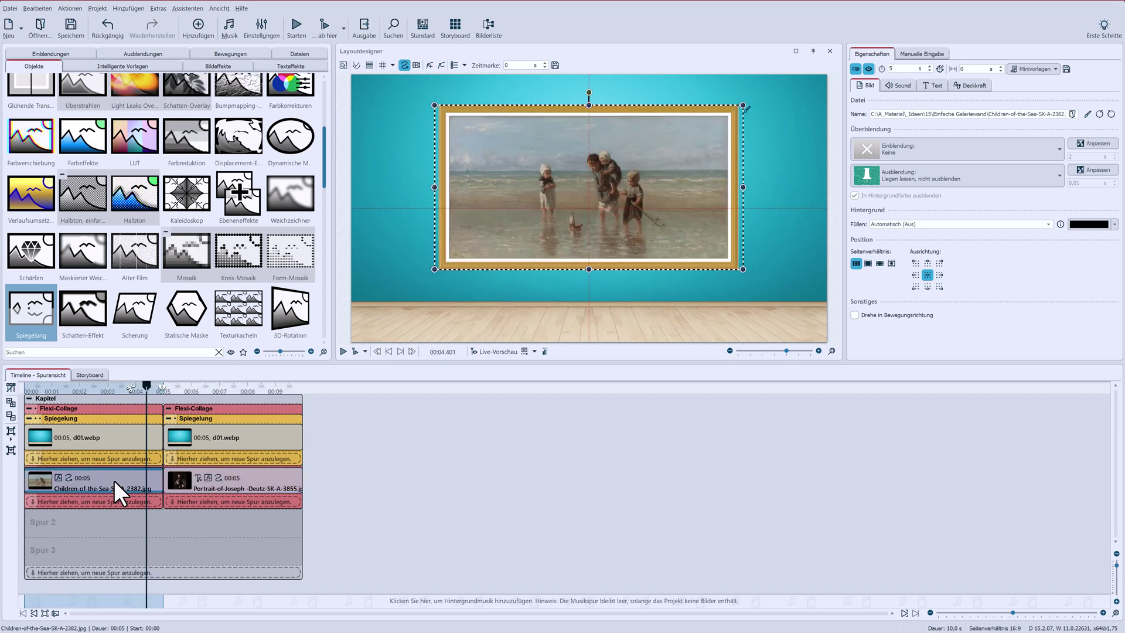
right_click(113, 480)
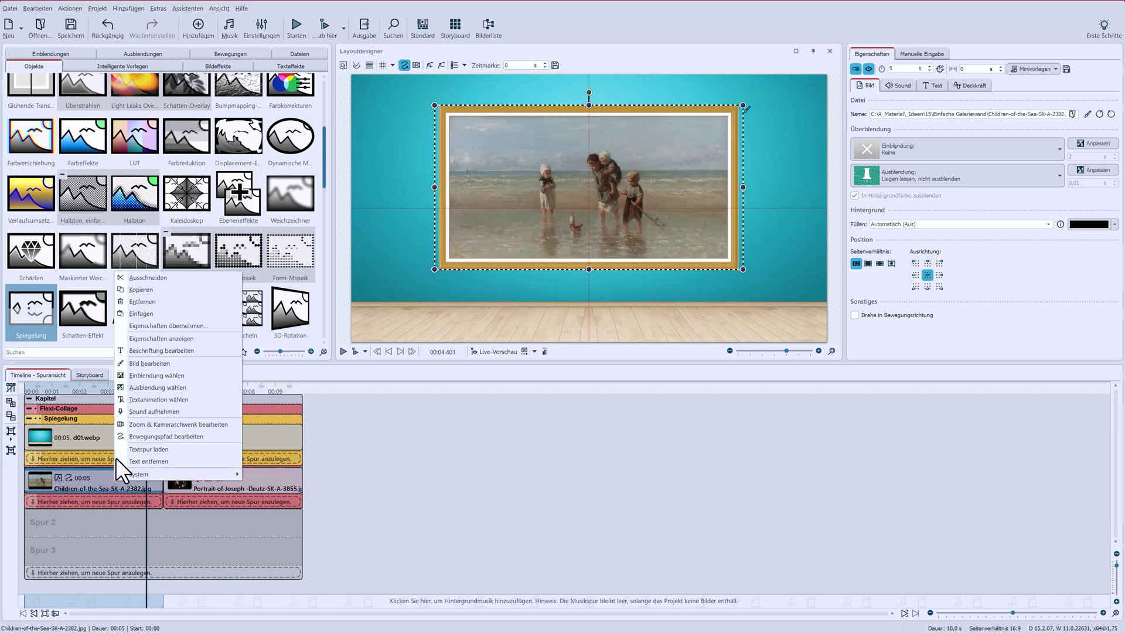
left_click(139, 325)
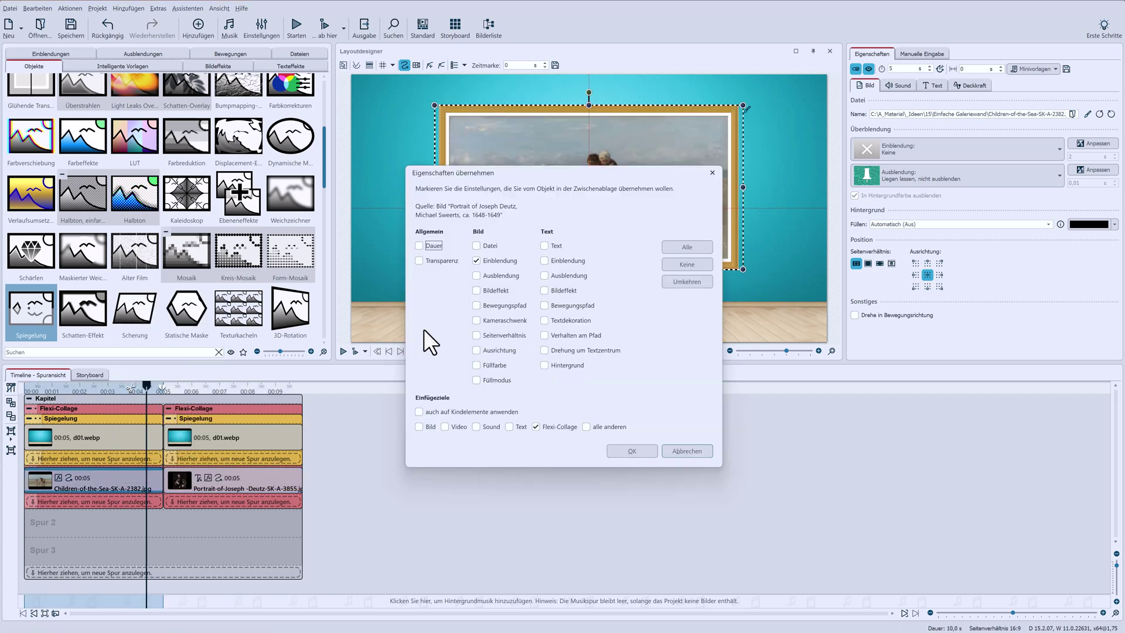
left_click(494, 261)
left_click(544, 246)
left_click(543, 260)
left_click(544, 305)
left_click(544, 320)
left_click(544, 364)
left_click(535, 427)
left_click(419, 427)
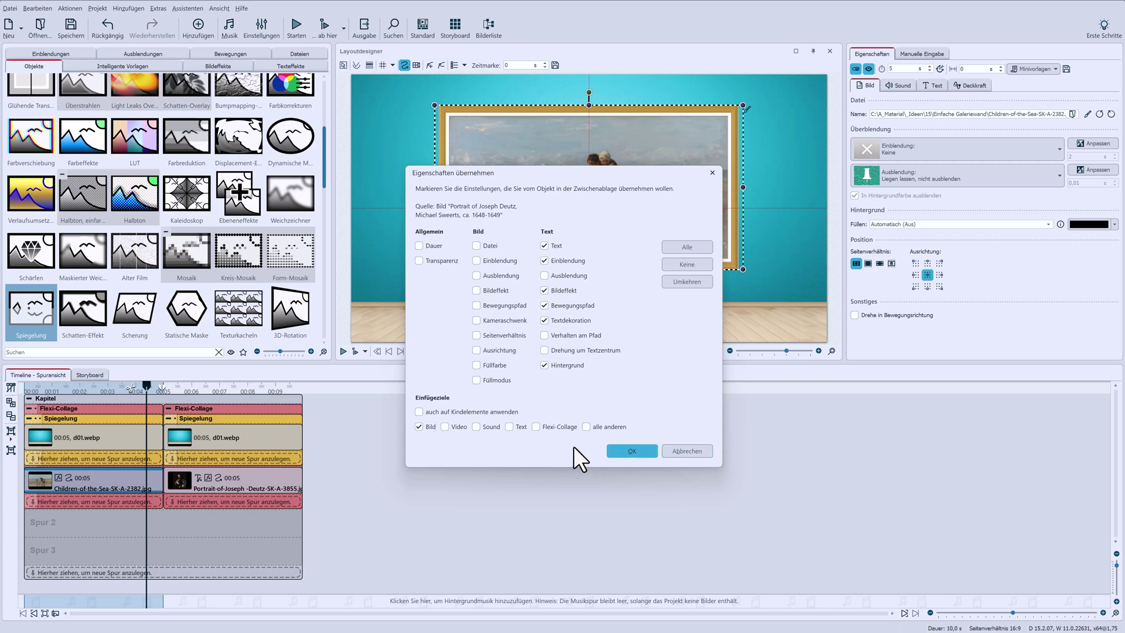
left_click(632, 451)
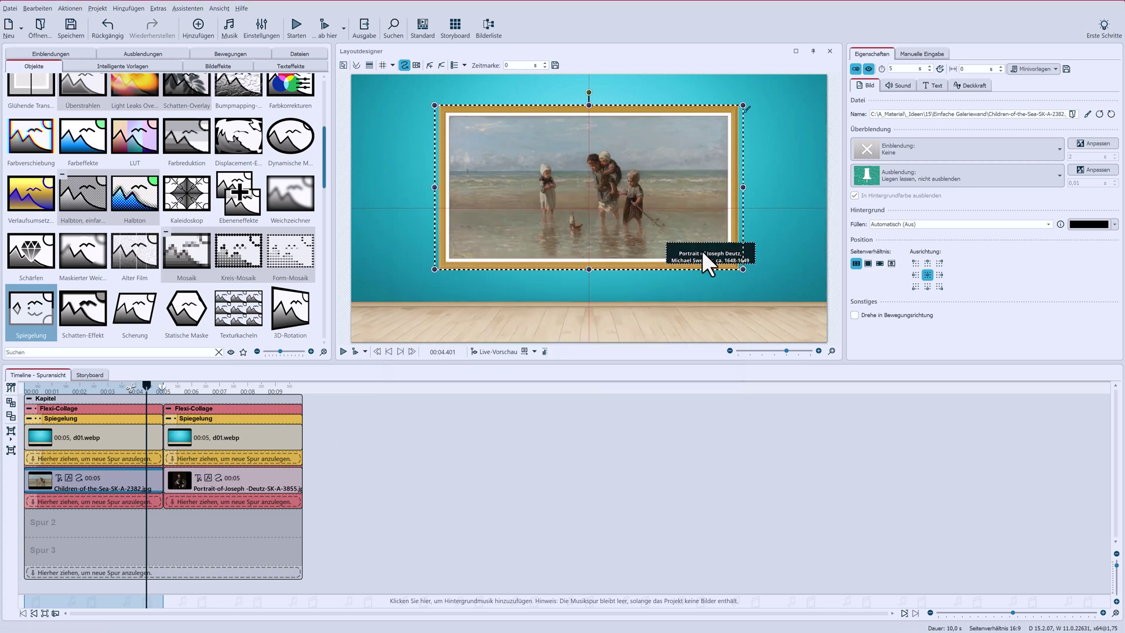
Move the transferred caption just below the seascape's frame on the right and replace its text with "Children of the Sea, Jozef Israëls, 1872".
left_click_drag(734, 250, 711, 281)
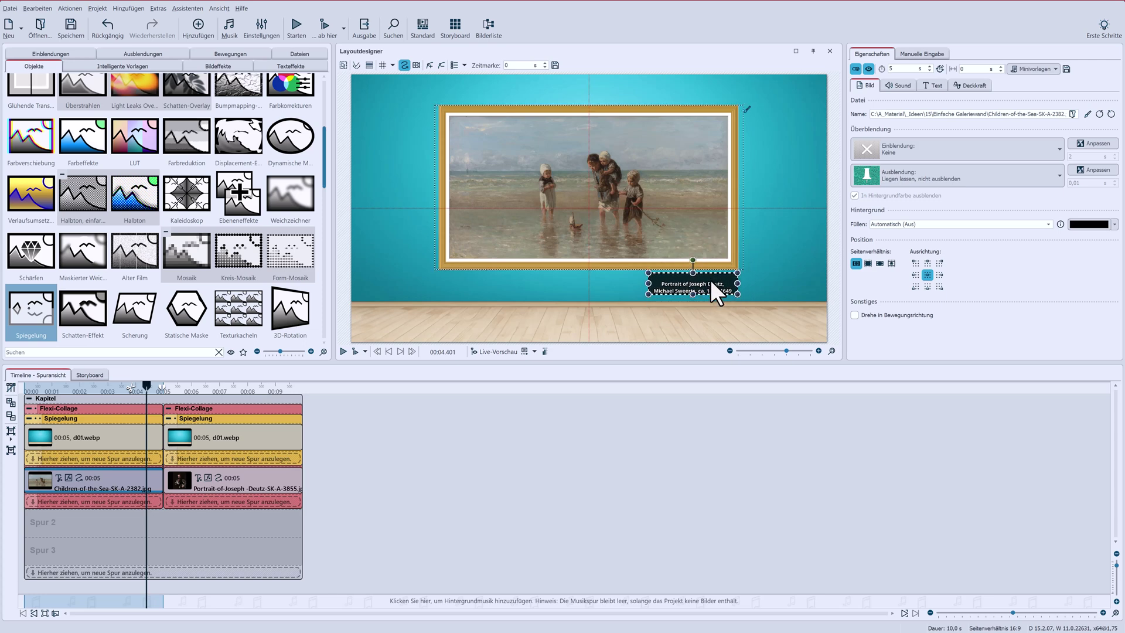
left_click(937, 85)
left_click_drag(1060, 143, 900, 119)
type("Children of the Sea, Jozef Israëls, 1872")
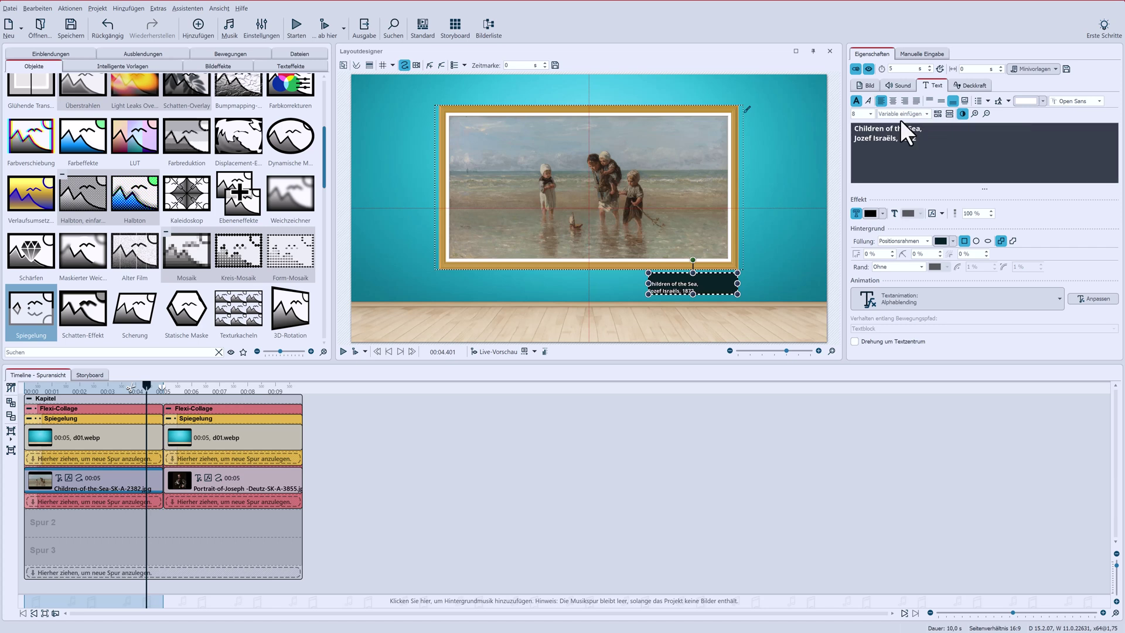
Centre the seascape's caption text horizontally and vertically in its plaque, and select the first Flexi-Collage.
left_click_drag(925, 141, 832, 122)
left_click(897, 99)
left_click(943, 101)
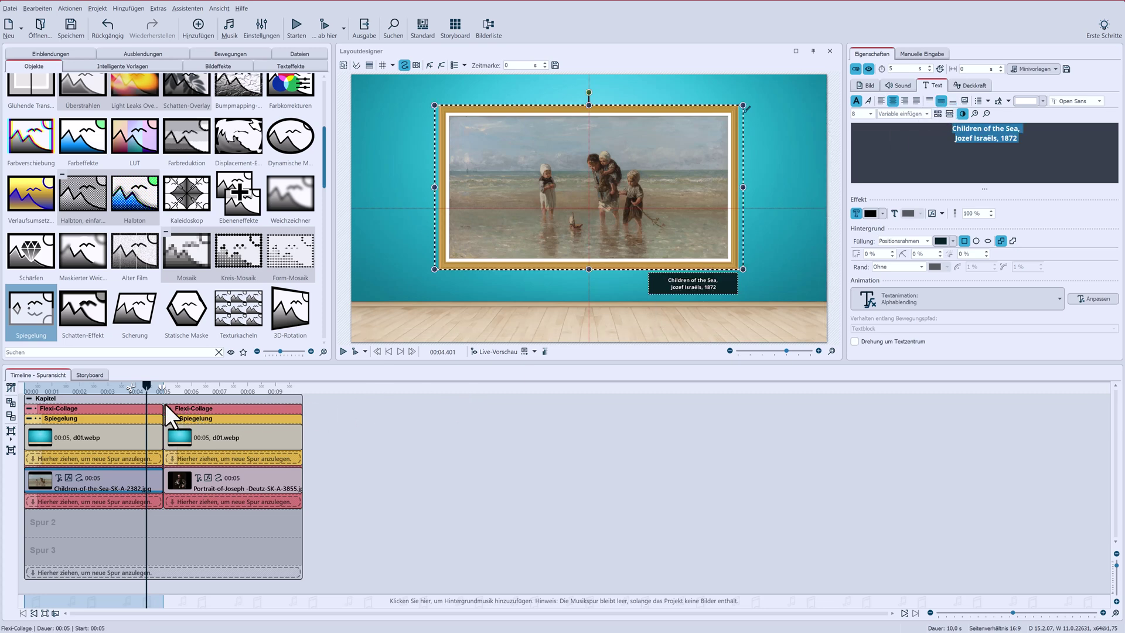
left_click(108, 409)
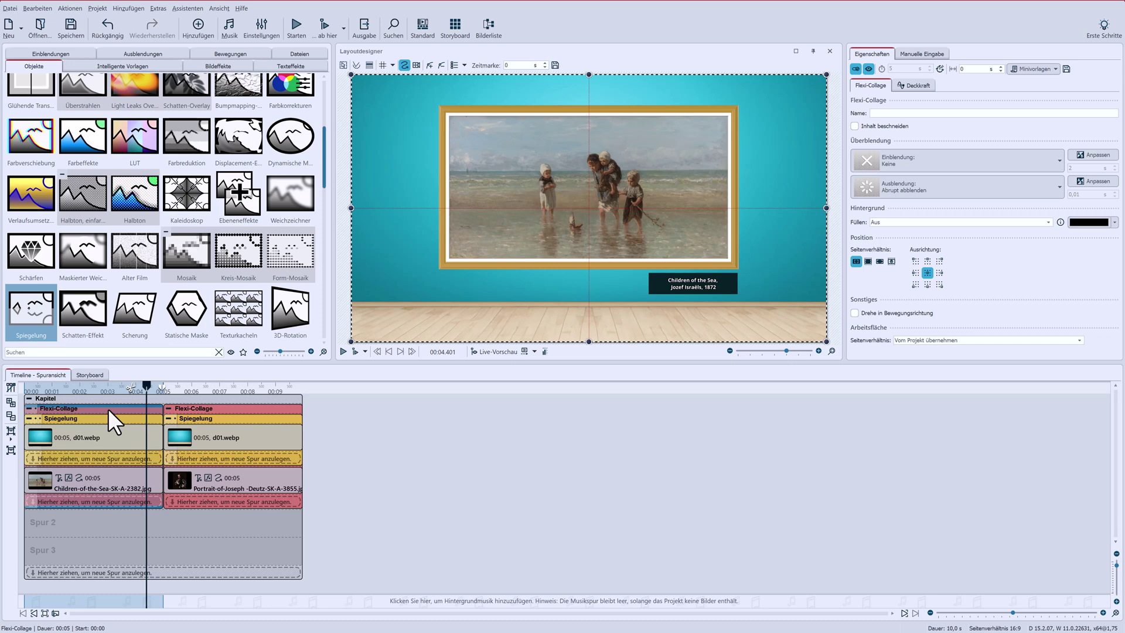
Give the first Flexi-Collage the Wegschieben fade-in, pushing from right to left over 1.5 seconds.
left_click(902, 161)
scroll(926, 286, "down", 3)
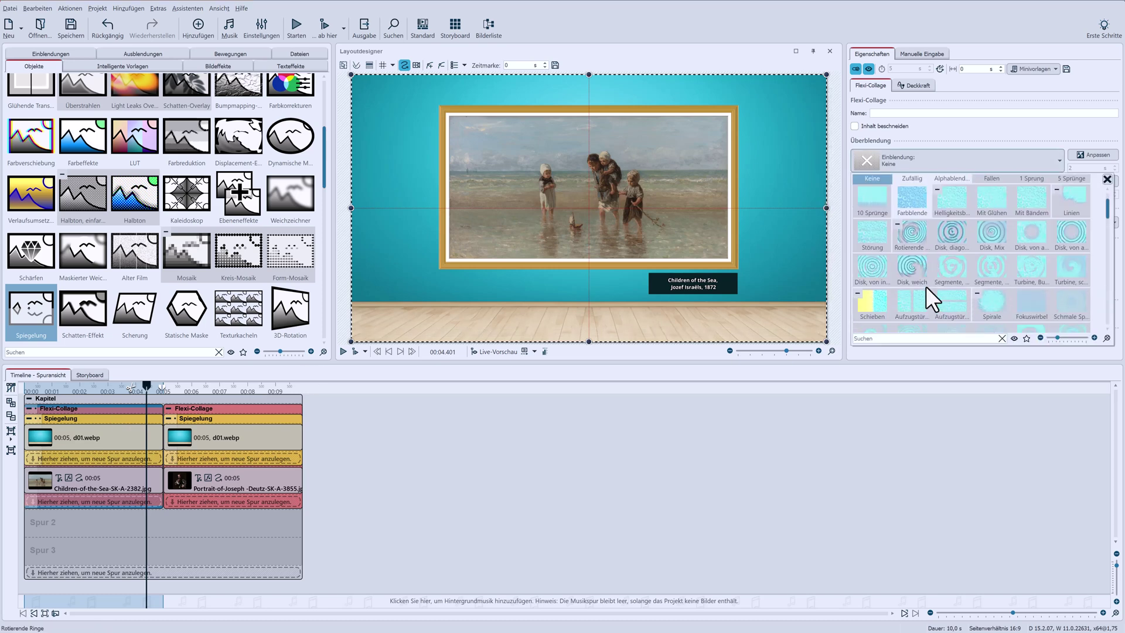
scroll(926, 286, "down", 2)
left_click(996, 267)
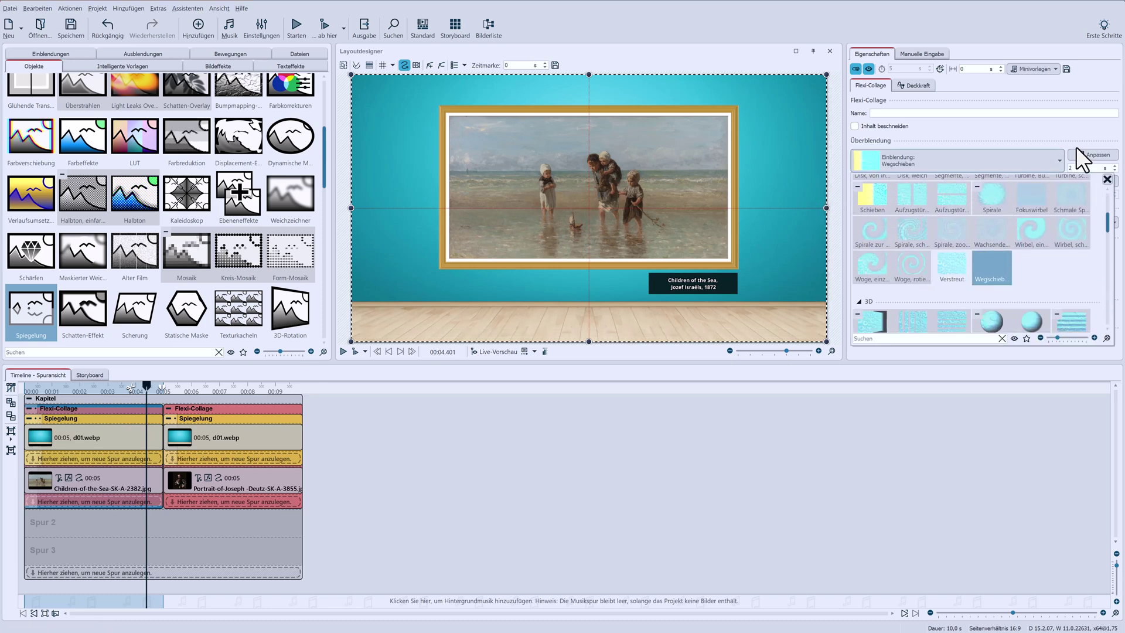
left_click(1081, 152)
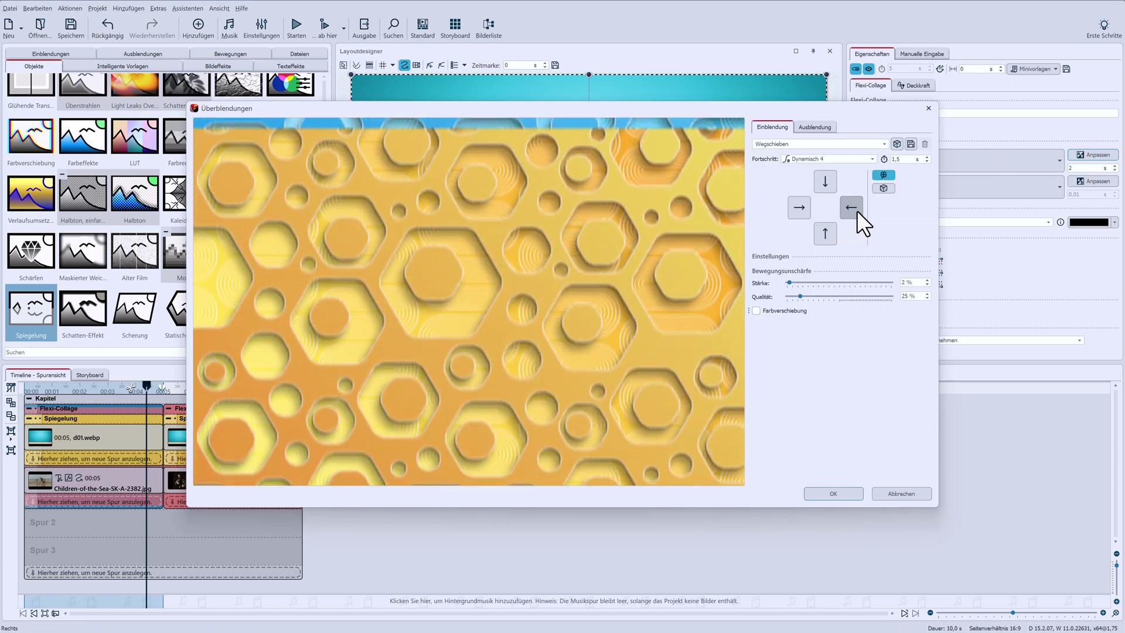
left_click(857, 209)
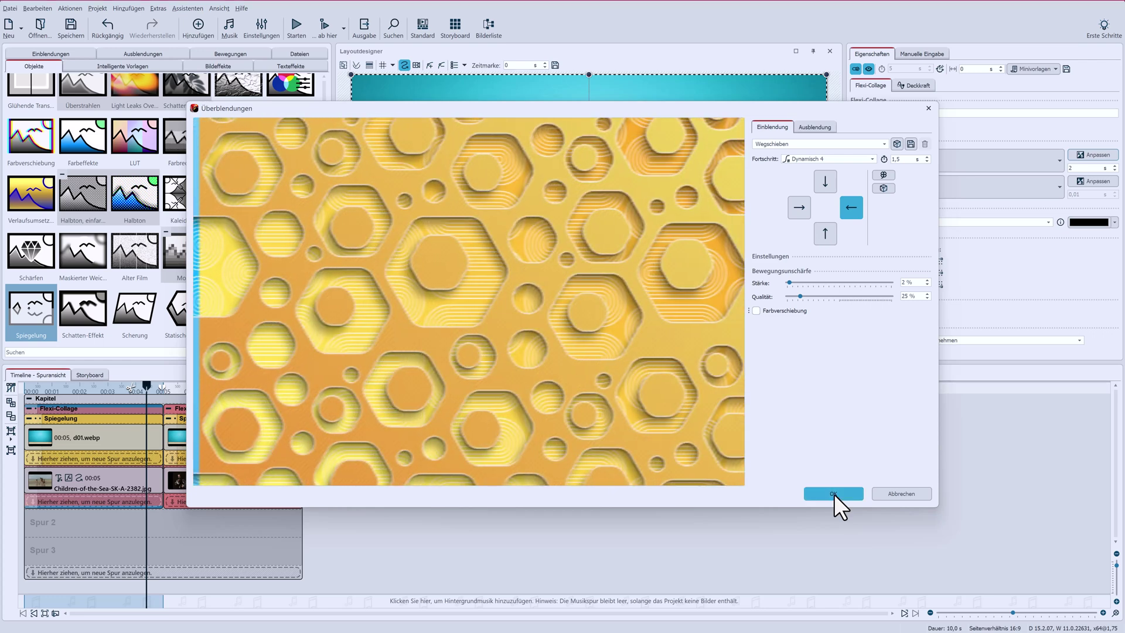
left_click(833, 493)
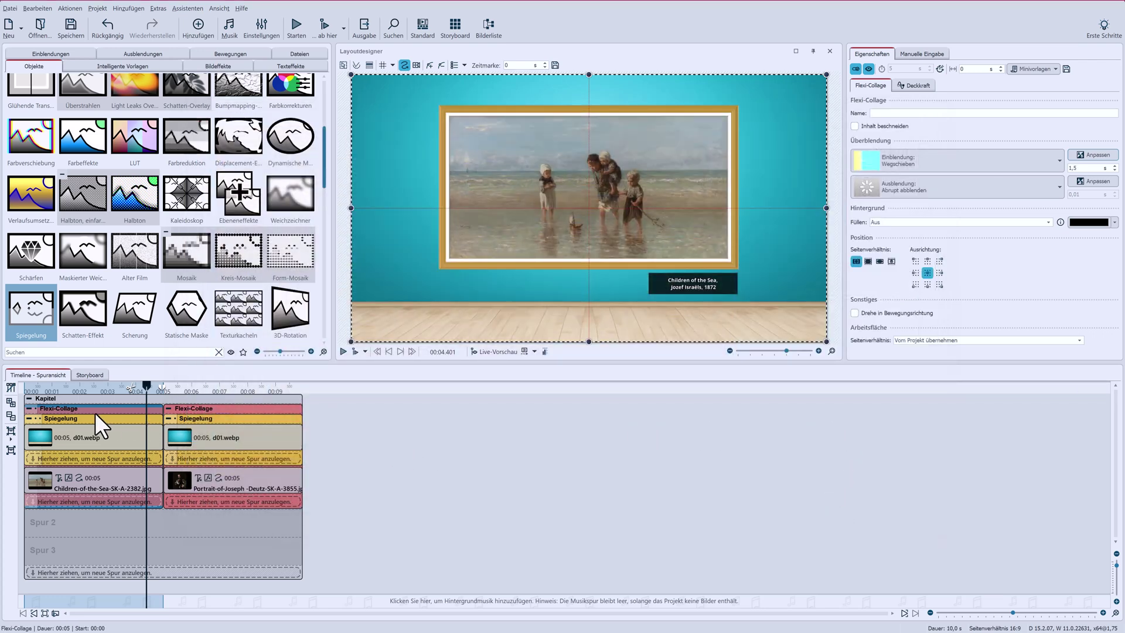
Duplicate the first Flexi-Collage to the end of the timeline and replace its seascape with the Harbor-at-Sunset painting.
left_click_drag(78, 409, 198, 405)
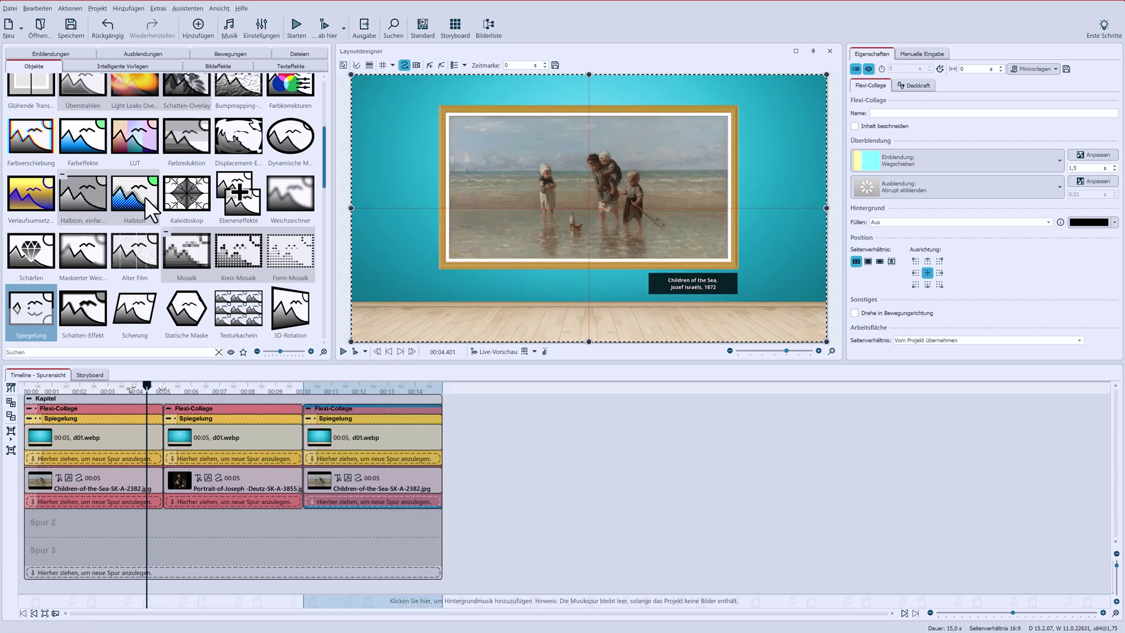
left_click(308, 51)
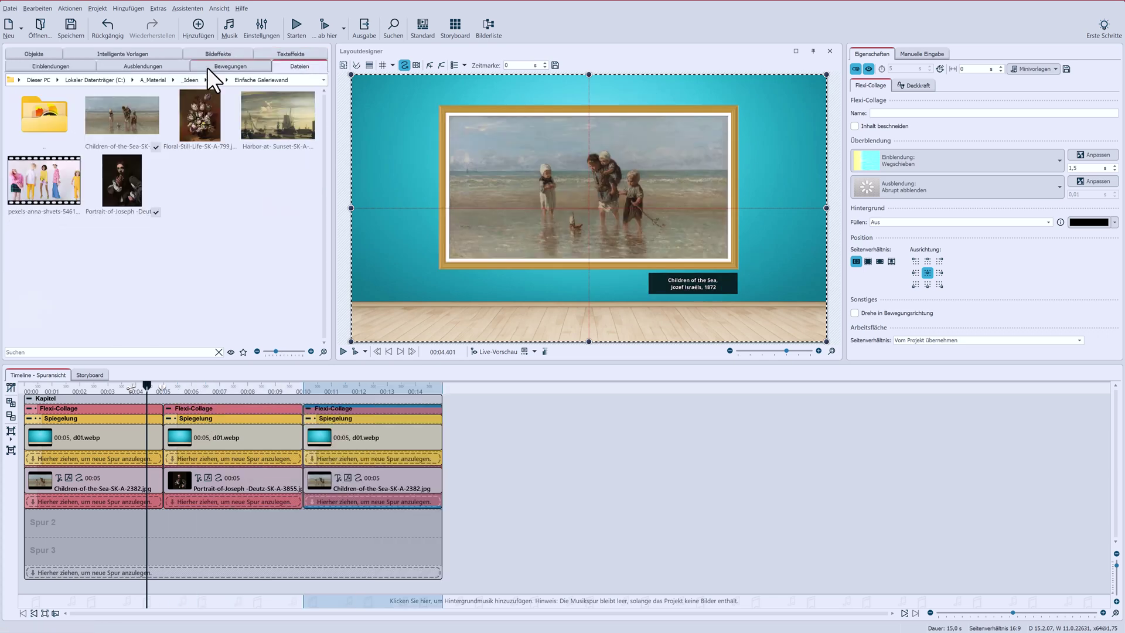
left_click(285, 97)
left_click_drag(376, 364, 367, 477)
left_click(369, 484)
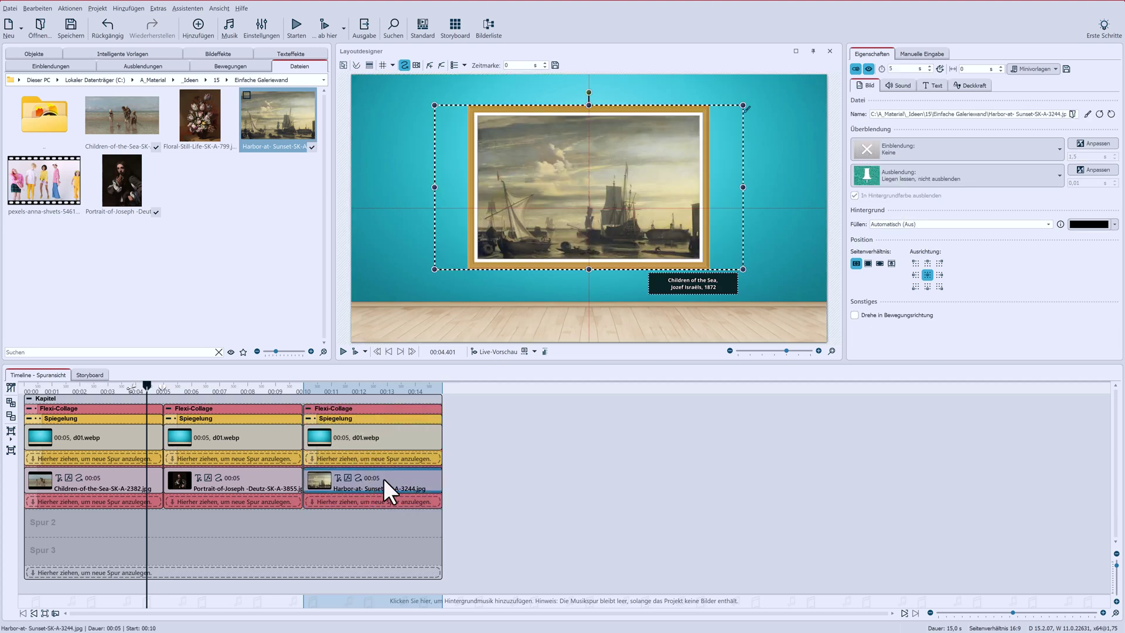
Move the caption beneath the frame's lower right corner and replace its text with the harbour painting's caption.
left_click(692, 285)
left_click_drag(692, 286, 665, 286)
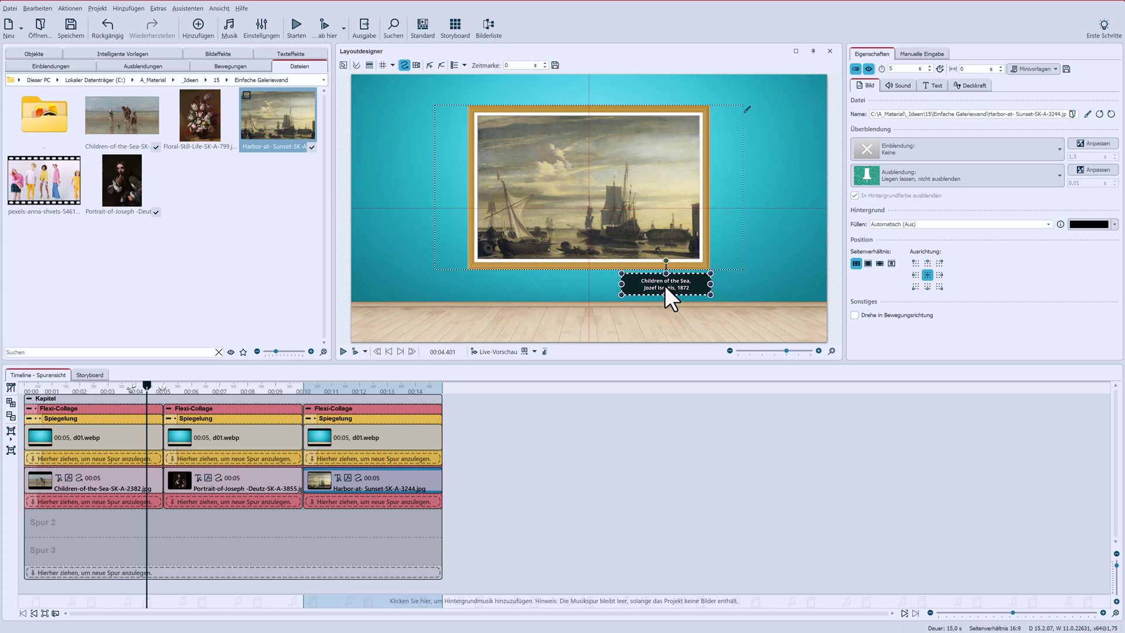
left_click(925, 85)
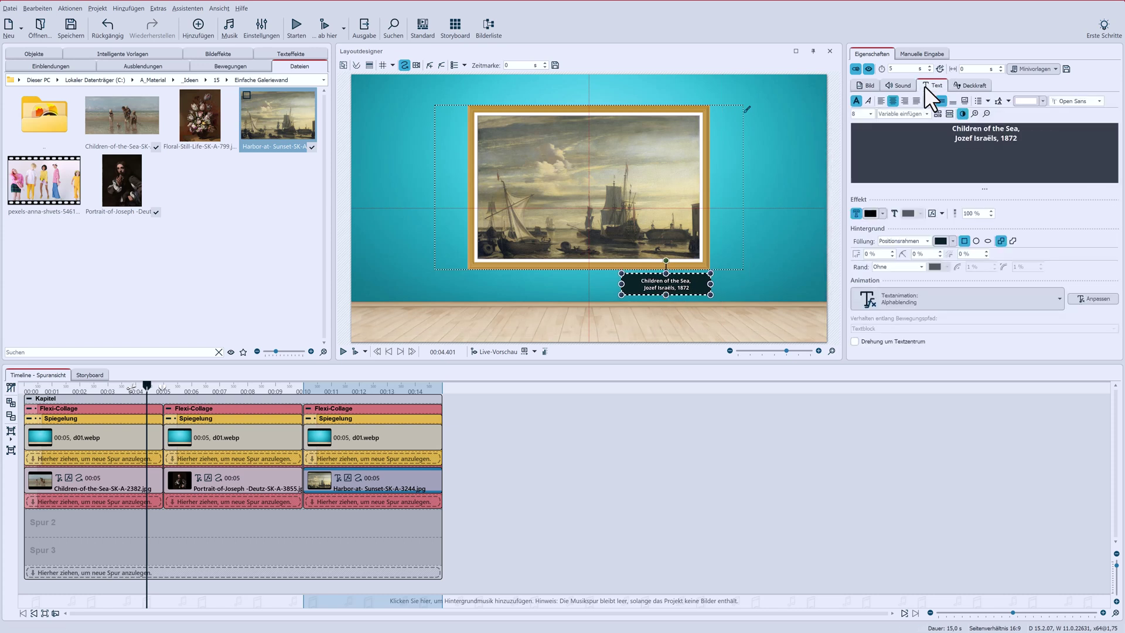
key("ctrl+v")
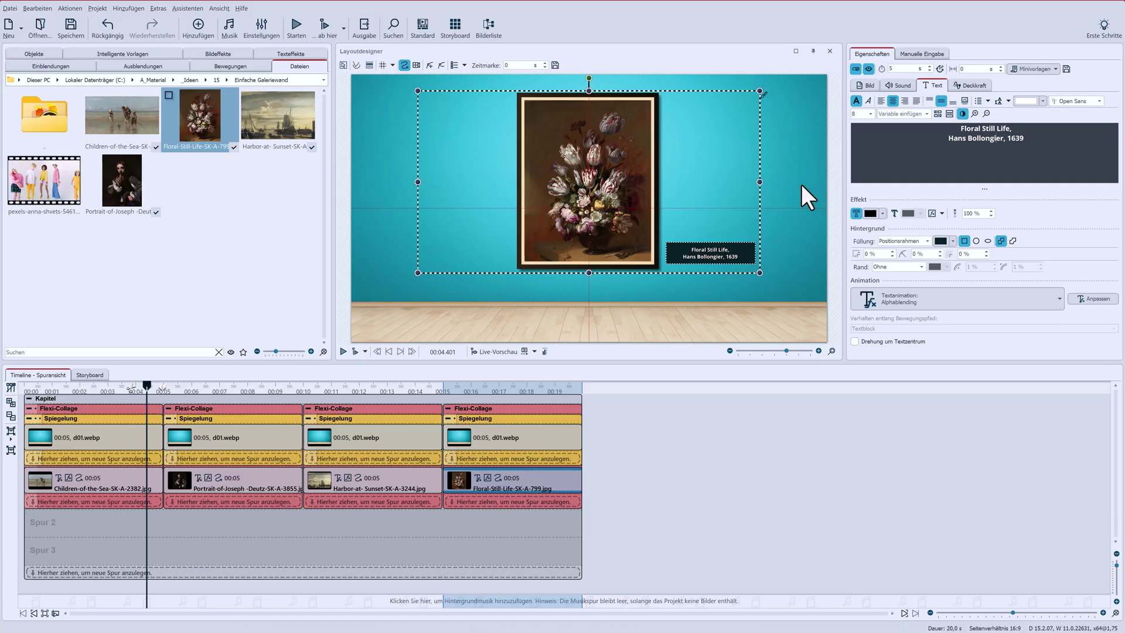
Find the Rechteck shape with "rec", insert it beneath the floral still life in the fourth Flexi-Collage, and shorten it to the wall area above the floor.
left_click(34, 53)
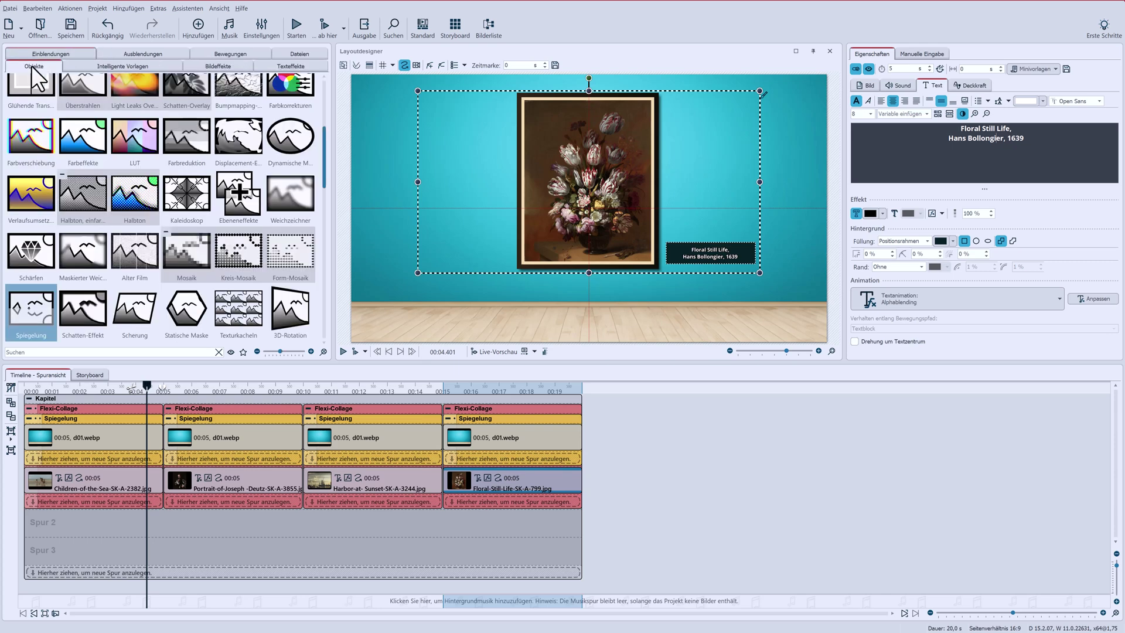
left_click(48, 353)
type("rec")
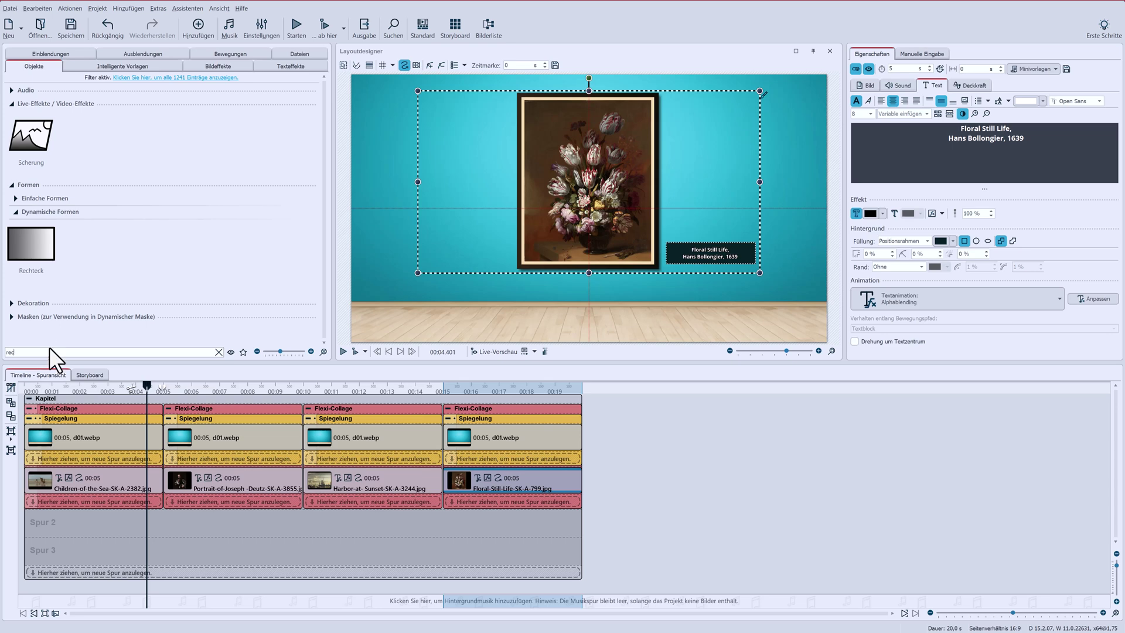
left_click_drag(24, 237, 505, 477)
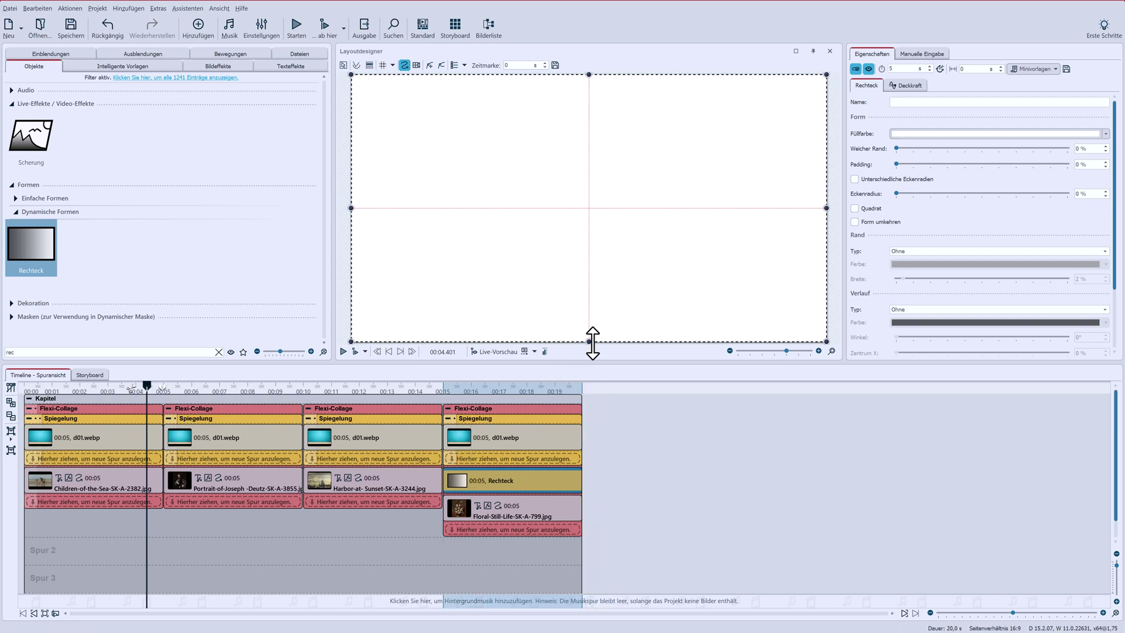
left_click_drag(593, 343, 596, 303)
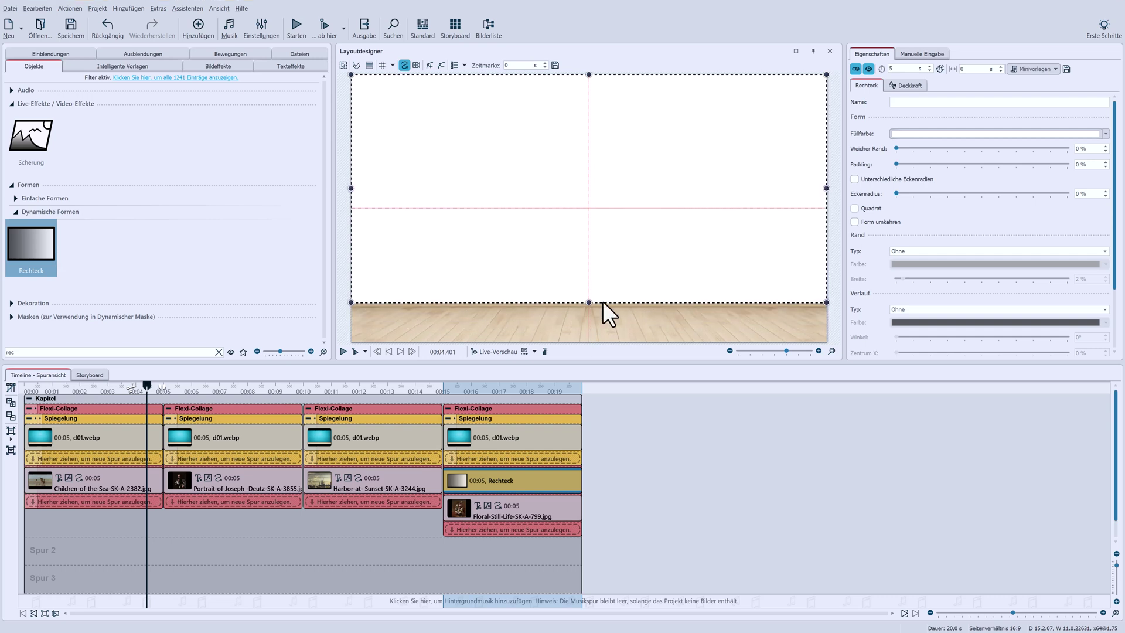
Fill the wall rectangle with the dark teal 006D80FF, starting from the recently used teal.
left_click(933, 133)
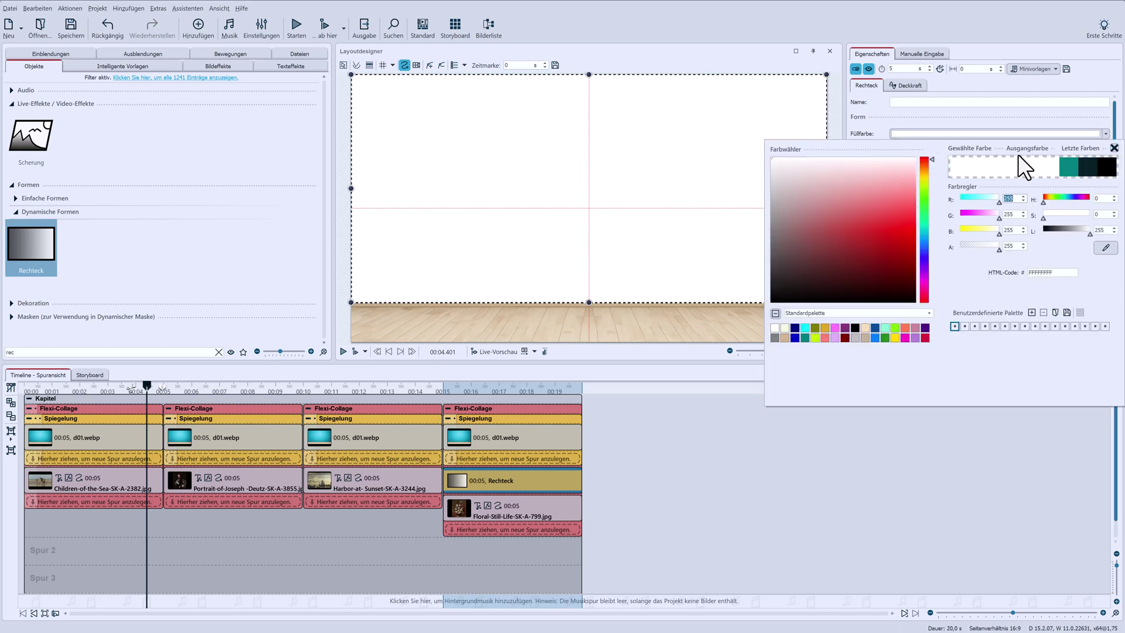
left_click(1071, 167)
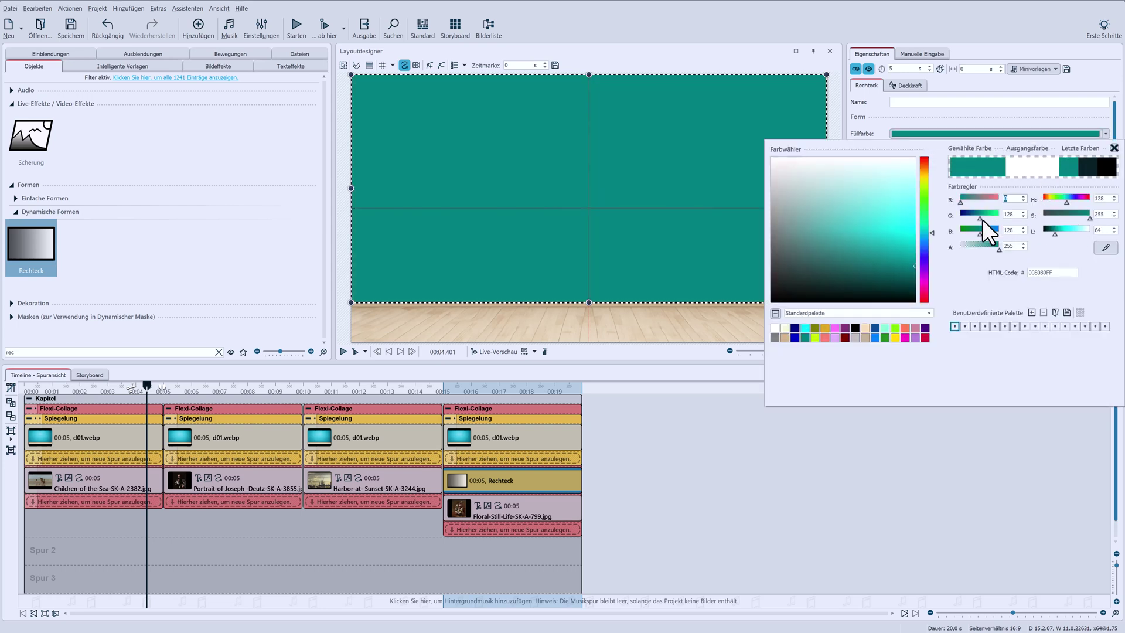
left_click_drag(981, 219, 977, 219)
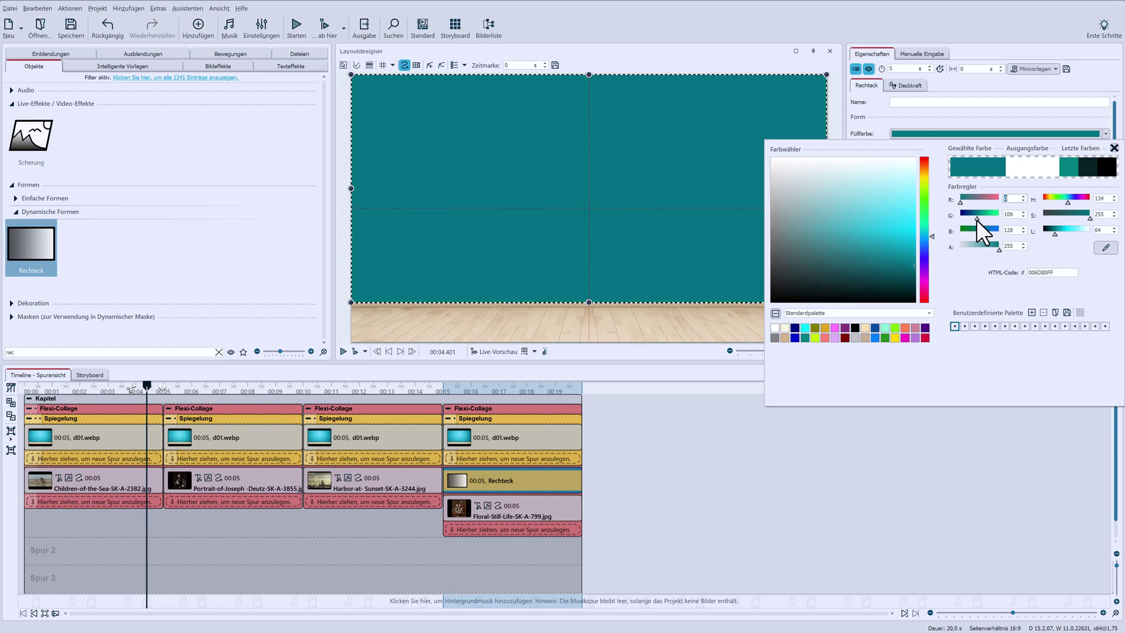
Check the recoloured wall in the fourth Flexi-Collage and enable Liegen lassen for its rectangle.
left_click(492, 408)
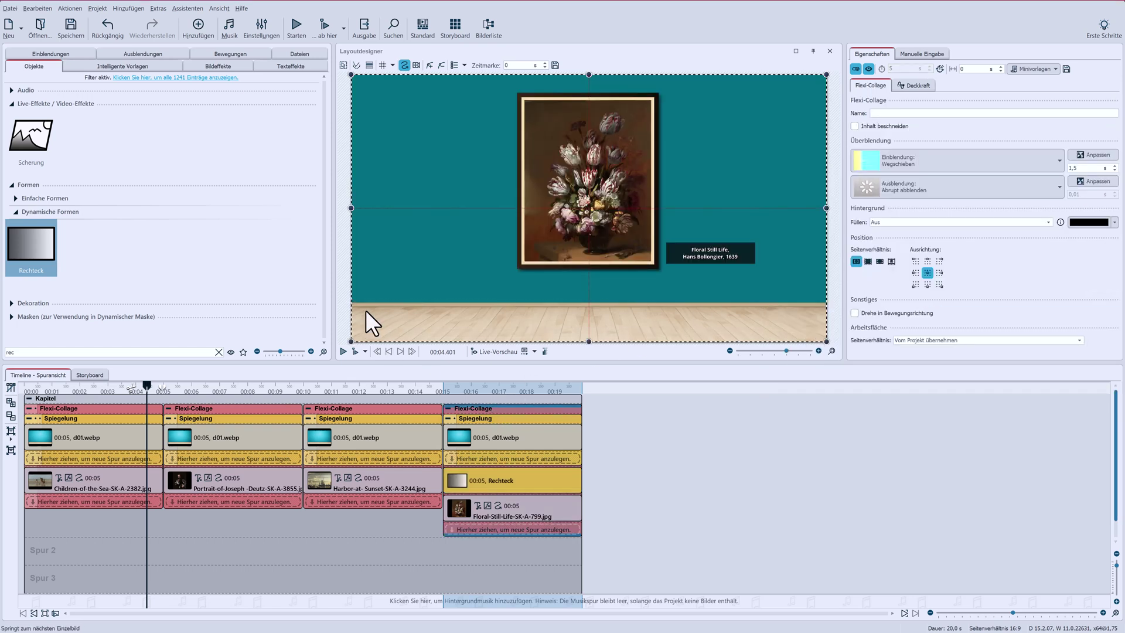
left_click(517, 482)
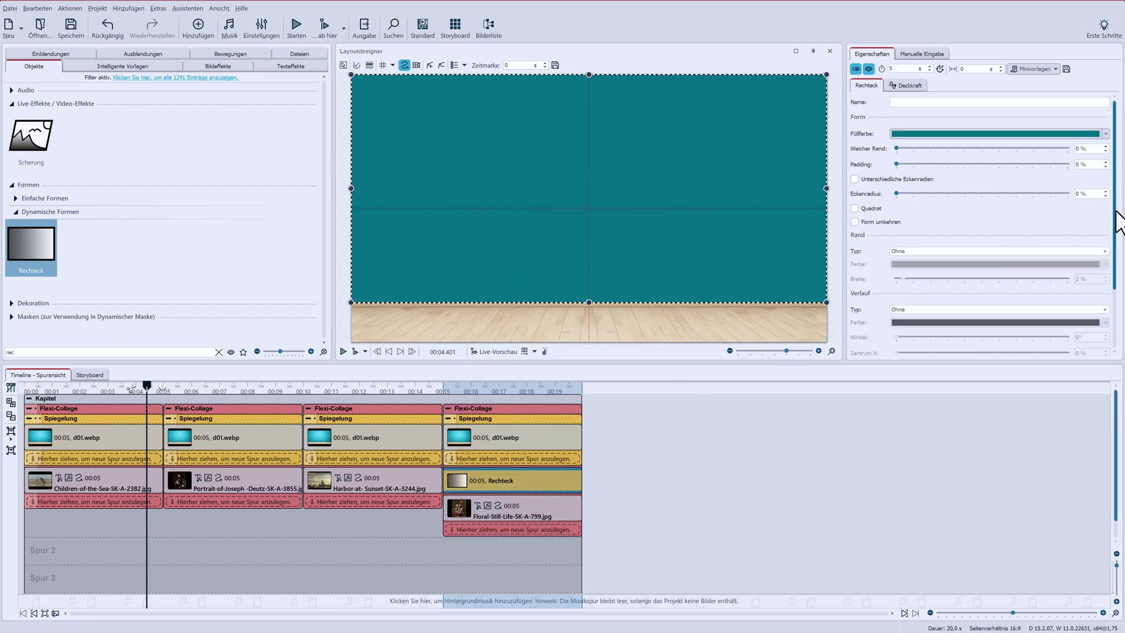
left_click_drag(1116, 221, 1116, 279)
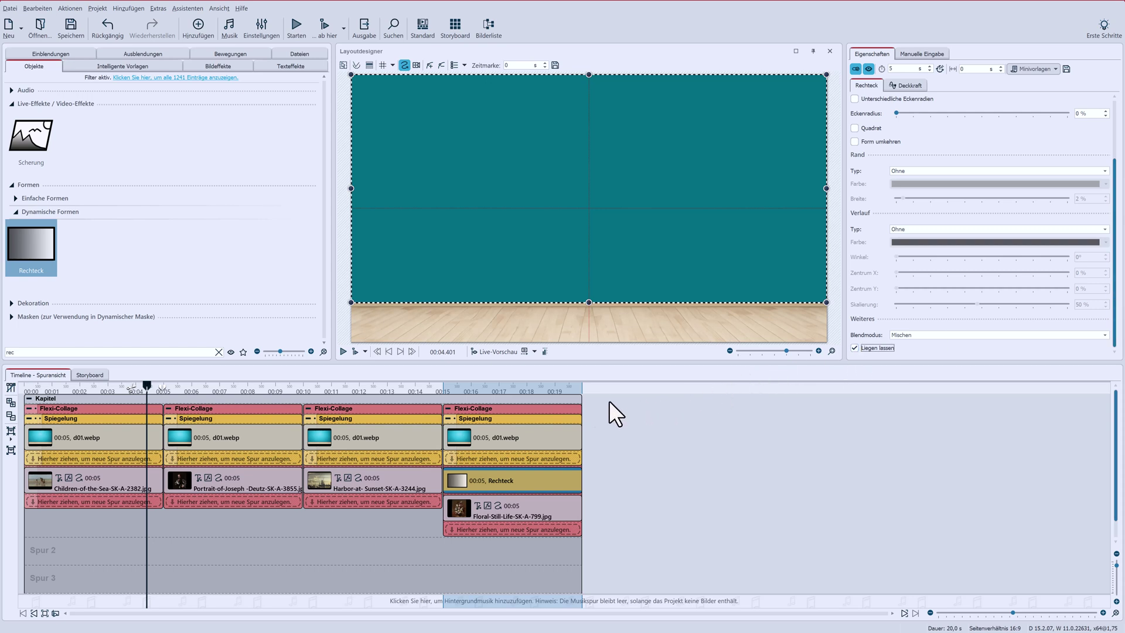
Duplicate the fourth Flexi-Collage at the timeline's end and insert the pexels-anna-shvets-5461001 video before its floral still life.
left_click(543, 409)
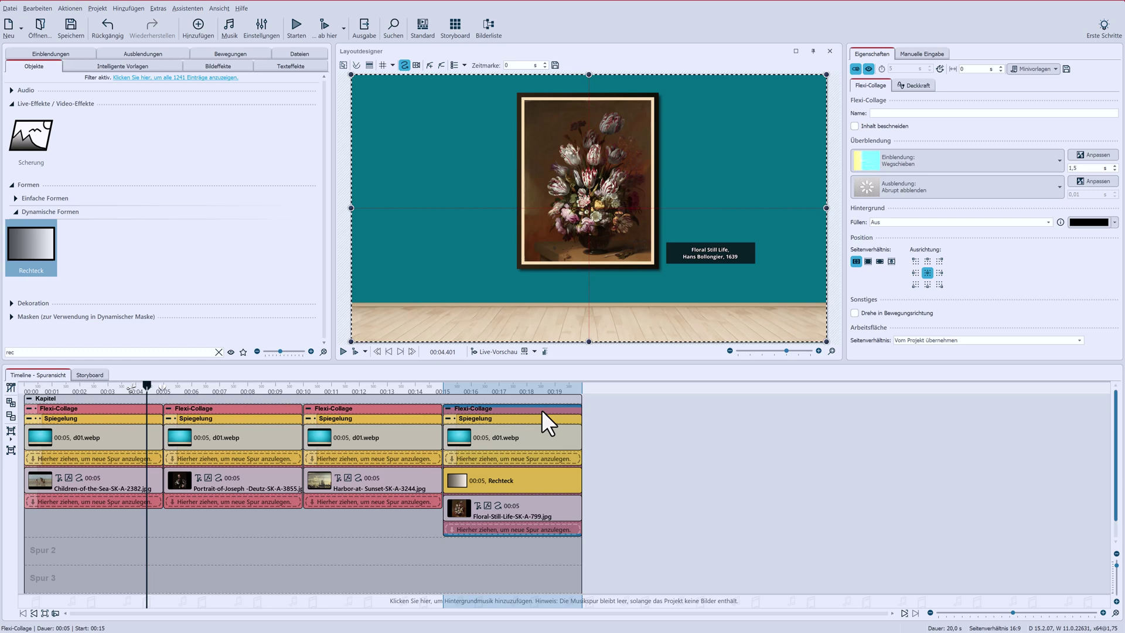
key("ctrl+v")
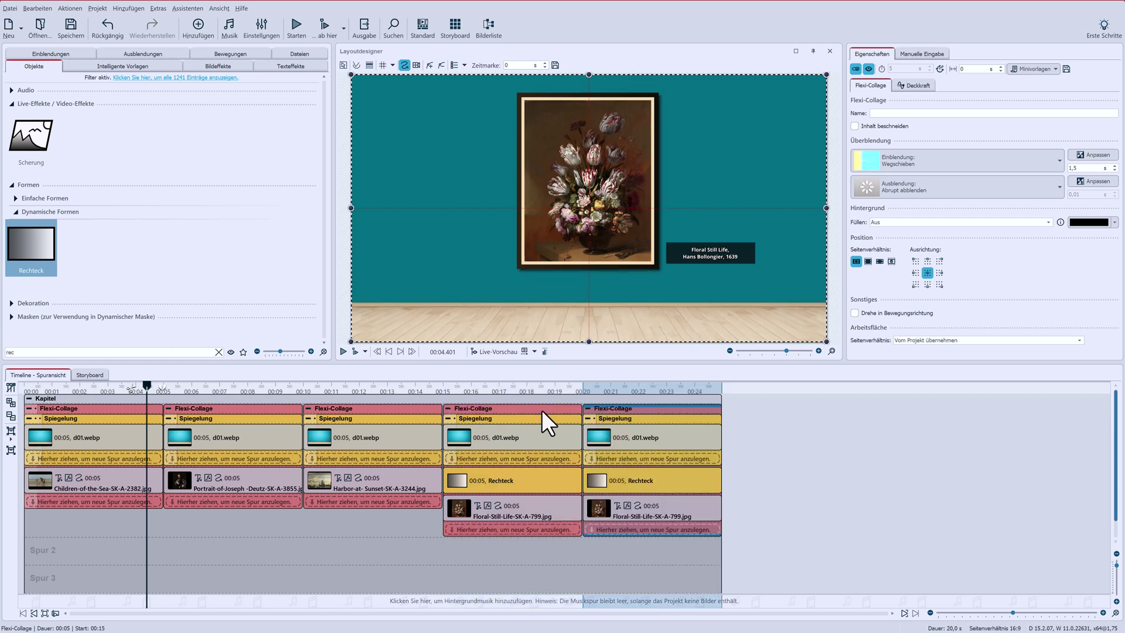
left_click(297, 52)
mouse_move(34, 186)
left_mouse_down()
mouse_move(623, 427)
mouse_move(625, 479)
mouse_move(610, 509)
left_mouse_up()
Scale the video down, centre it on the teal wall, and delete the leftover floral still life from the fifth Flexi-Collage.
left_click_drag(352, 341, 531, 240)
left_click_drag(685, 171, 596, 199)
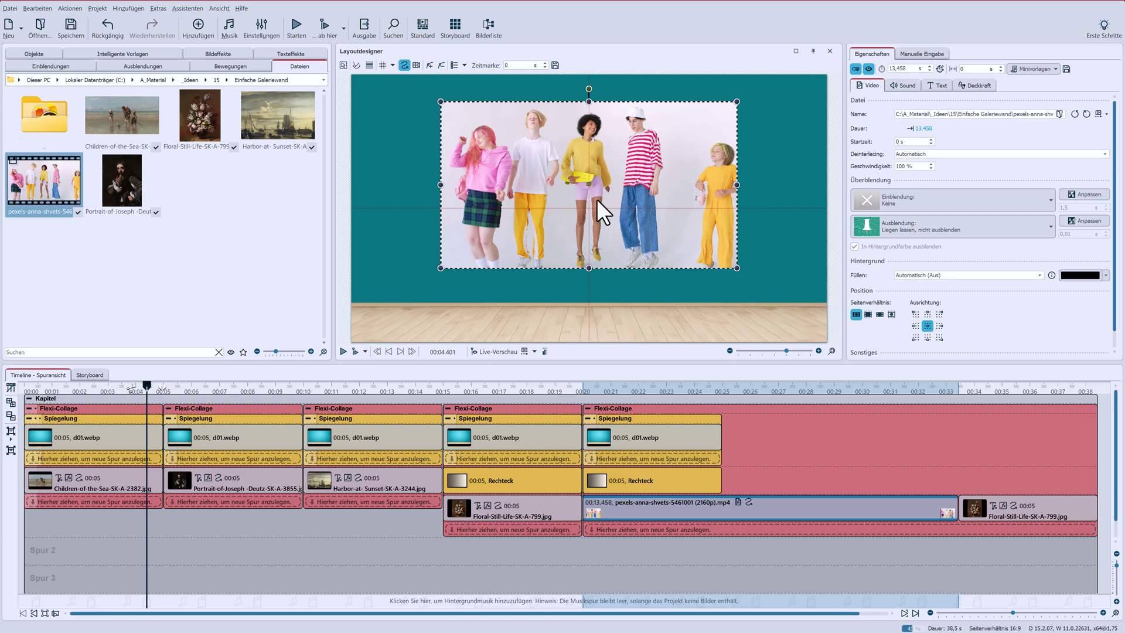
left_click(994, 518)
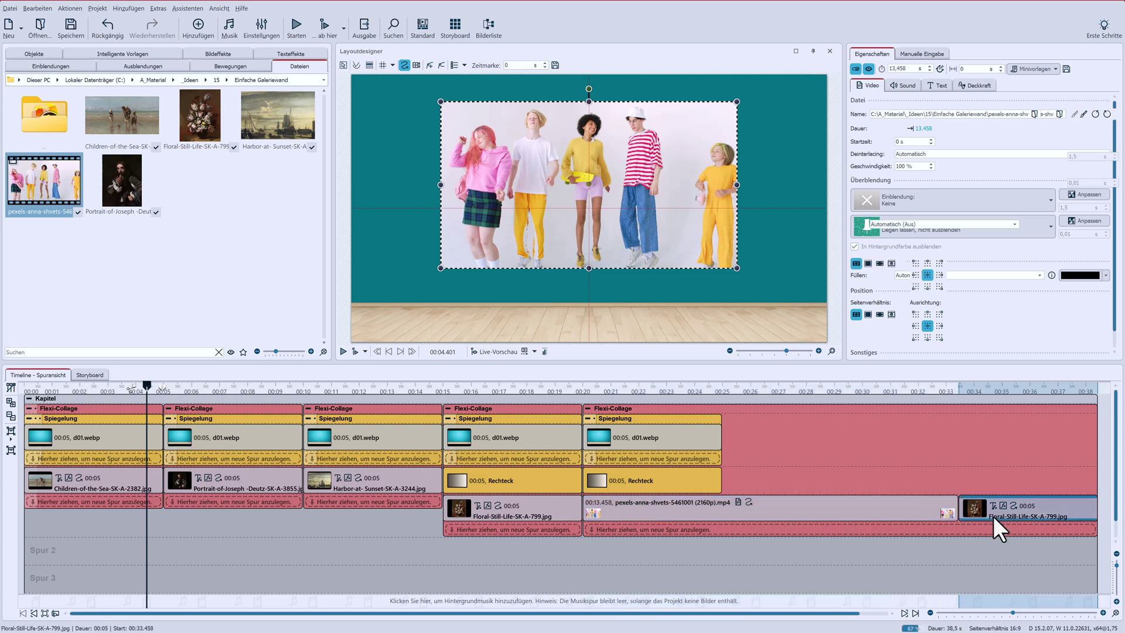
key("Delete")
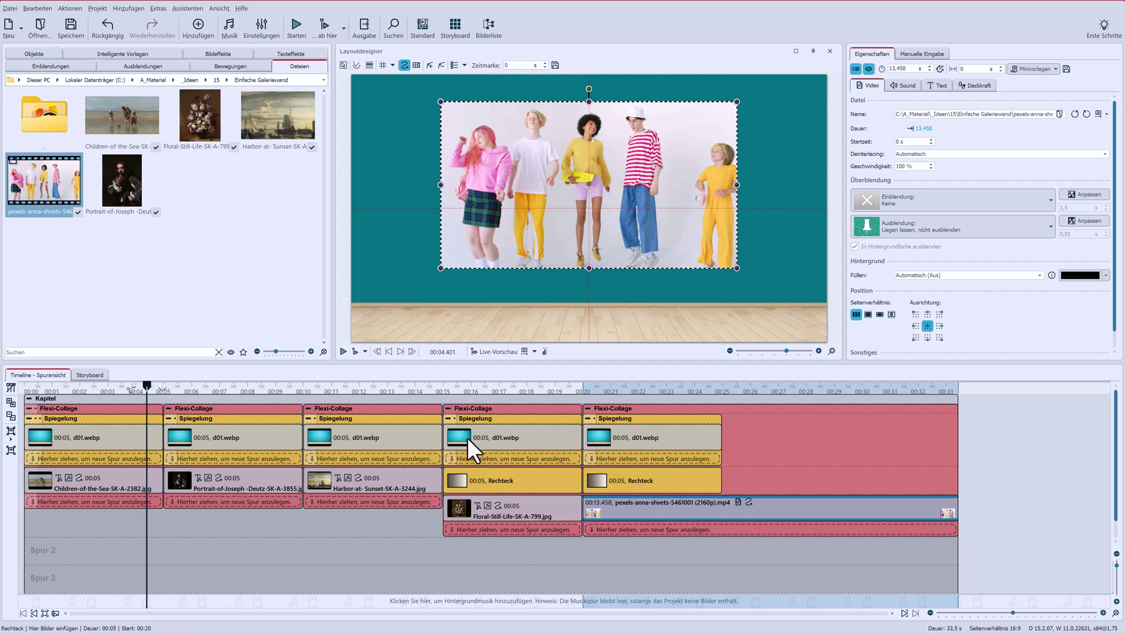
Add a Rechteck on a new track below the video in the fifth Flexi-Collage and match its frame to the video by transferring the video's path.
left_click(29, 51)
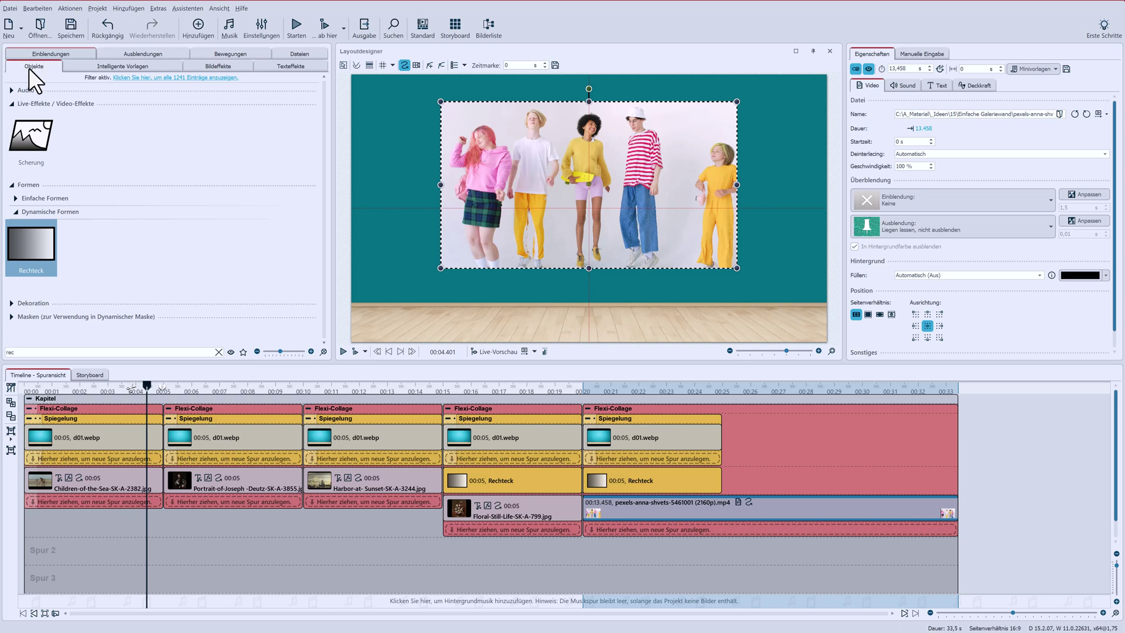
mouse_move(22, 238)
left_mouse_down()
mouse_move(631, 542)
mouse_move(609, 527)
mouse_move(633, 532)
left_mouse_up()
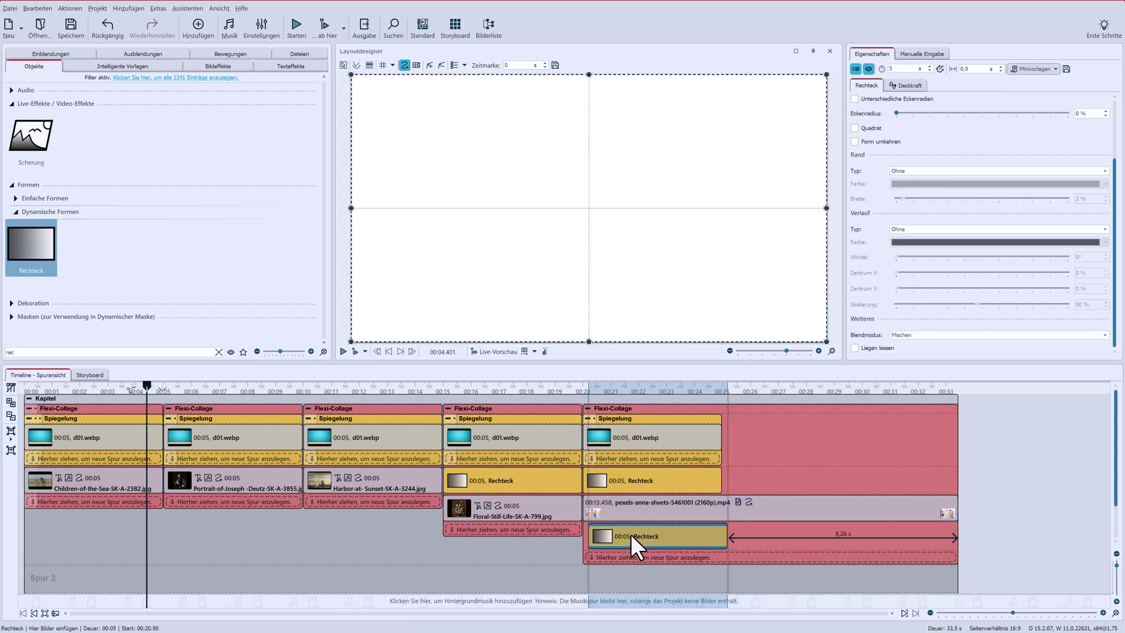
left_click(631, 507)
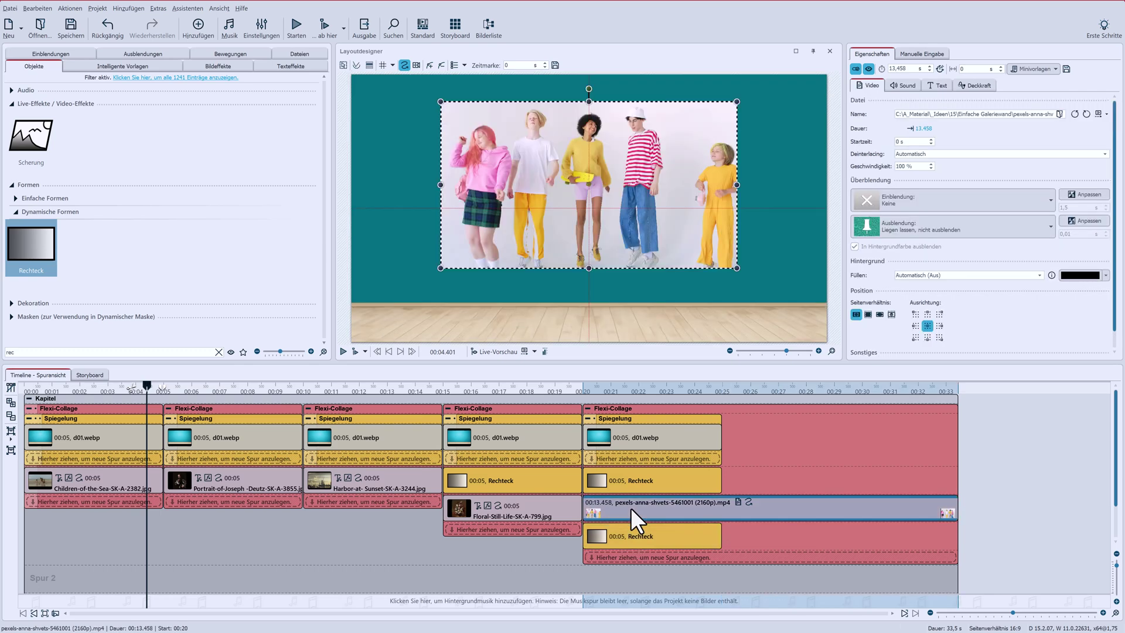
right_click(612, 220)
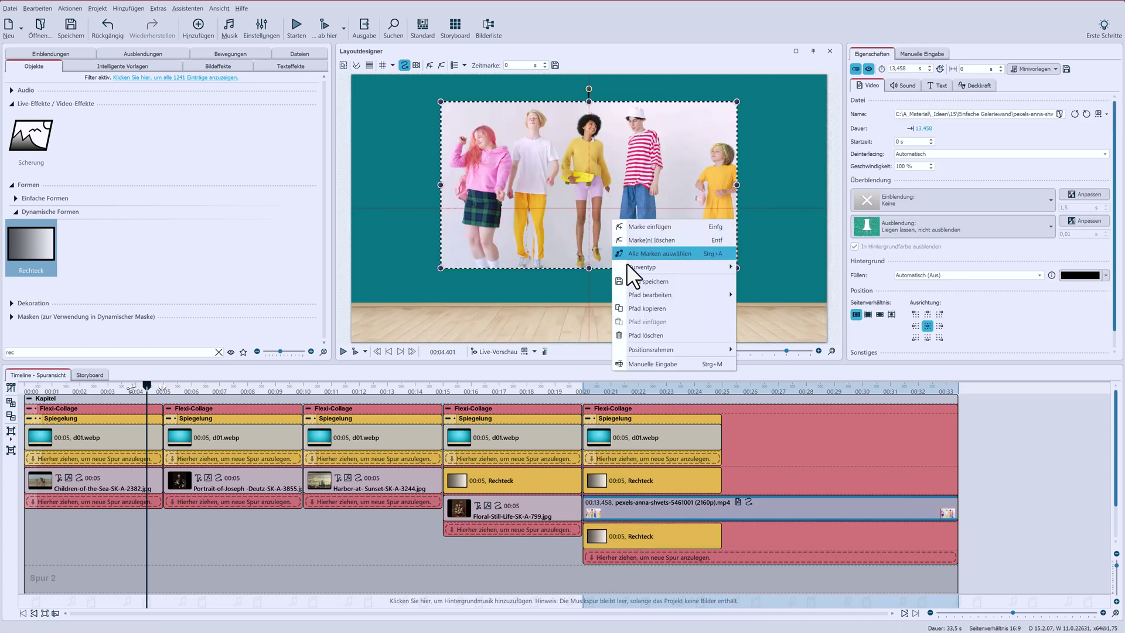
left_click(641, 303)
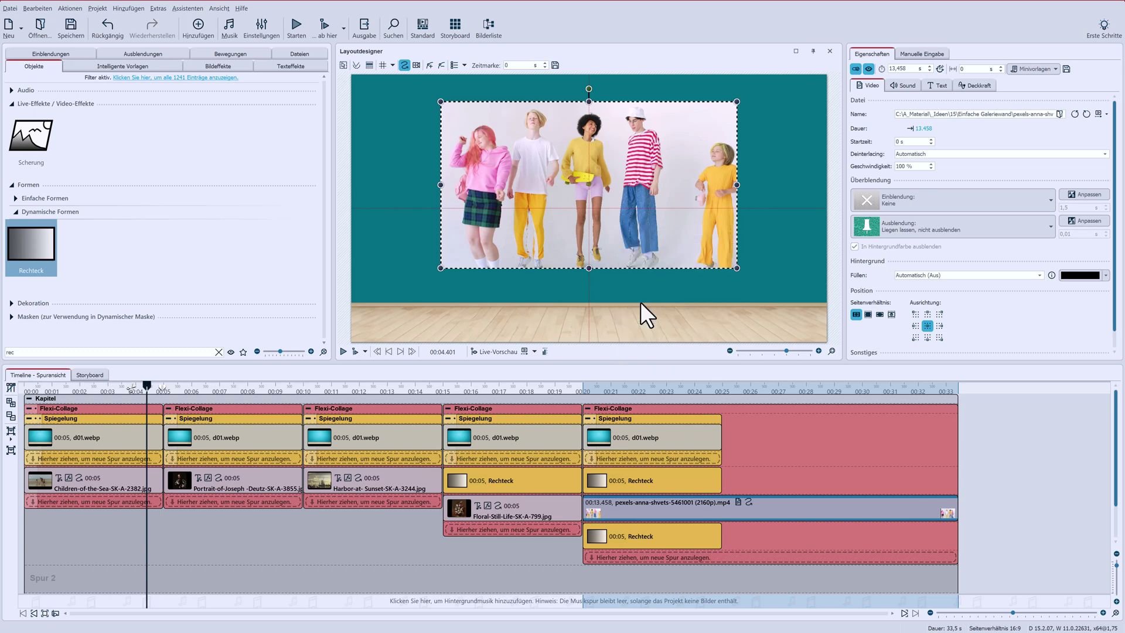
left_click(649, 537)
right_click(584, 206)
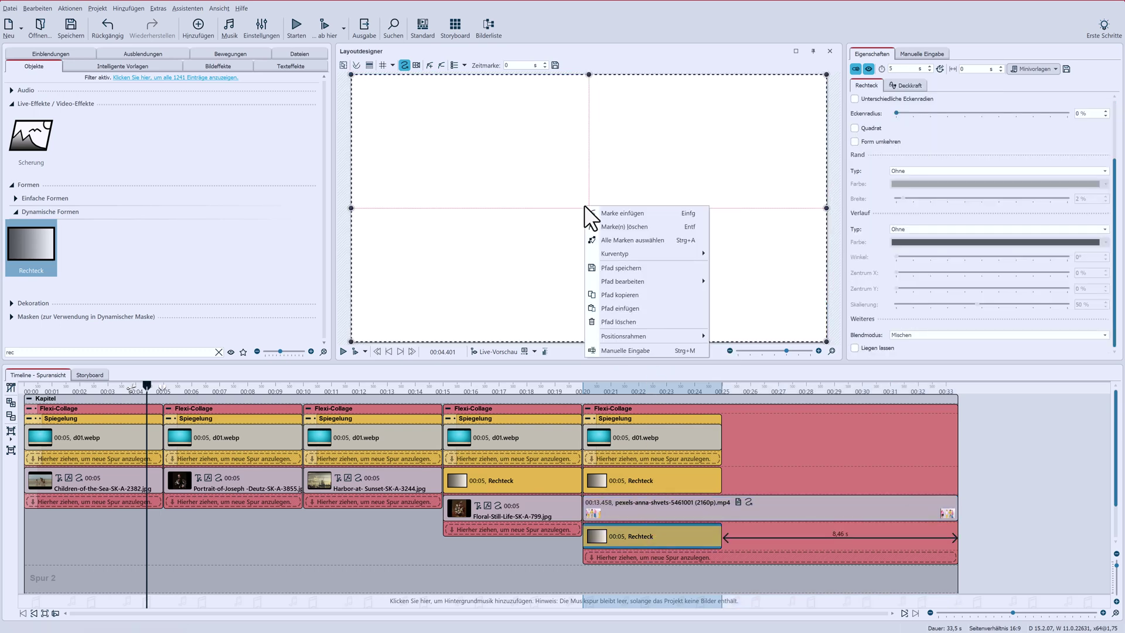
left_click(617, 309)
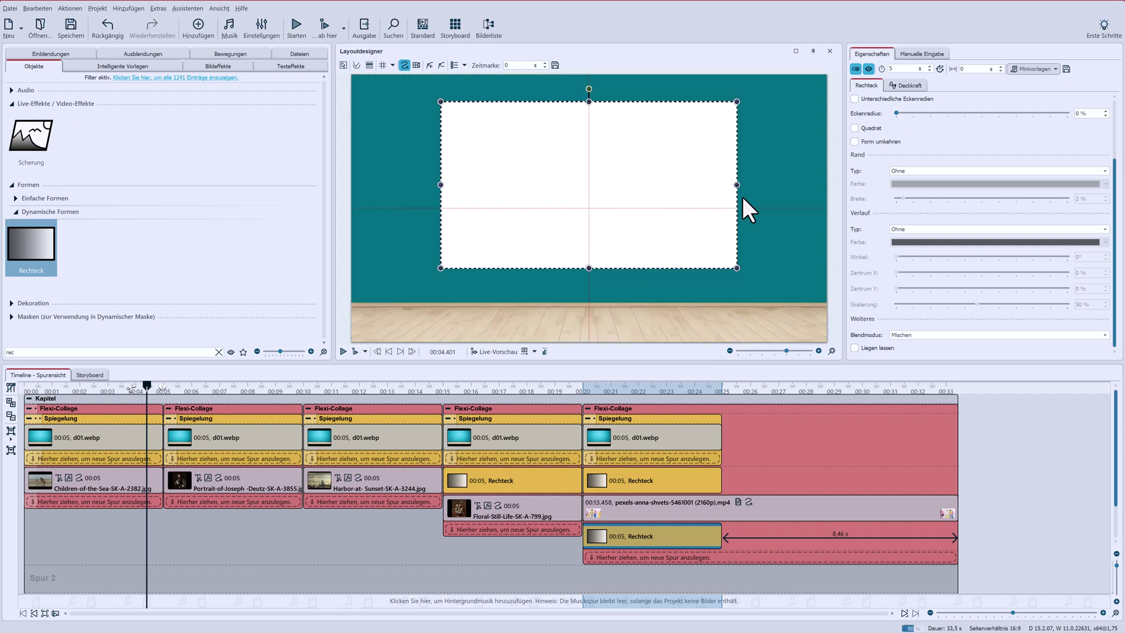
Give the video's rectangle an inner border (Innen) in the dark teal colour 002026FF.
left_click(915, 169)
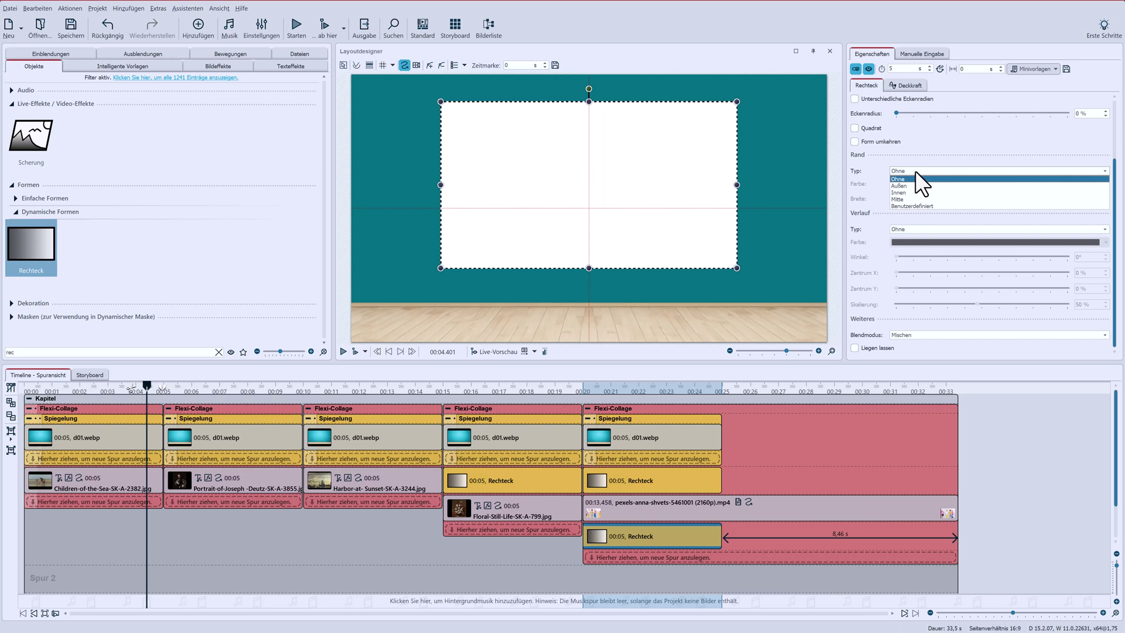
left_click(912, 192)
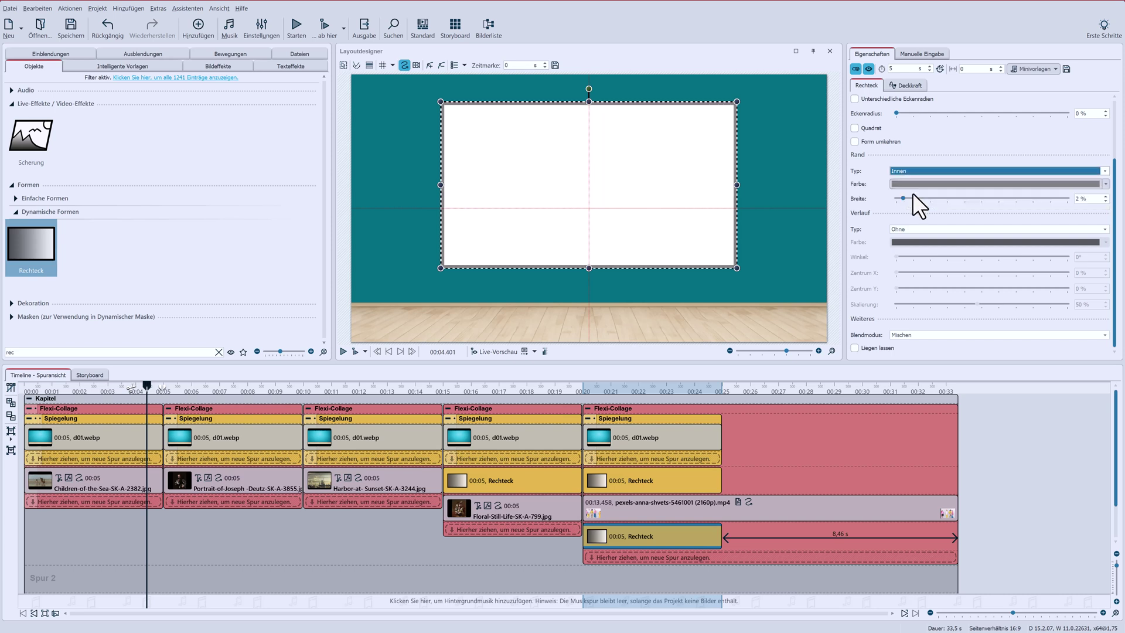
left_click(916, 182)
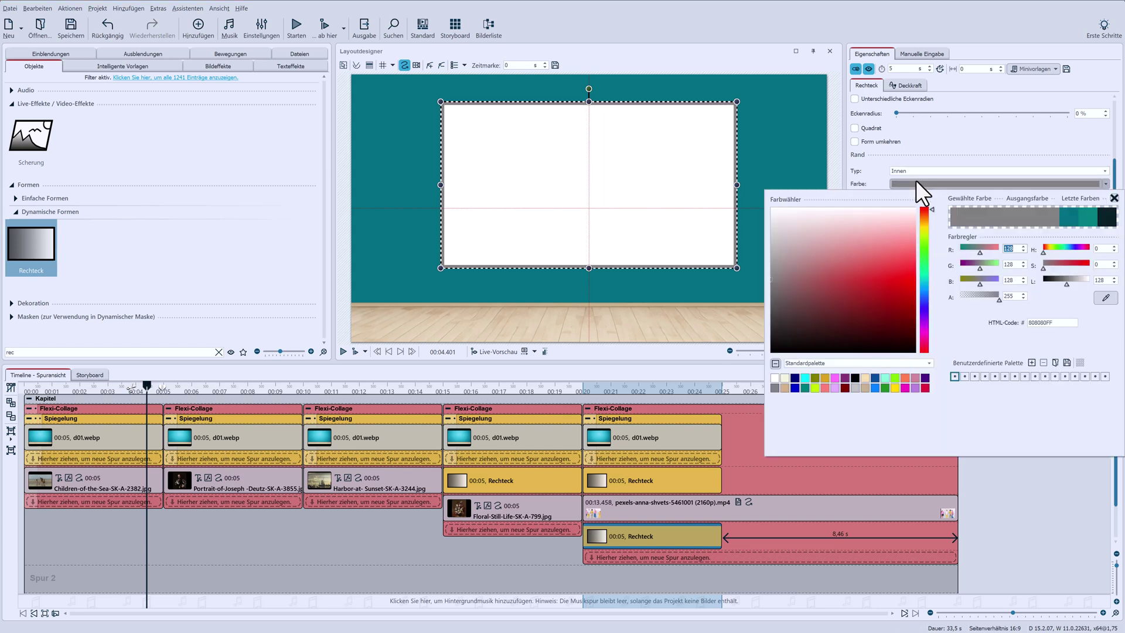
left_click(1066, 217)
left_click_drag(1055, 281, 1046, 283)
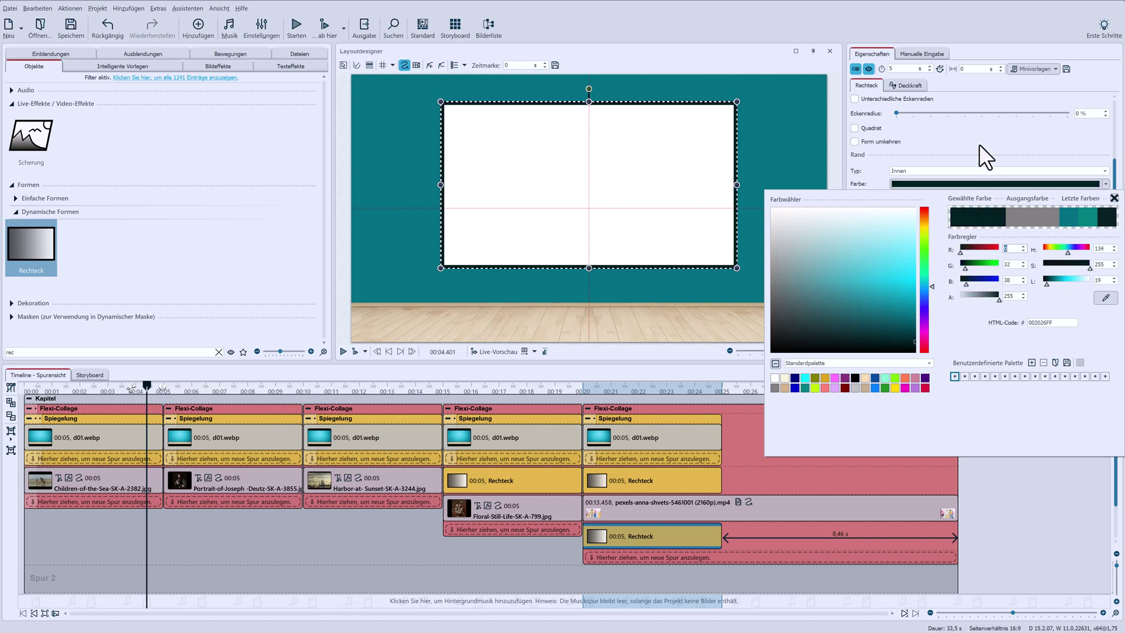
left_click(997, 147)
Make the rectangle's fill fully transparent with alpha 0 and extend its duration to the end of the video.
scroll(997, 146, "up", 2)
scroll(997, 147, "up", 3)
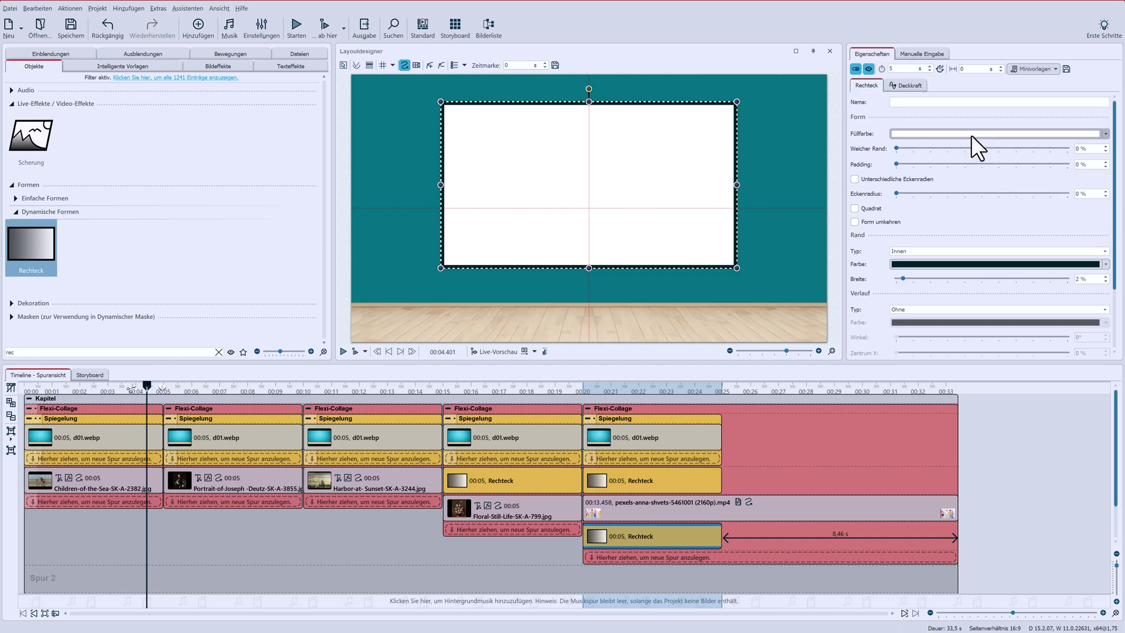
left_click(971, 135)
left_click_drag(998, 248, 953, 245)
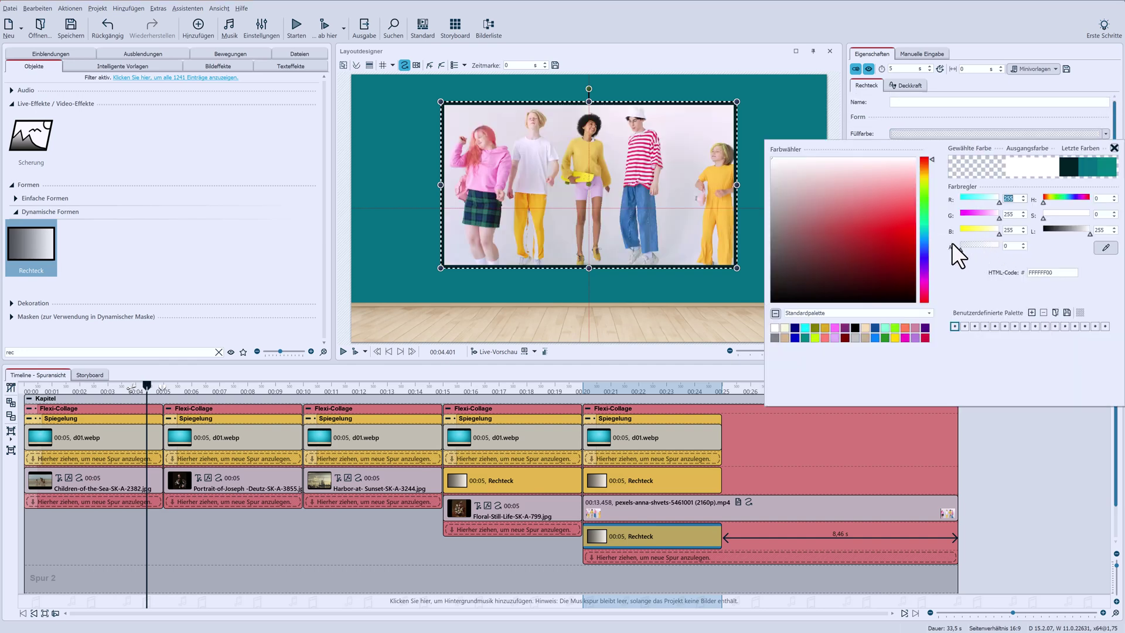
left_click(931, 114)
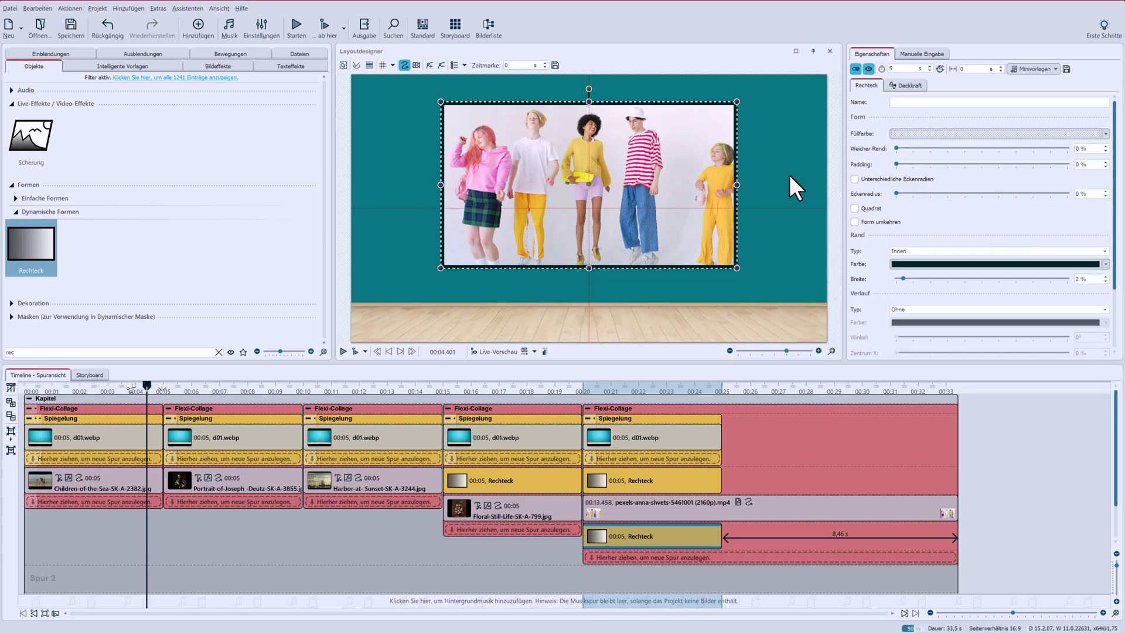
left_click_drag(722, 535, 956, 529)
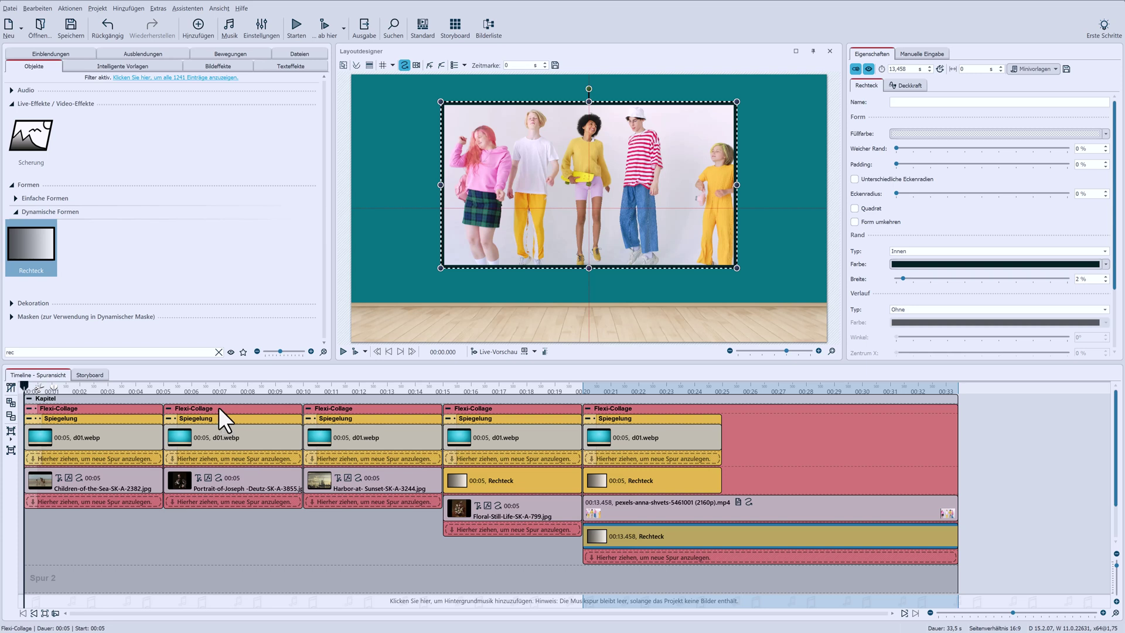
Add an aspect-locked camera pan to the second Flexi-Collage, with a 2 s mark framing the portrait and caption at about 78 % size.
left_click(219, 407)
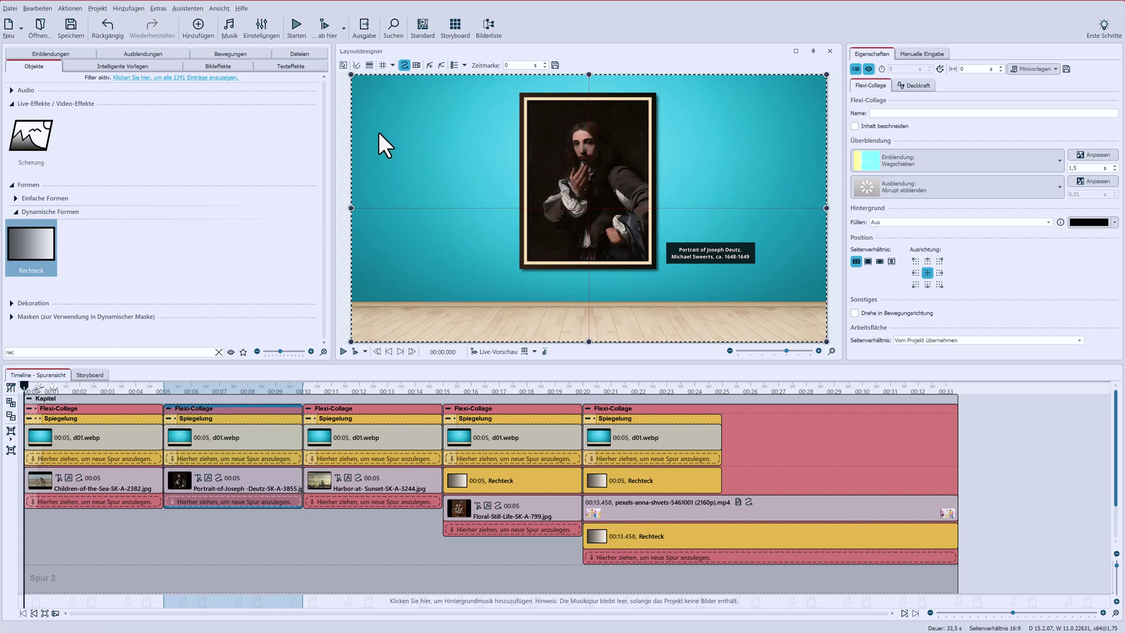
left_click(416, 65)
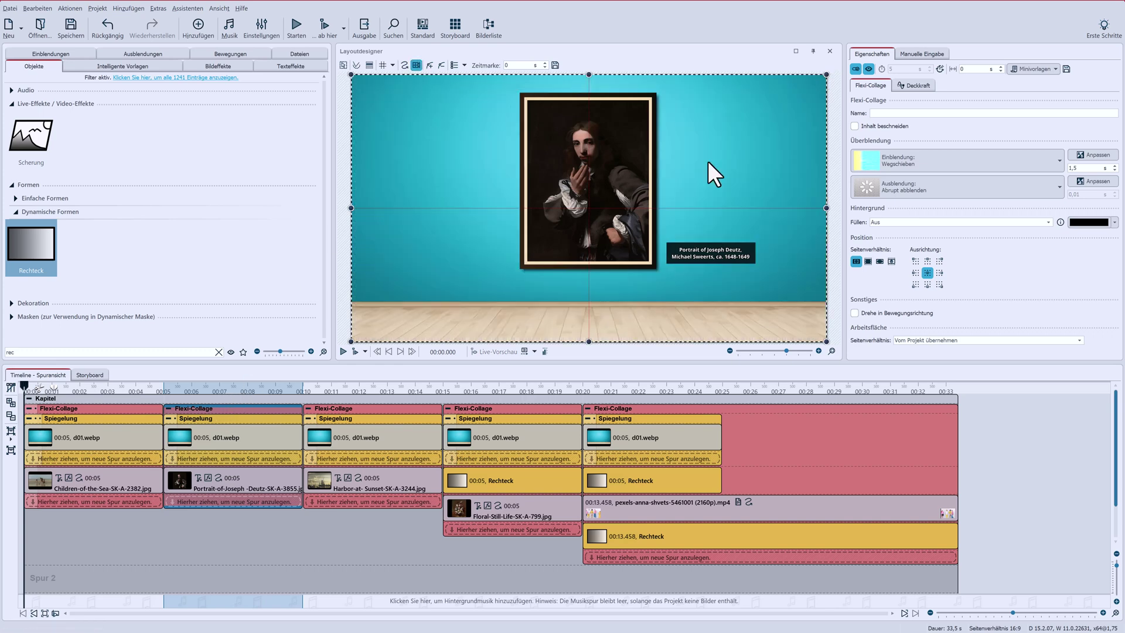
left_click(869, 261)
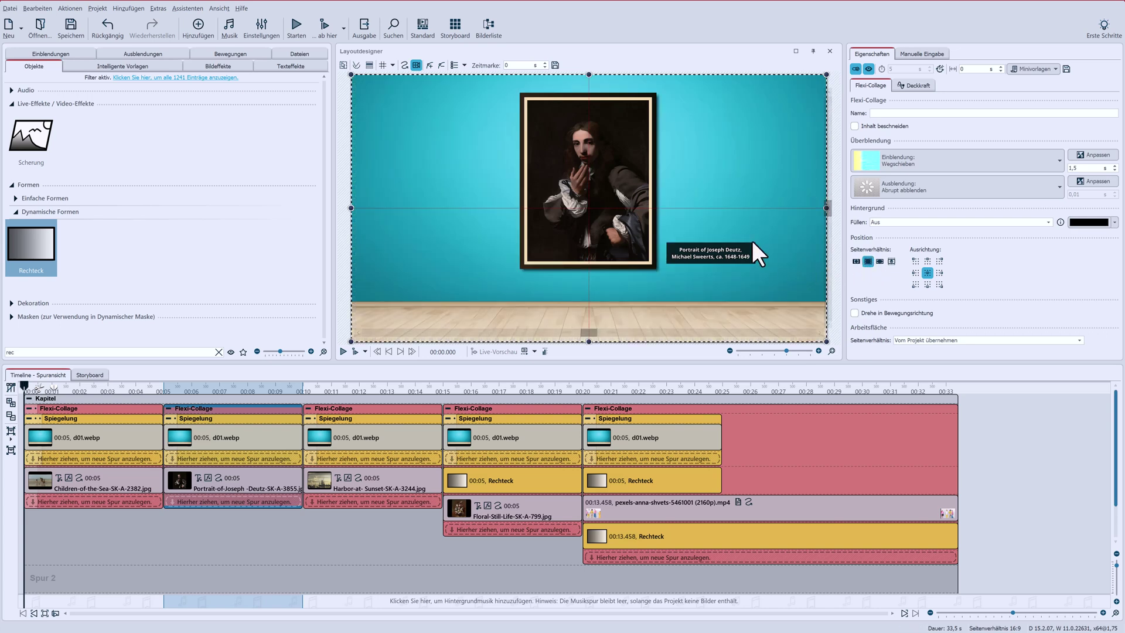
left_click(428, 66)
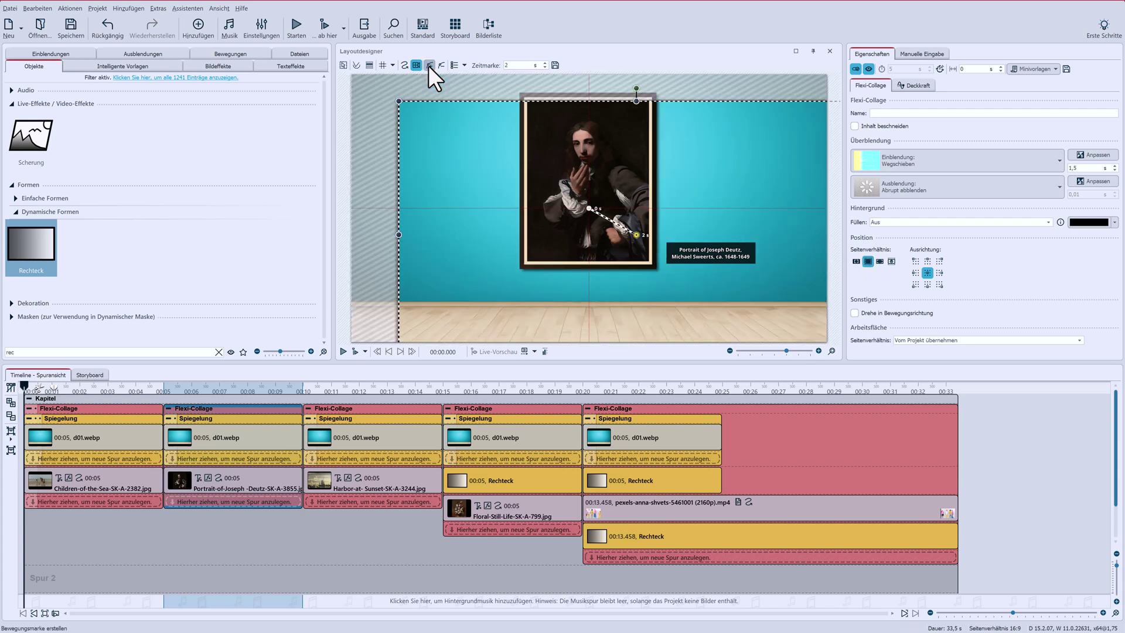
left_click_drag(399, 101, 480, 146)
key("ctrl+z")
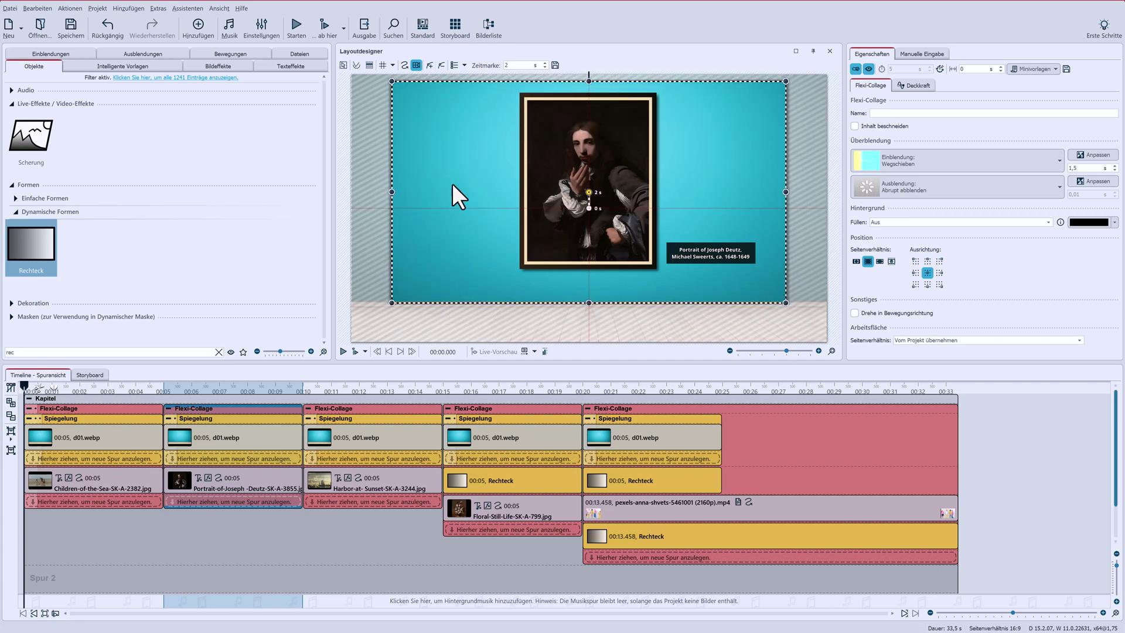
left_click_drag(786, 300, 772, 289)
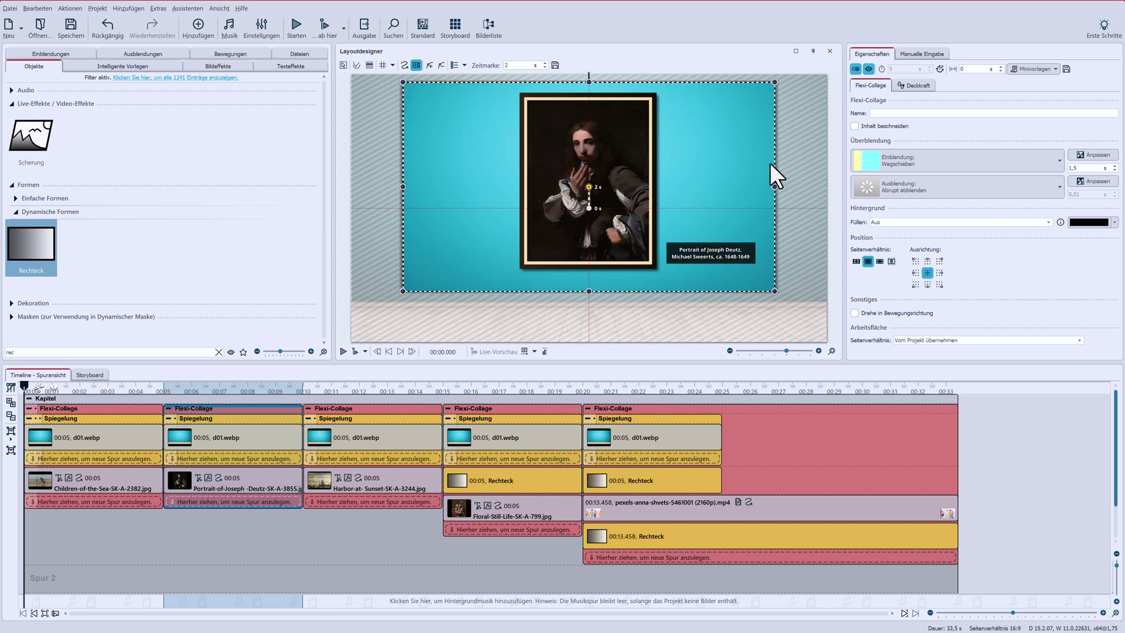
Switch the camera path's time stamps to Prozent der Objektdauer and set the second mark's Zeitmarke to 100 %.
left_click(913, 53)
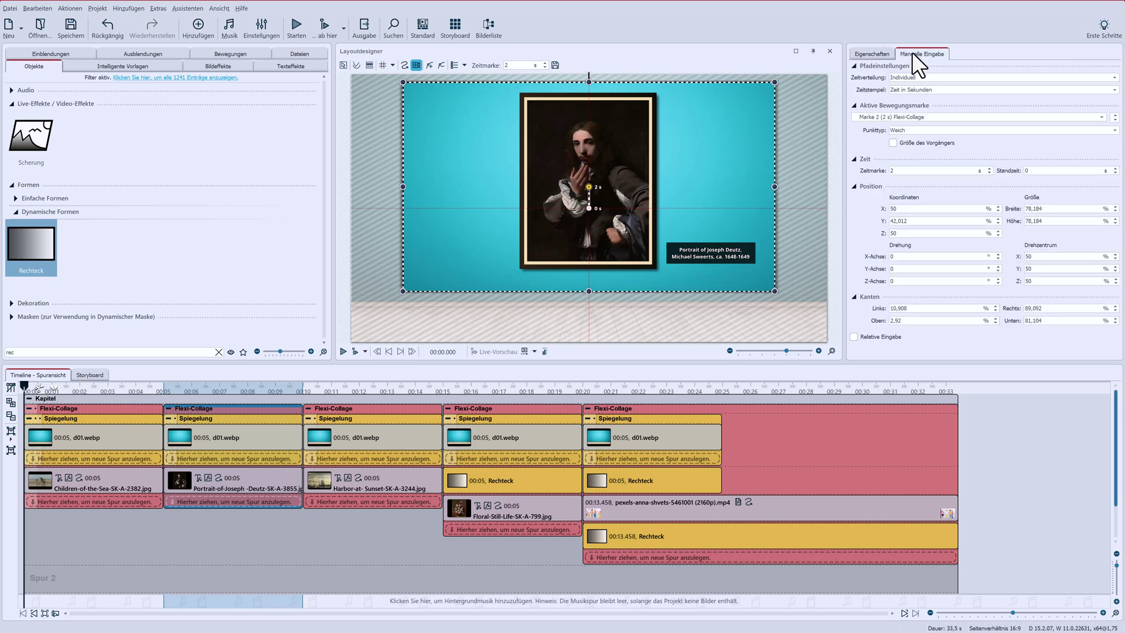
left_click(914, 90)
left_click(913, 102)
left_click(902, 171)
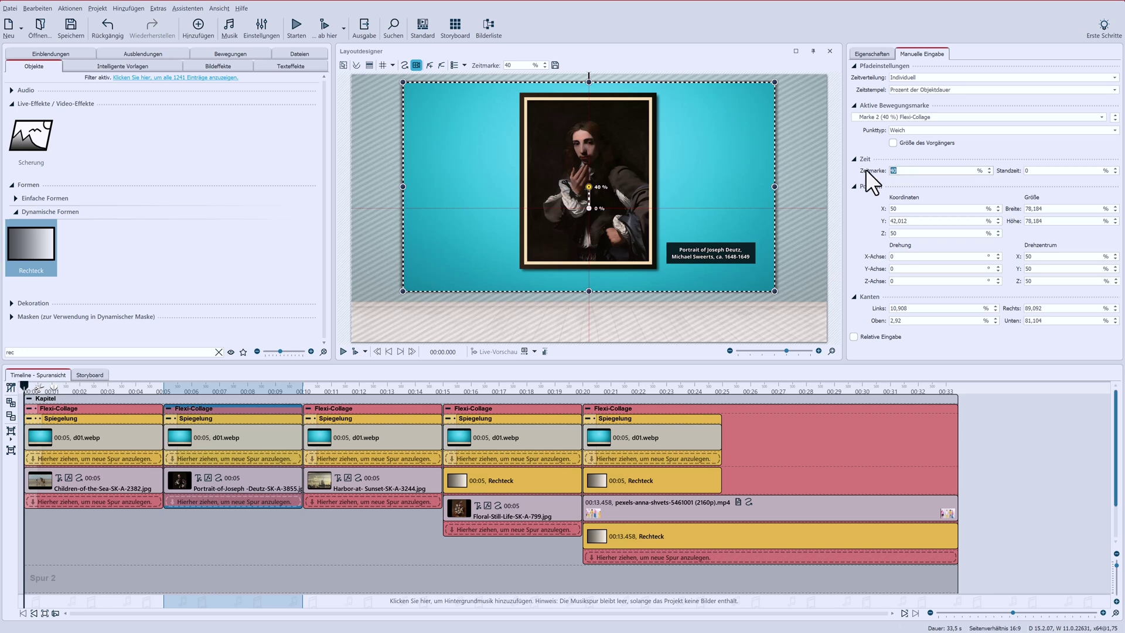
type("100")
key("Return")
Copy the second Flexi-Collage's camera path and paste it onto the third Flexi-Collage.
right_click(623, 174)
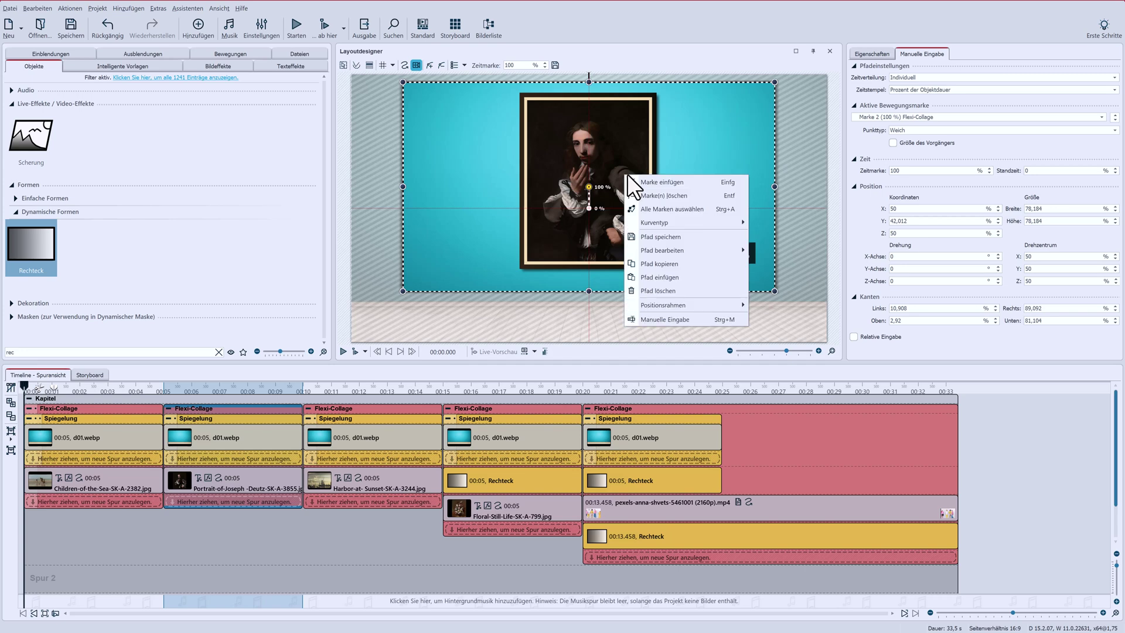
left_click(685, 263)
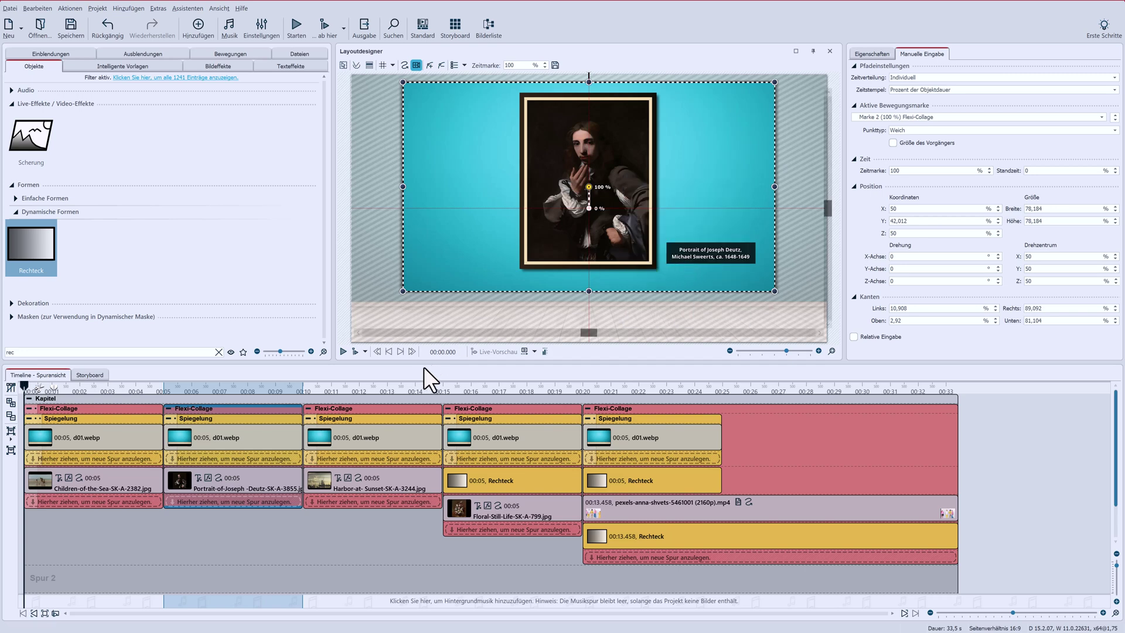
left_click(361, 410)
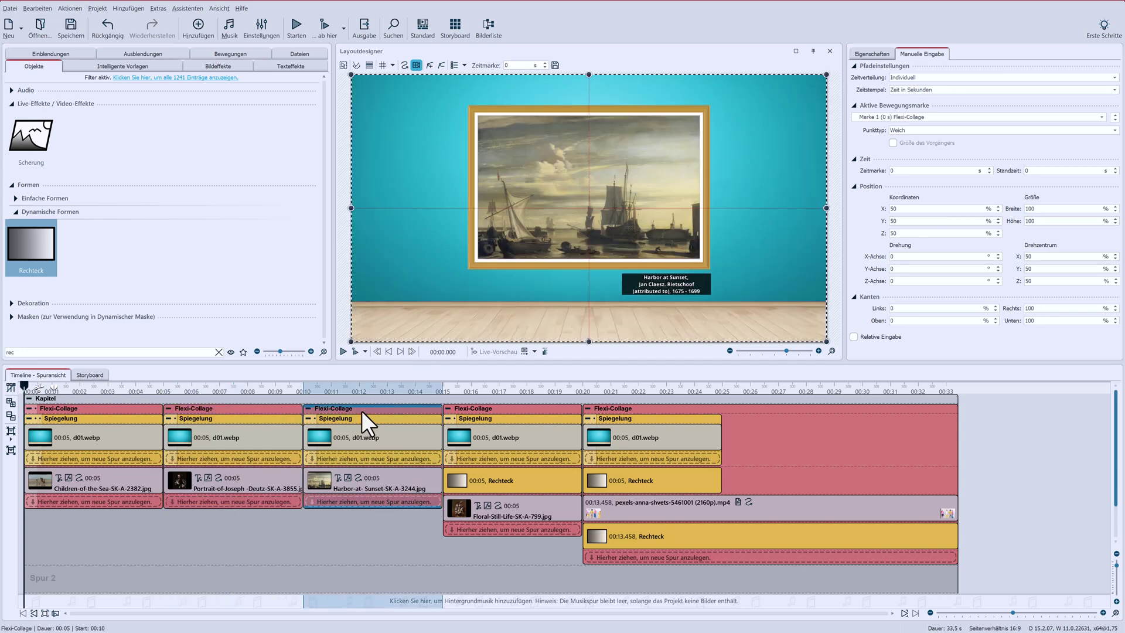
right_click(659, 218)
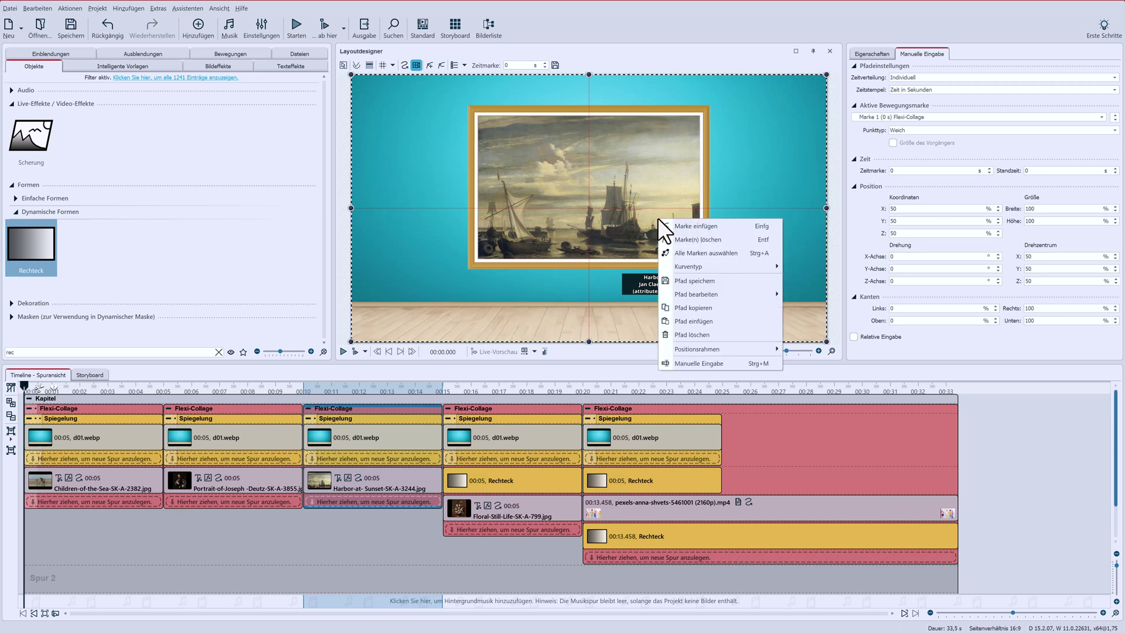
left_click(727, 321)
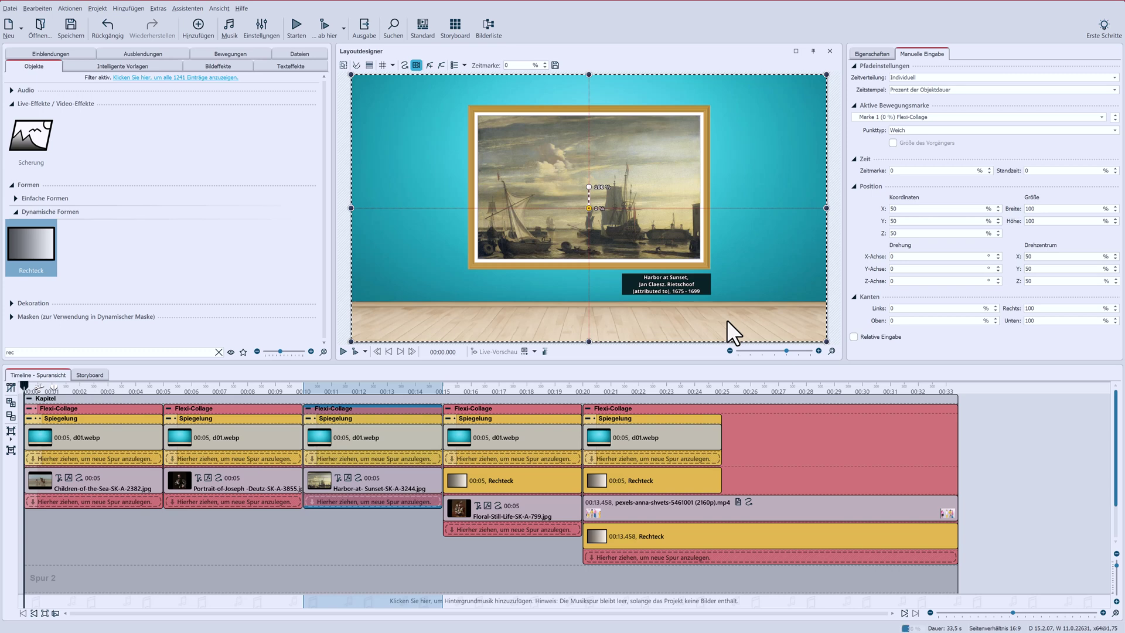
Check both marks of the third Flexi-Collage's camera path, reverse the path, and preview the show.
left_click(588, 186)
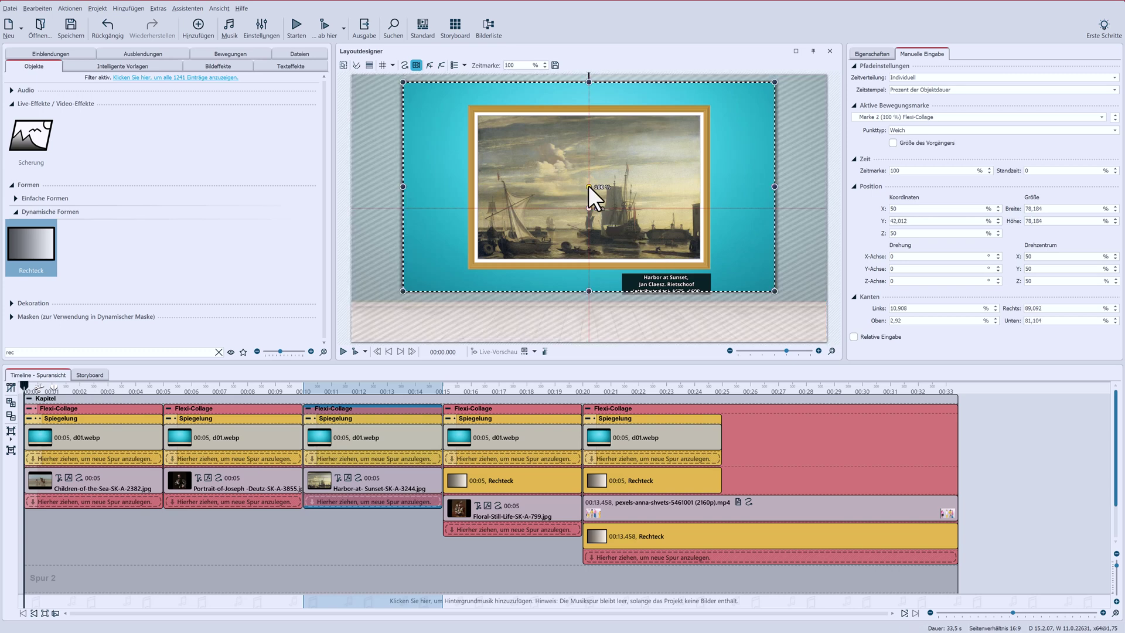
left_click(589, 208)
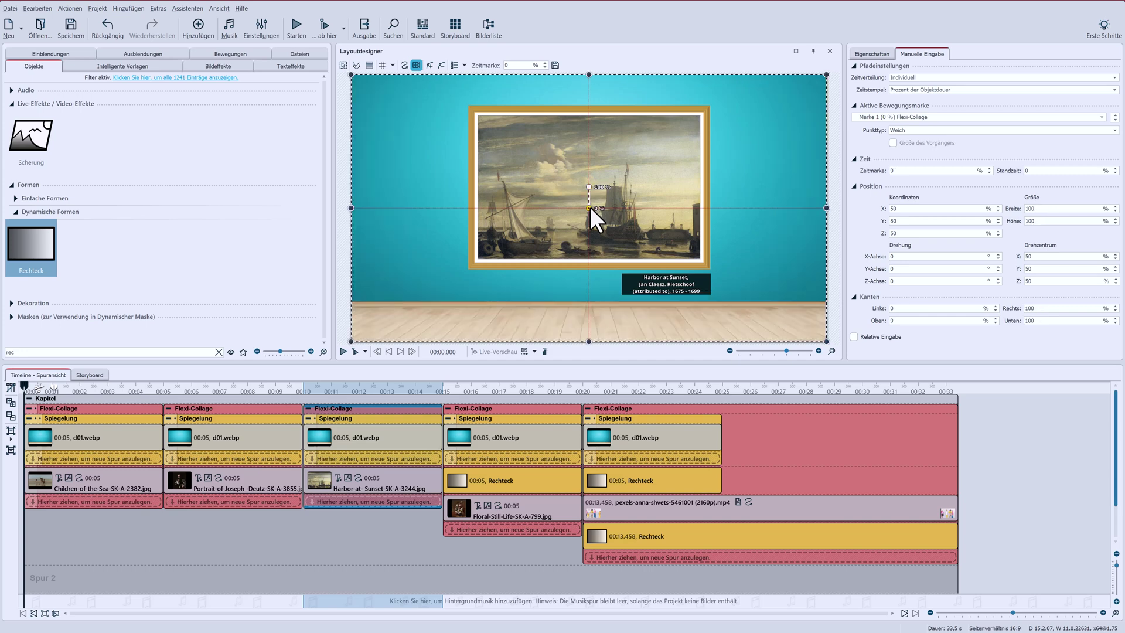
left_click(589, 185)
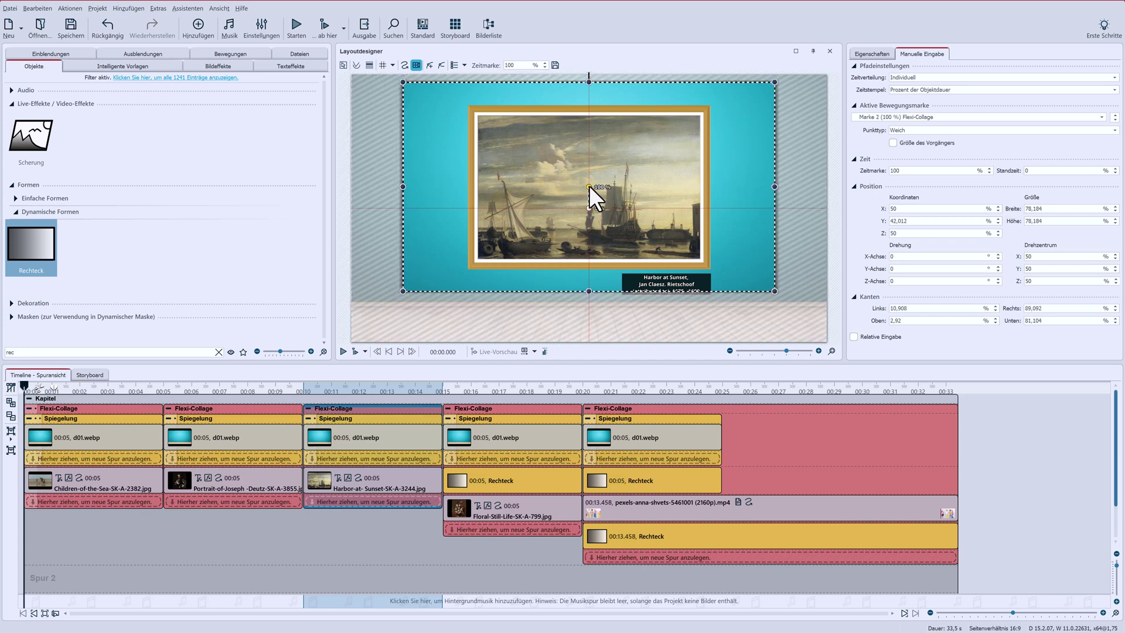
right_click(589, 185)
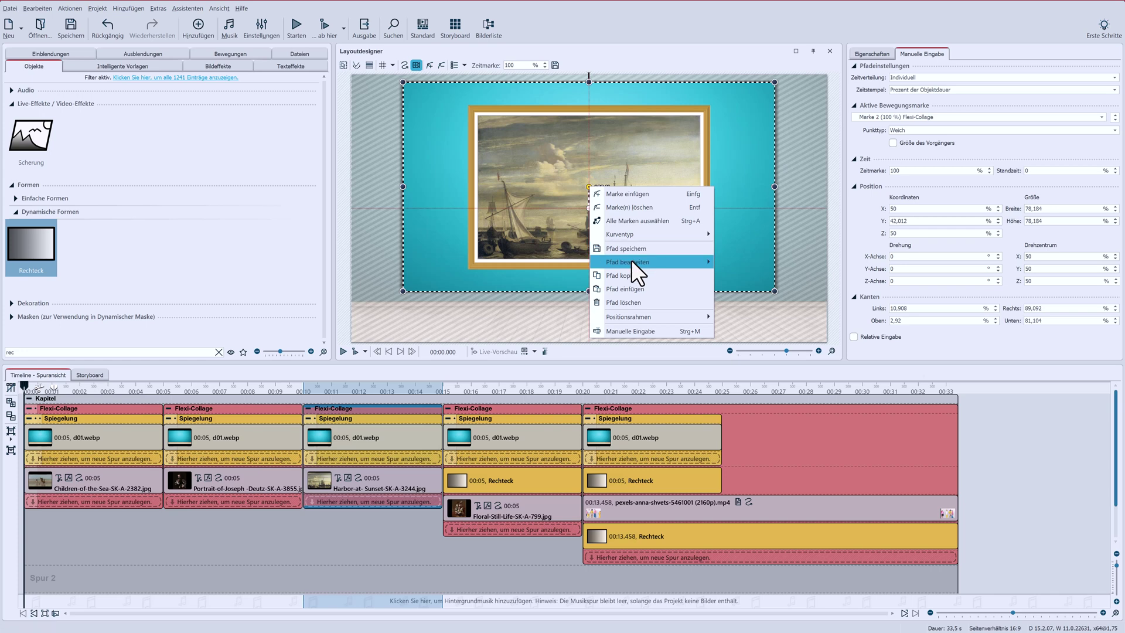
mouse_move(631, 260)
left_click(772, 290)
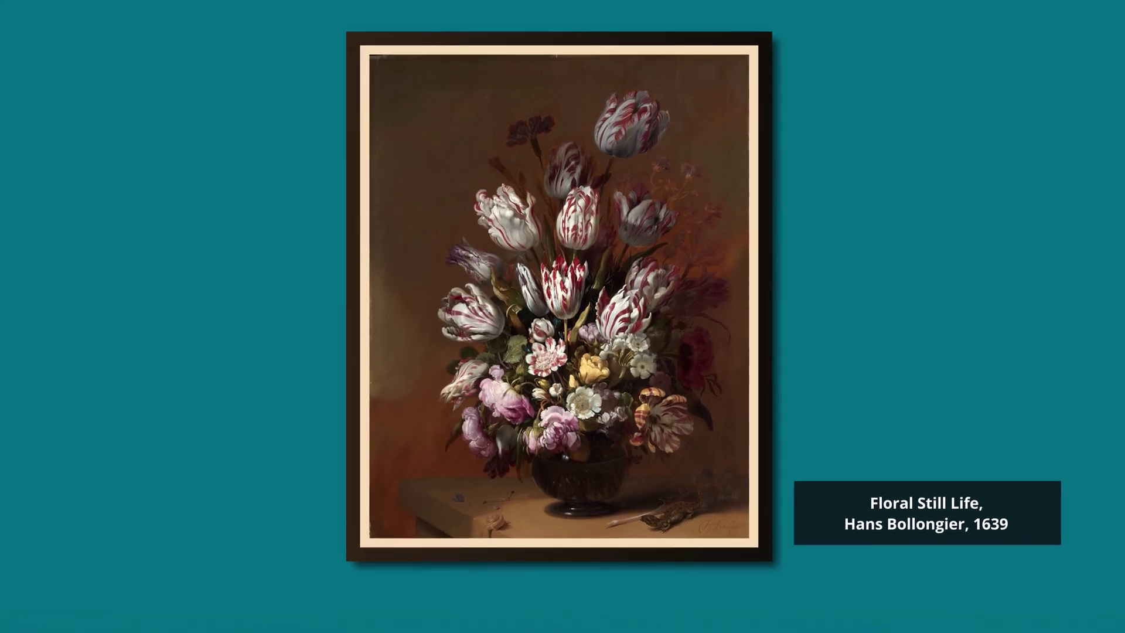
key("Escape")
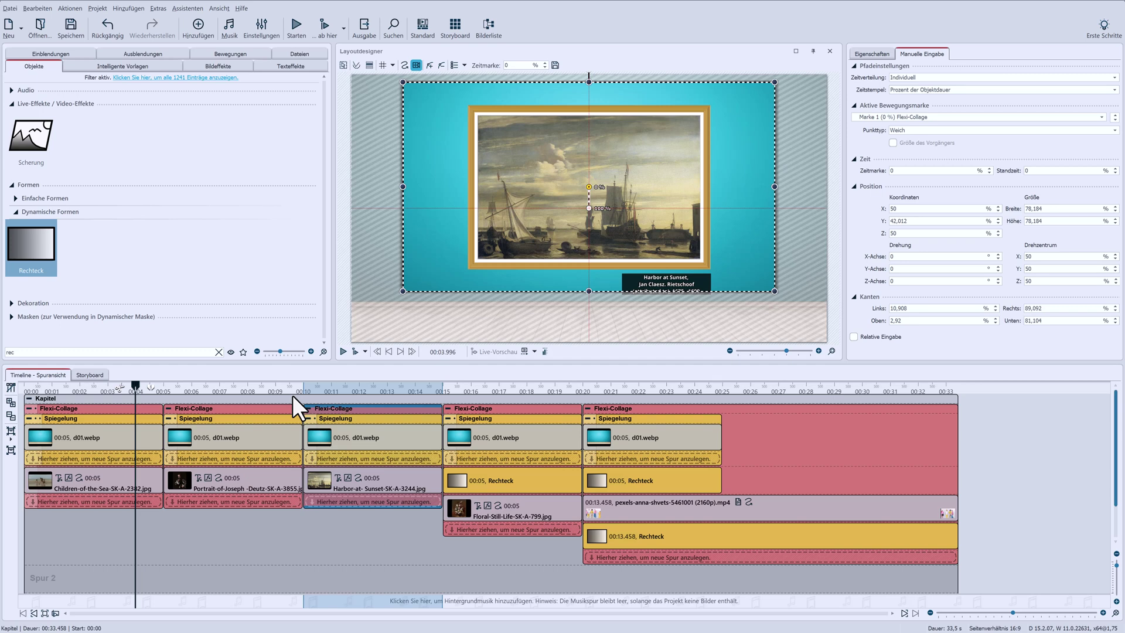
Duplicate the whole Kapitel, then delete the fourth and fifth Flexi-Collages from the original chapter.
left_click(27, 398)
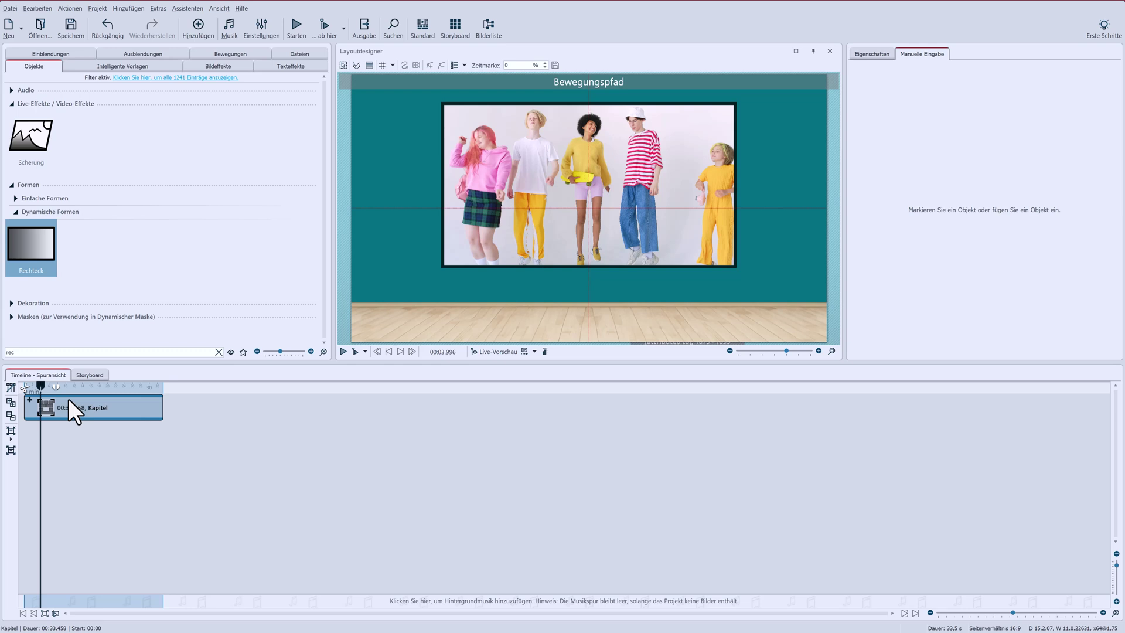
key("ctrl+v")
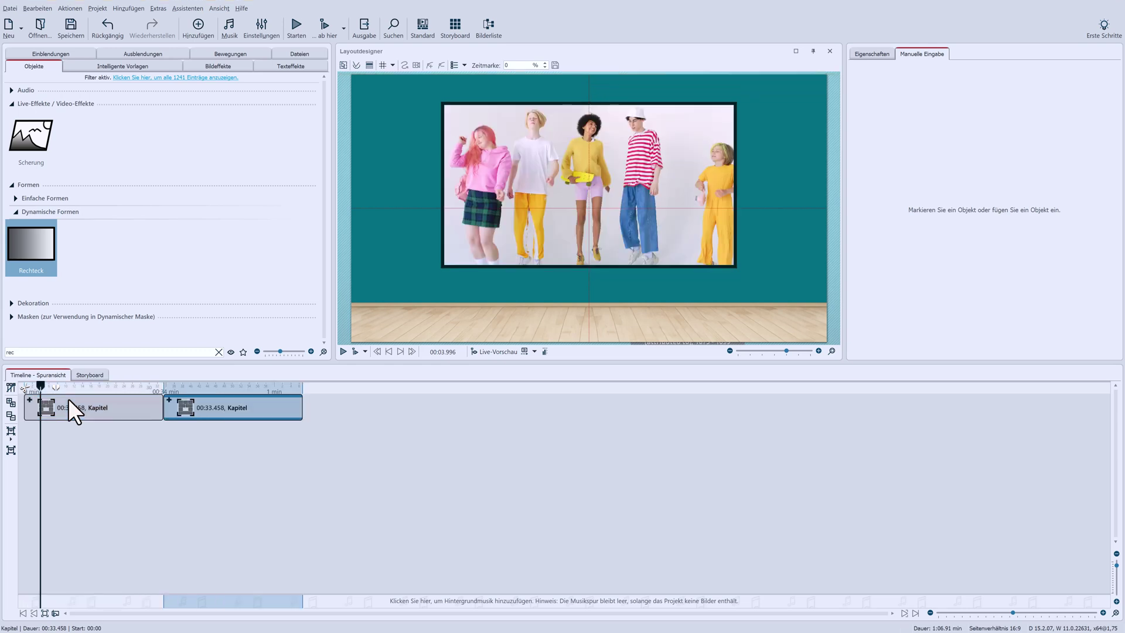
left_click(28, 399)
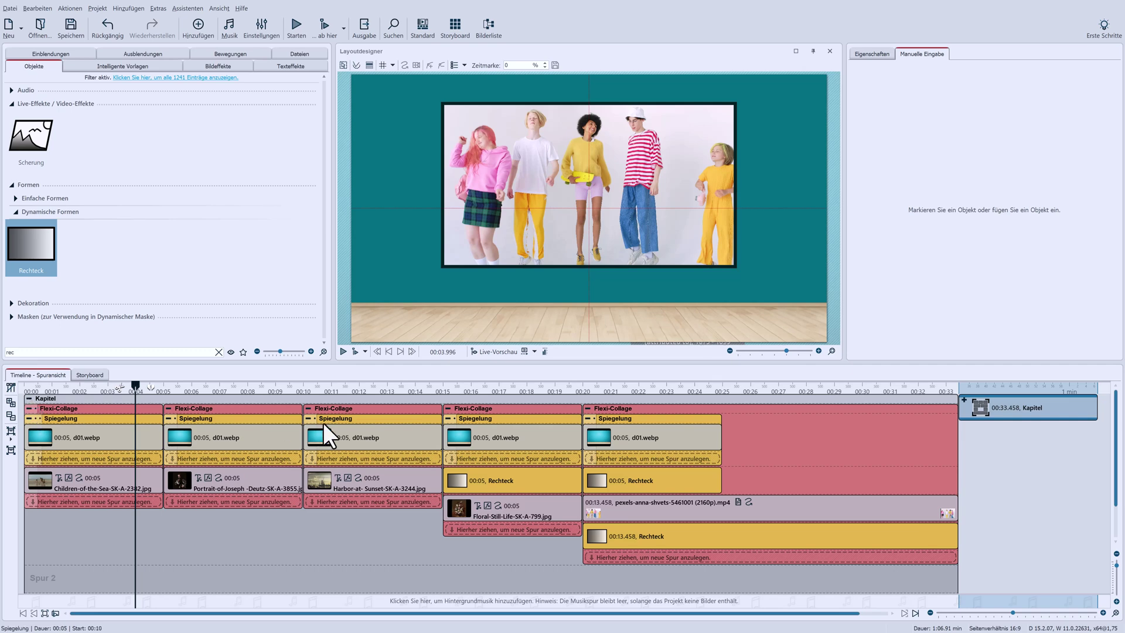
left_click(484, 406)
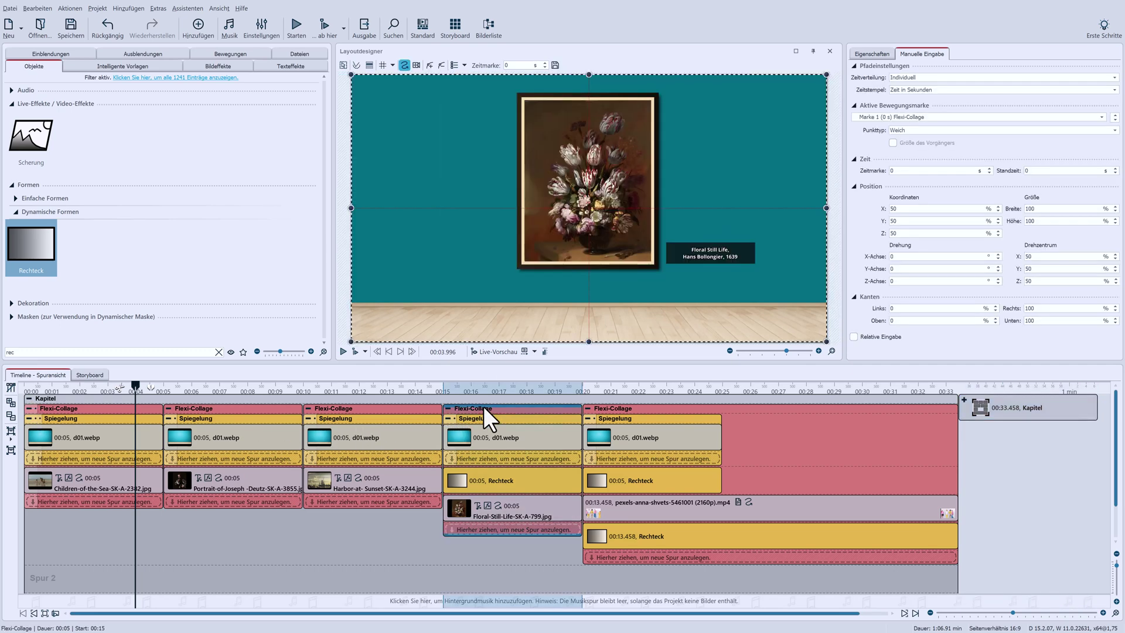
key("Delete")
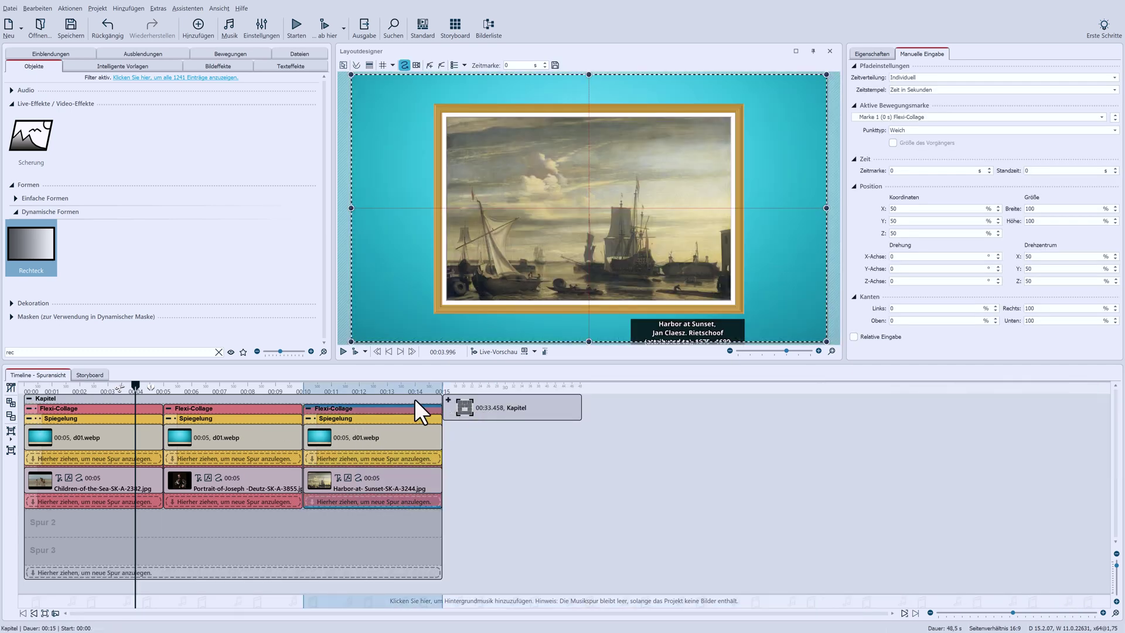
Set the Einblendung of all three Flexi-Collages in the first Kapitel to Keine.
left_click(96, 409)
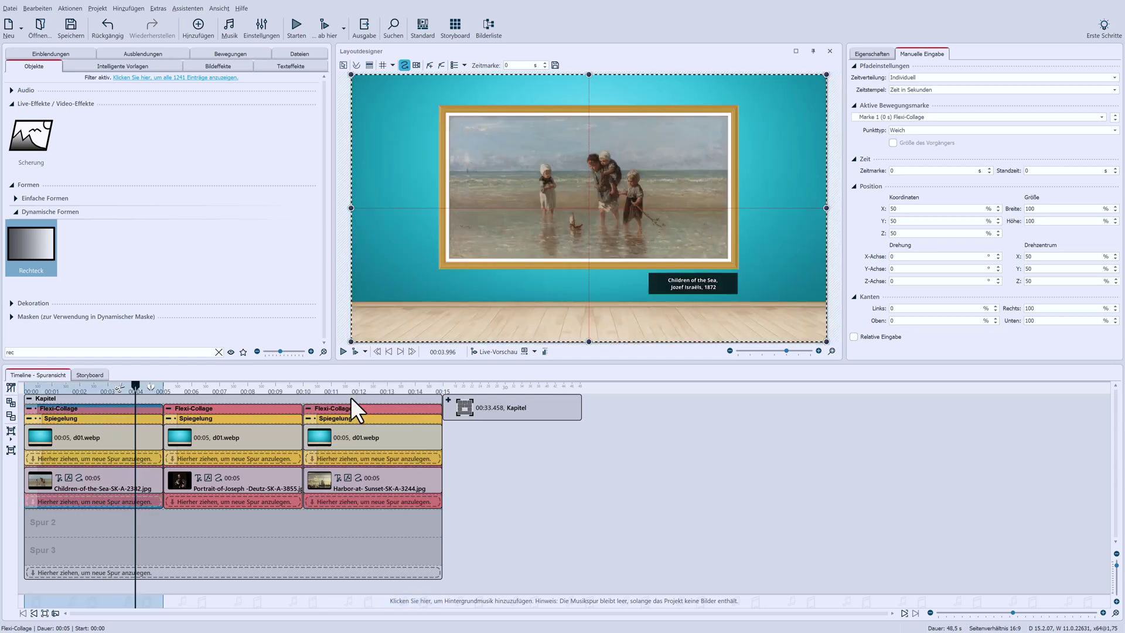
left_click(870, 51)
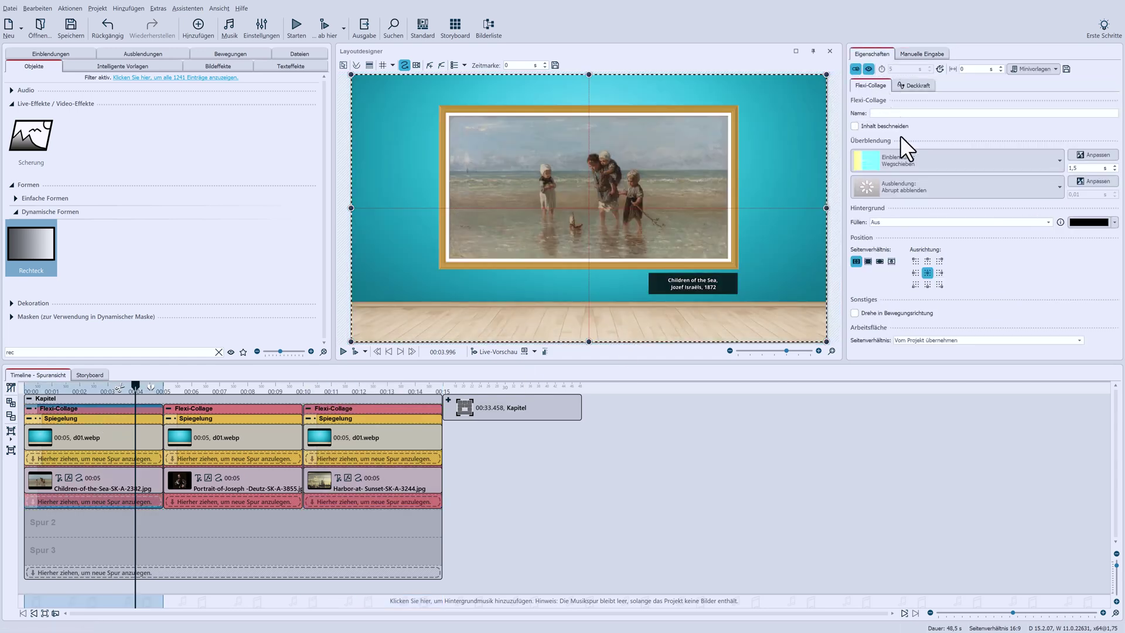
left_click(902, 168)
left_click_drag(1102, 222, 1106, 201)
left_click(275, 410)
left_click(941, 163)
left_click(340, 412)
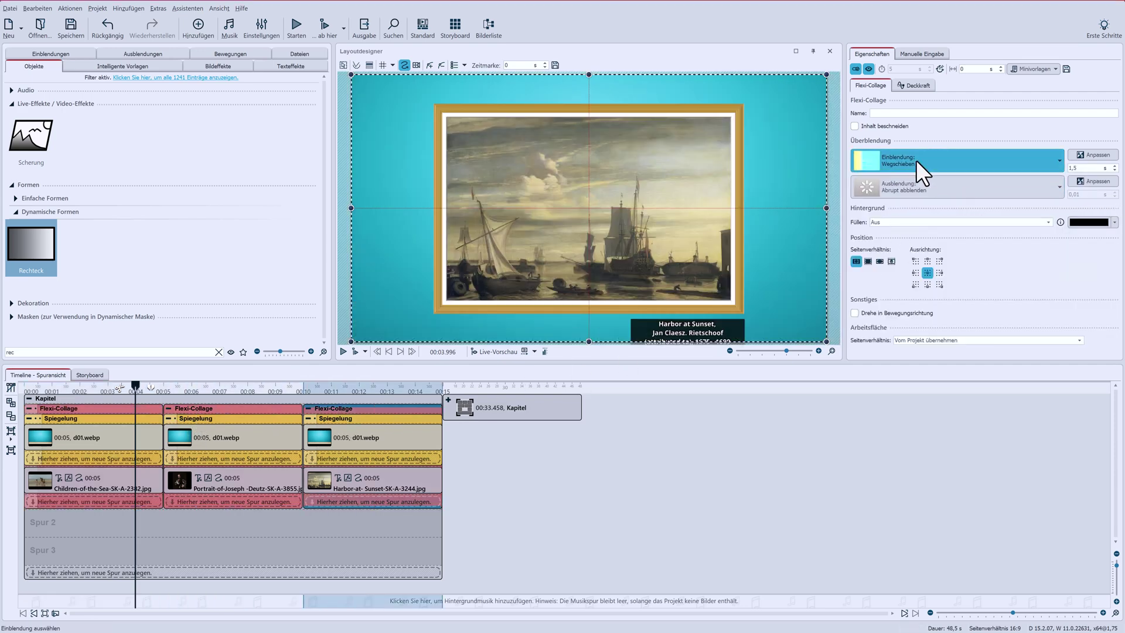
left_click(923, 166)
left_click_drag(1107, 241, 1105, 202)
left_click(872, 204)
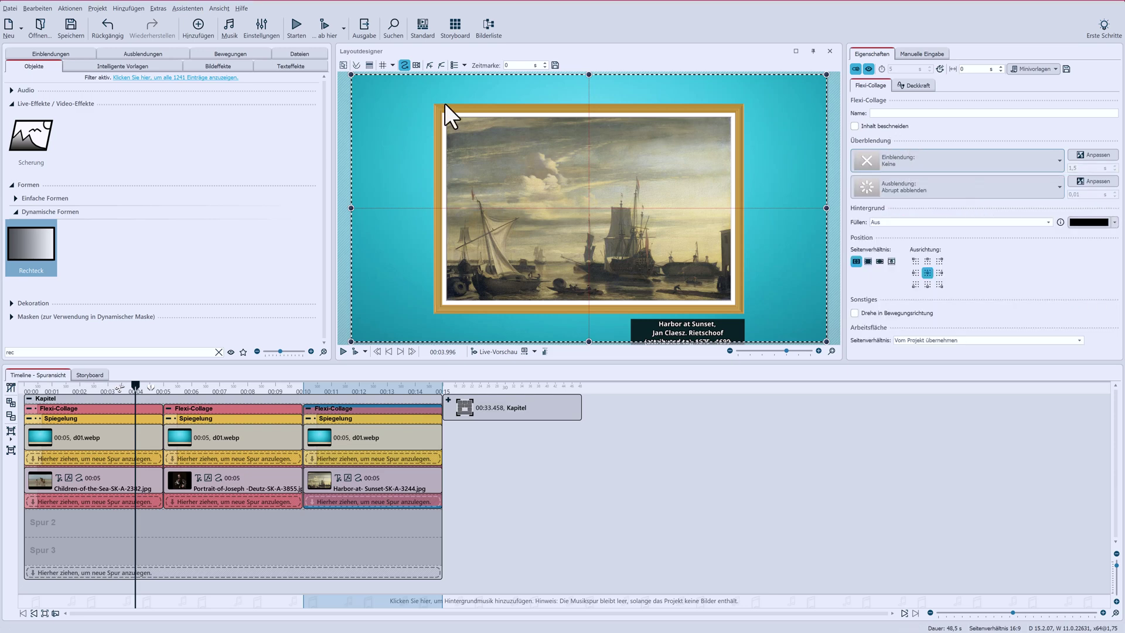
Remove the additional Zoom & Kameraschwenk marks from the third and second Flexi-Collages so neither has a camera movement.
left_click(417, 62)
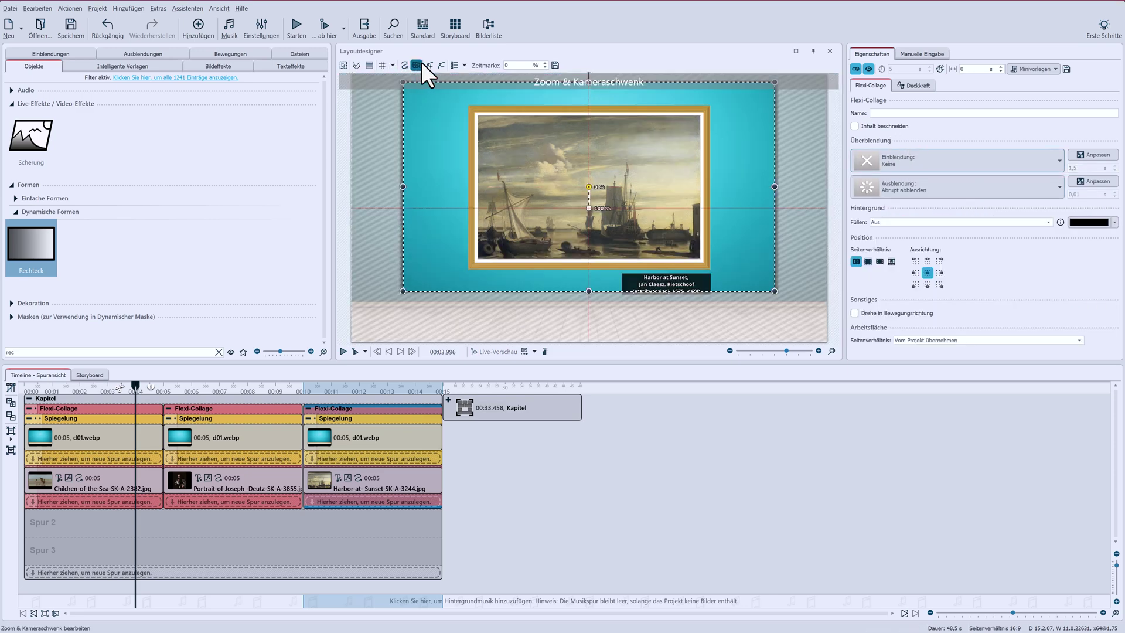
left_click(444, 65)
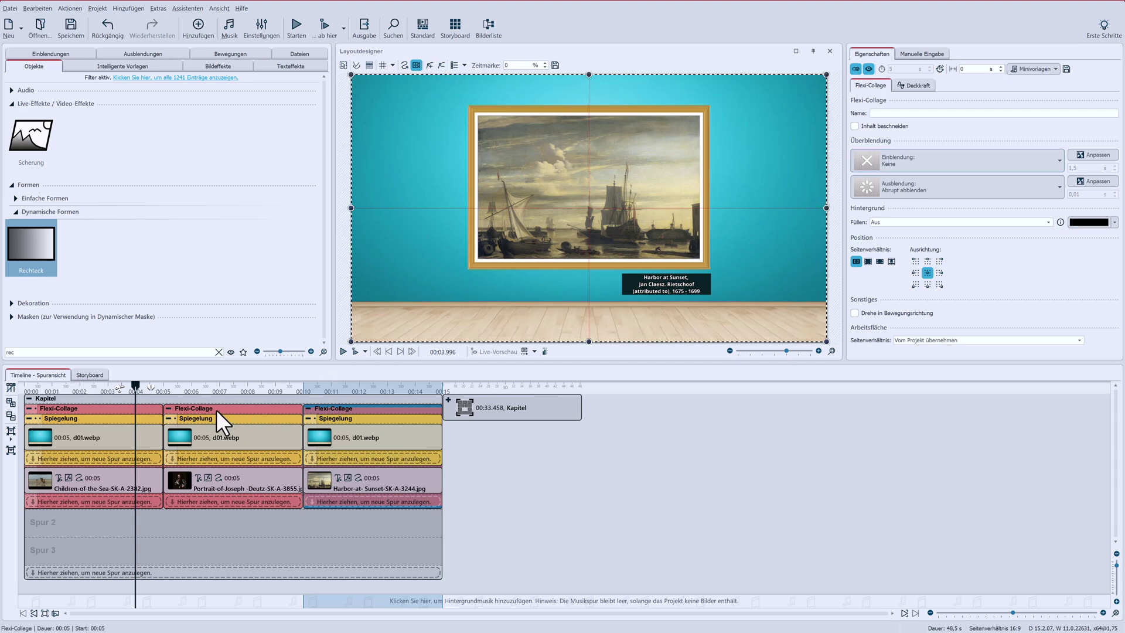
left_click(216, 409)
left_click(443, 66)
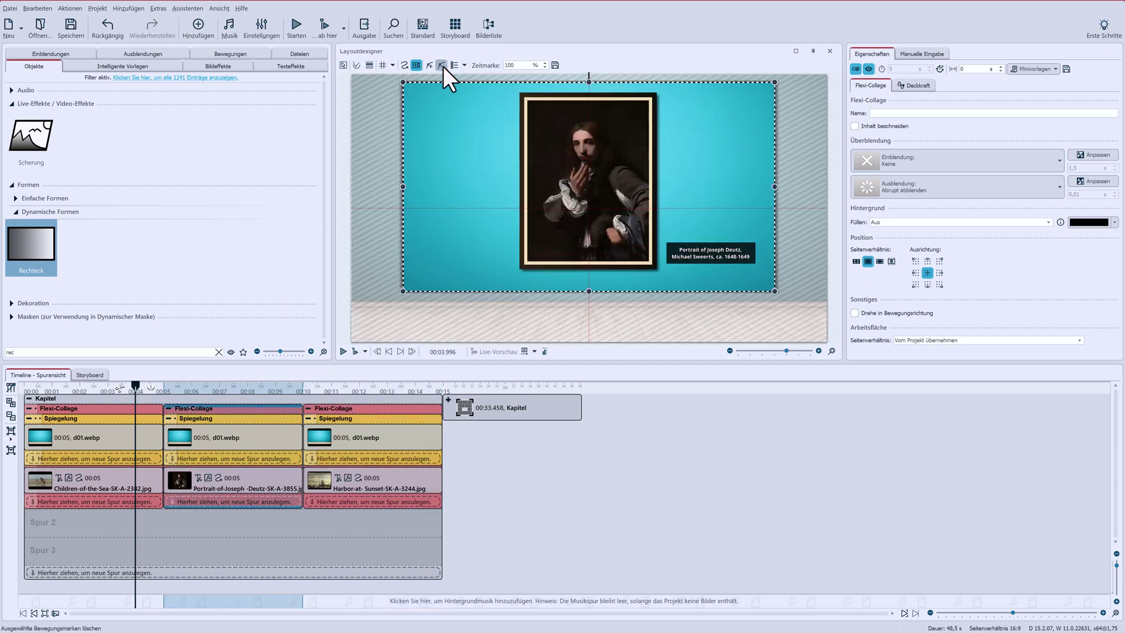
left_click(443, 65)
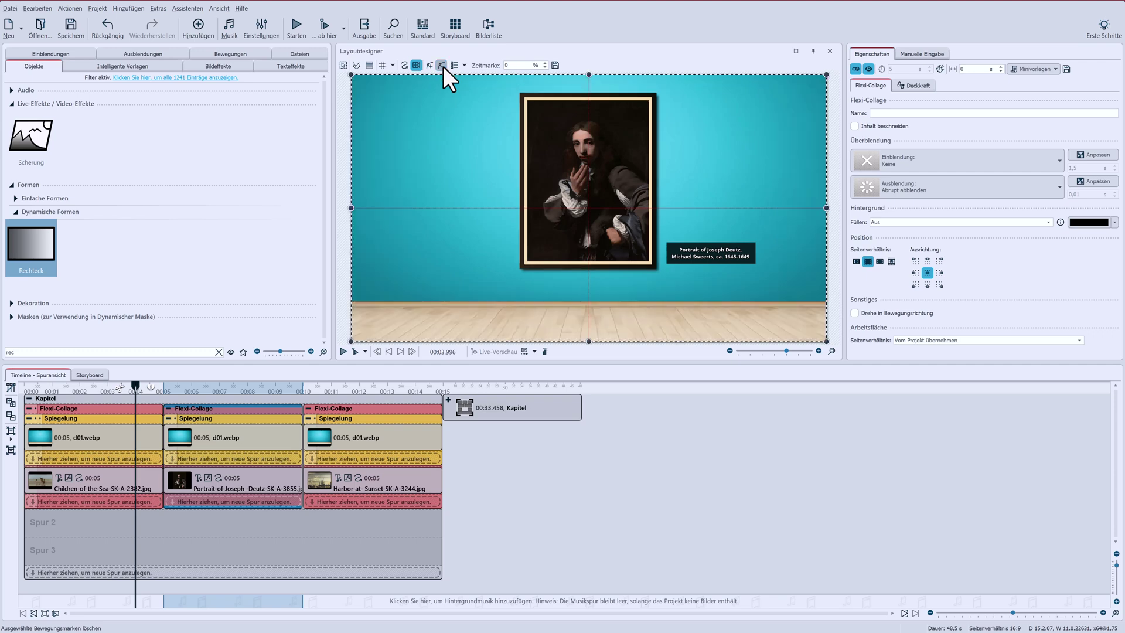
Turn the first Flexi-Collage into a side wall with a Y-Achse rotation of 90° and an X position of 0 %.
left_click(106, 409)
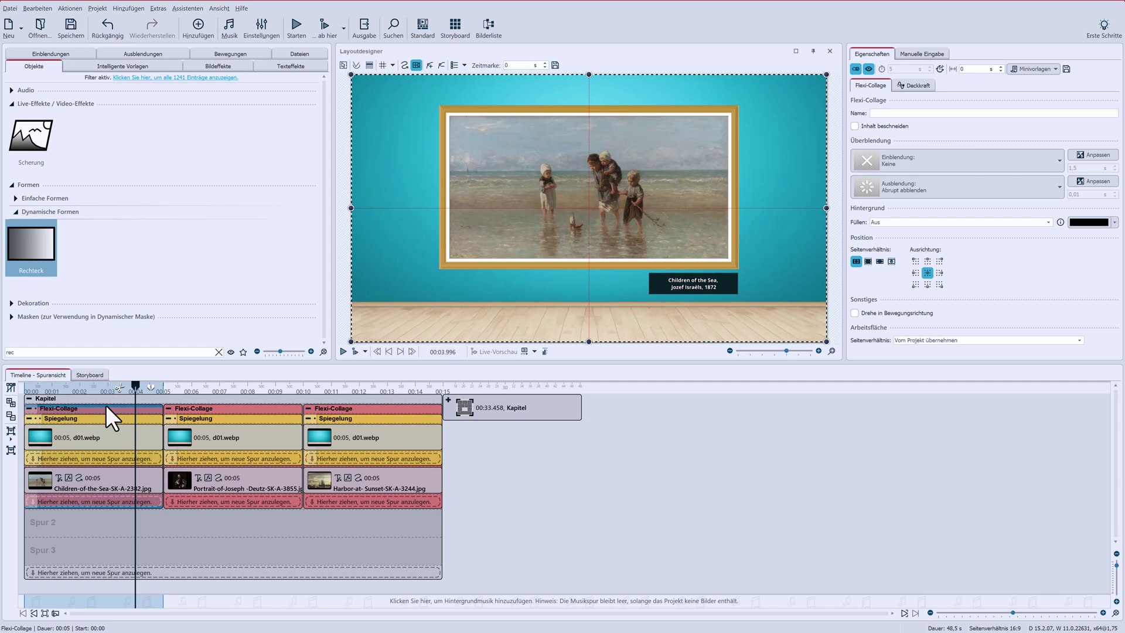
left_click(916, 53)
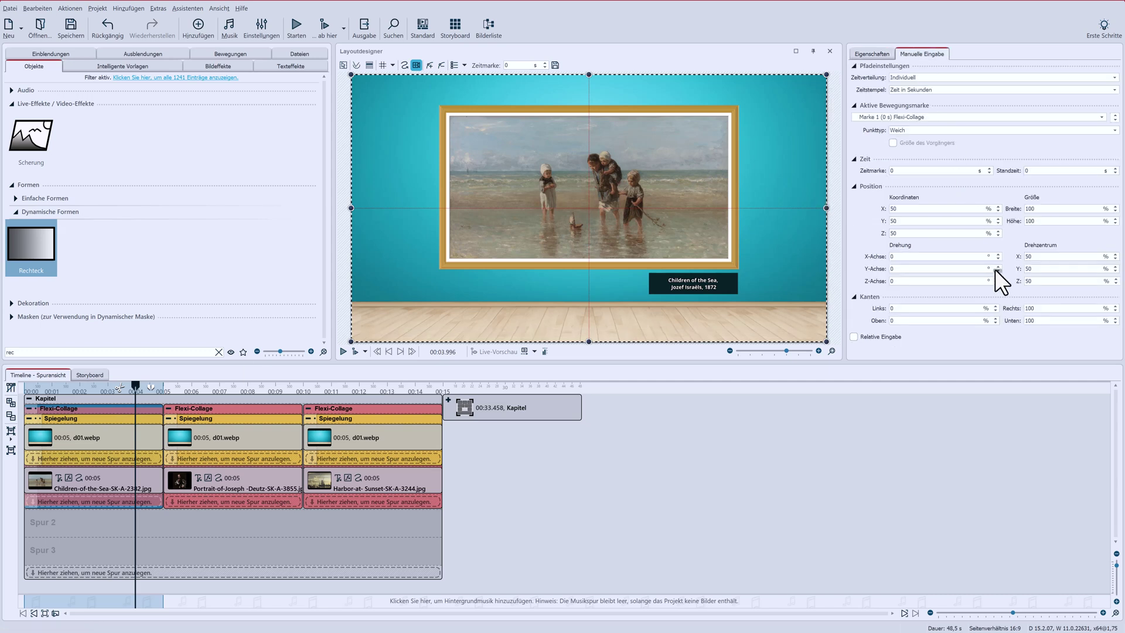
left_click(400, 64)
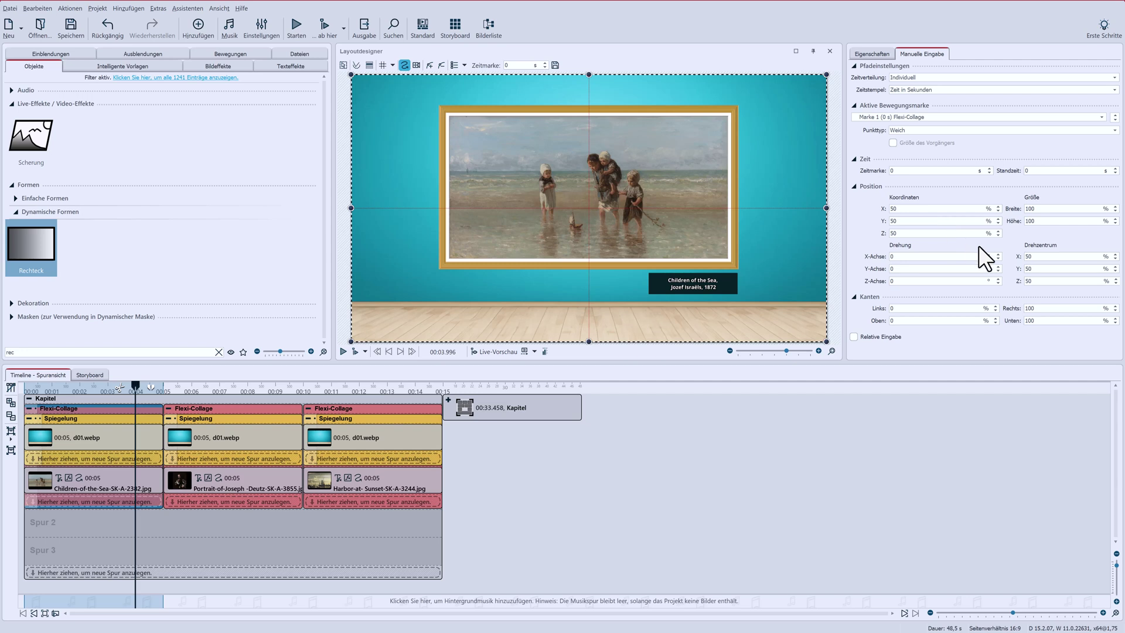
left_click_drag(997, 271, 996, 265)
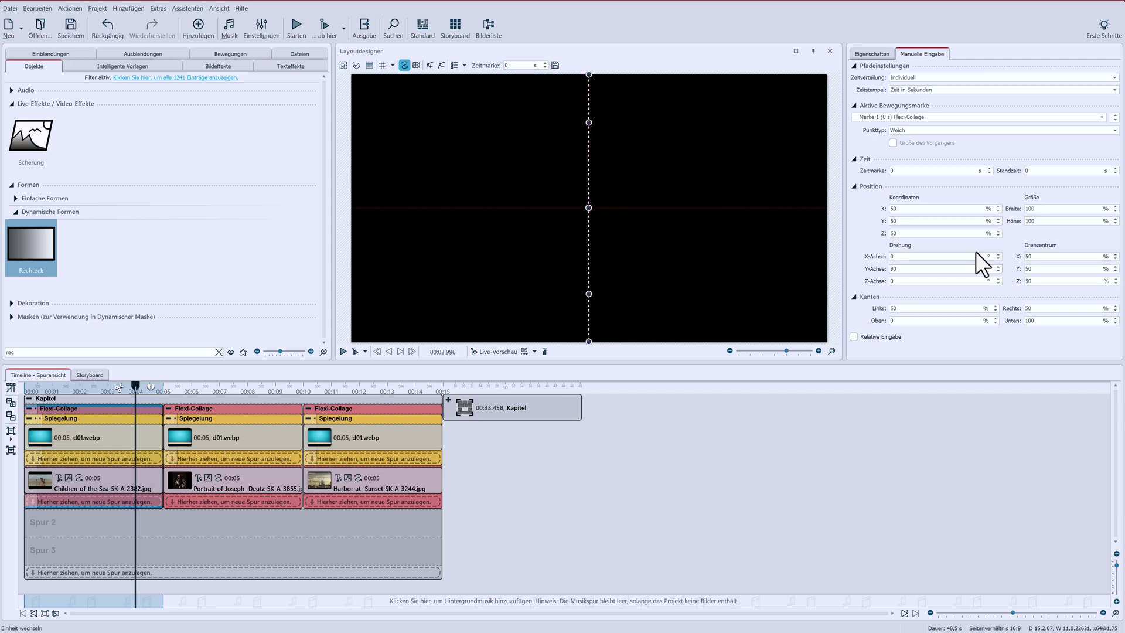
double_click(902, 208)
type("0")
key("Return")
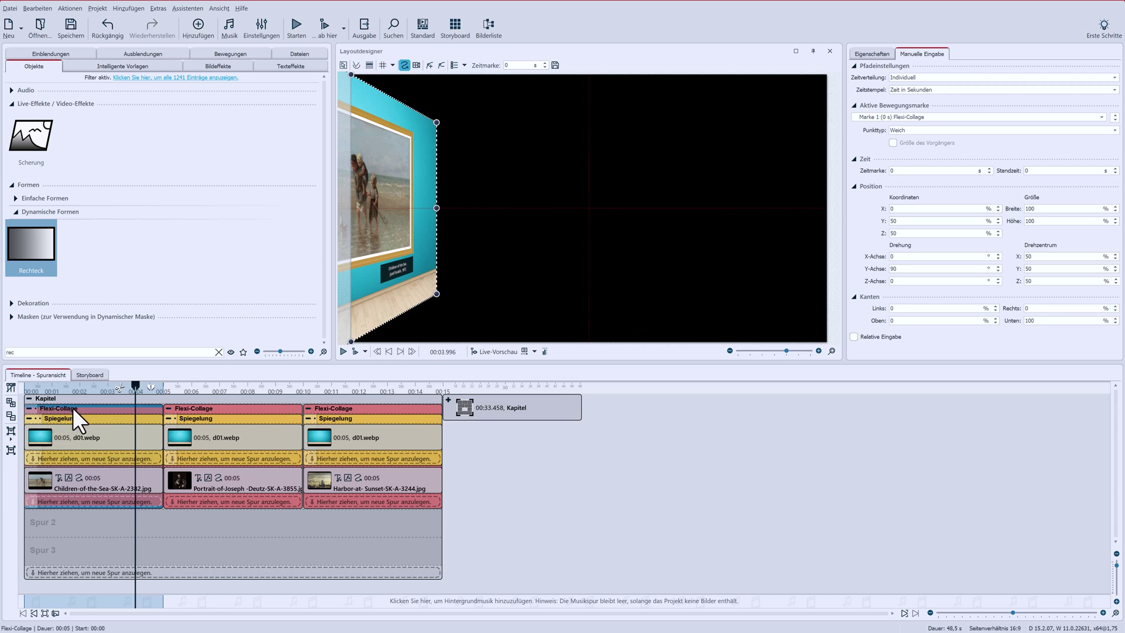
Collapse the first two Flexi-Collages, move the second one into Spur 2, and set its Z position to 139 %.
left_click(28, 409)
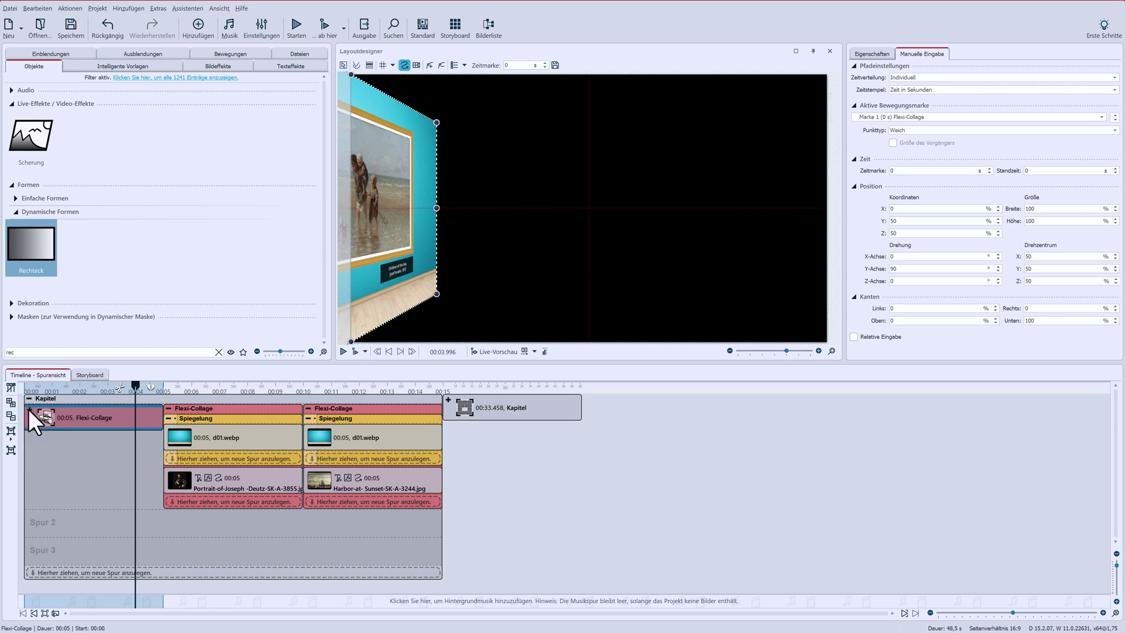
left_click(169, 408)
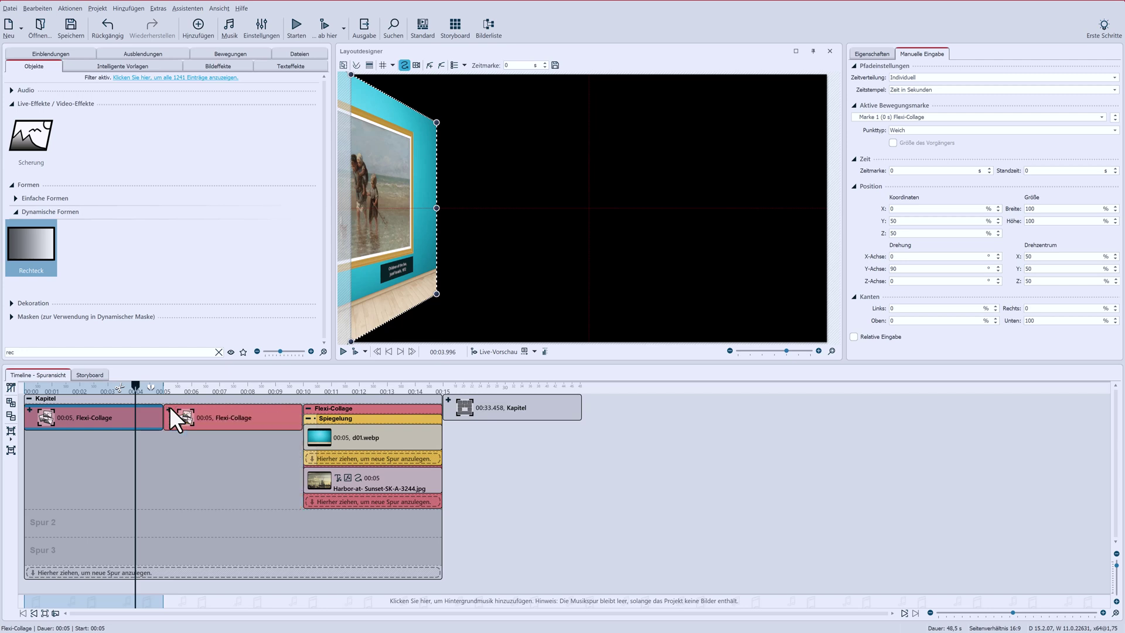
left_click(216, 412)
left_click_drag(78, 523, 75, 522)
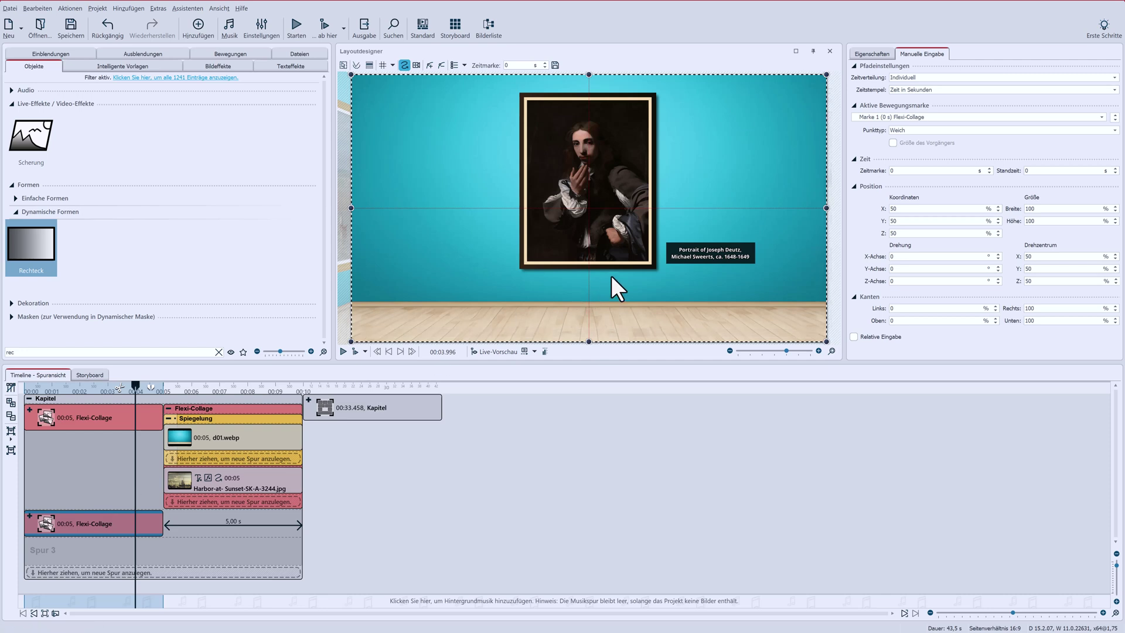
left_click(998, 231)
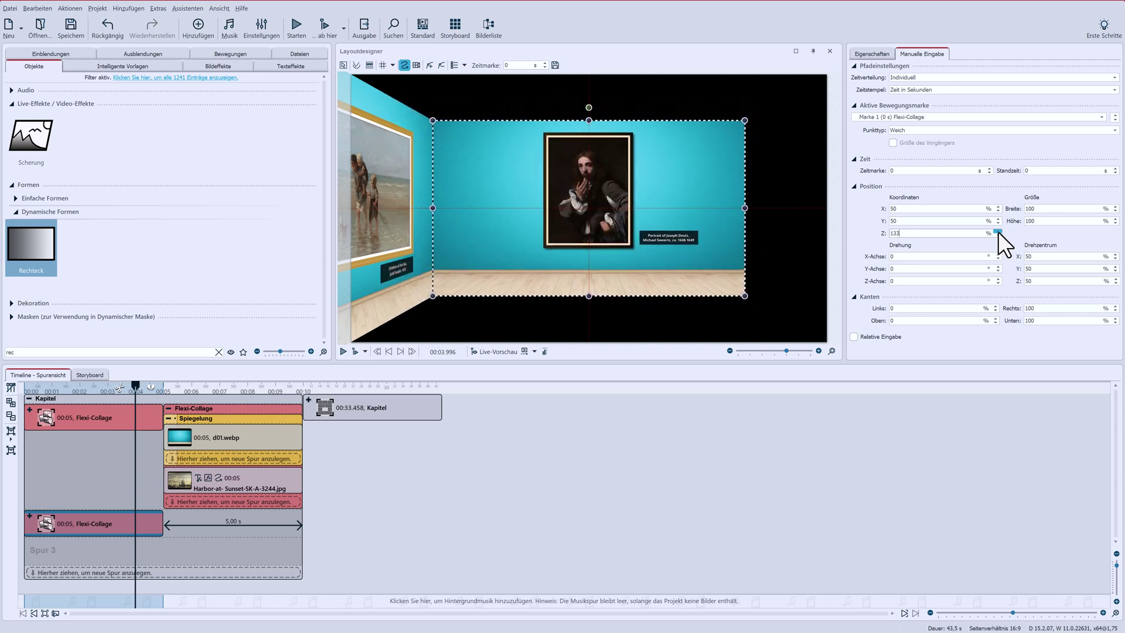
Collapse the Harbor at Sunset Flexi-Collage, move it into Spur 3, and set its Y-Achse rotation to -90° and X position to 100 %.
left_click(170, 407)
left_click_drag(173, 418, 35, 477)
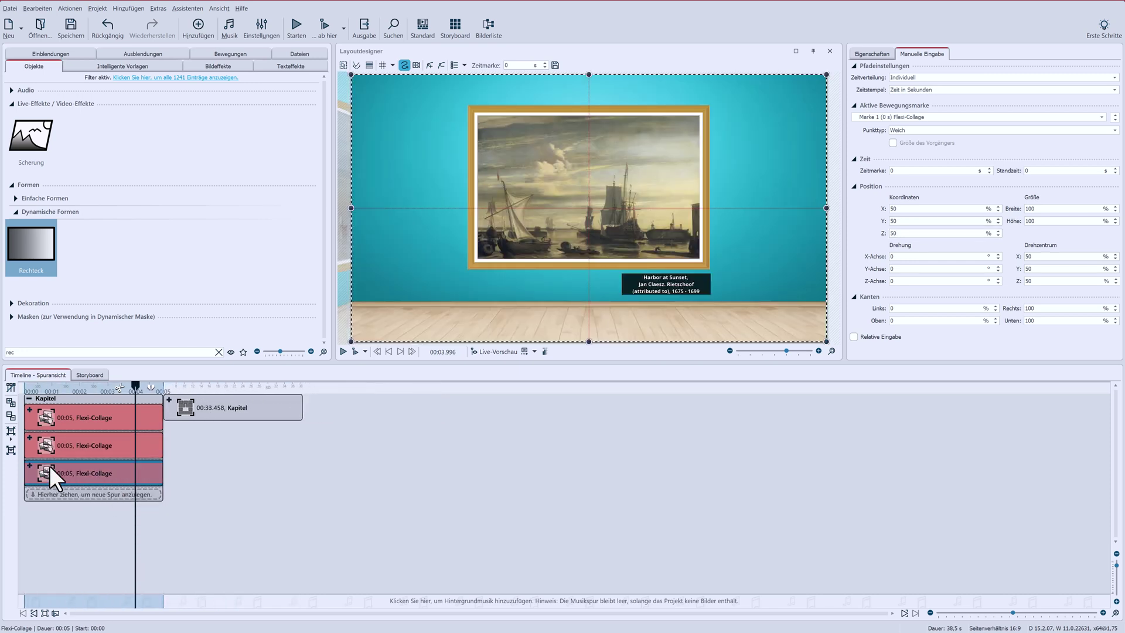
left_click(998, 270)
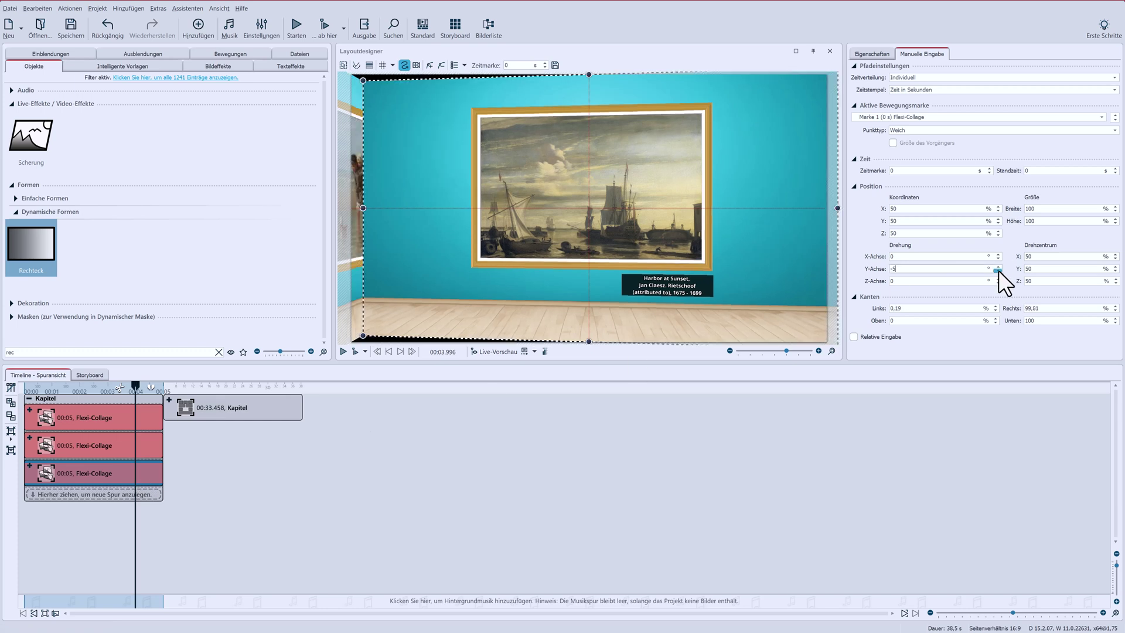
left_click(998, 271)
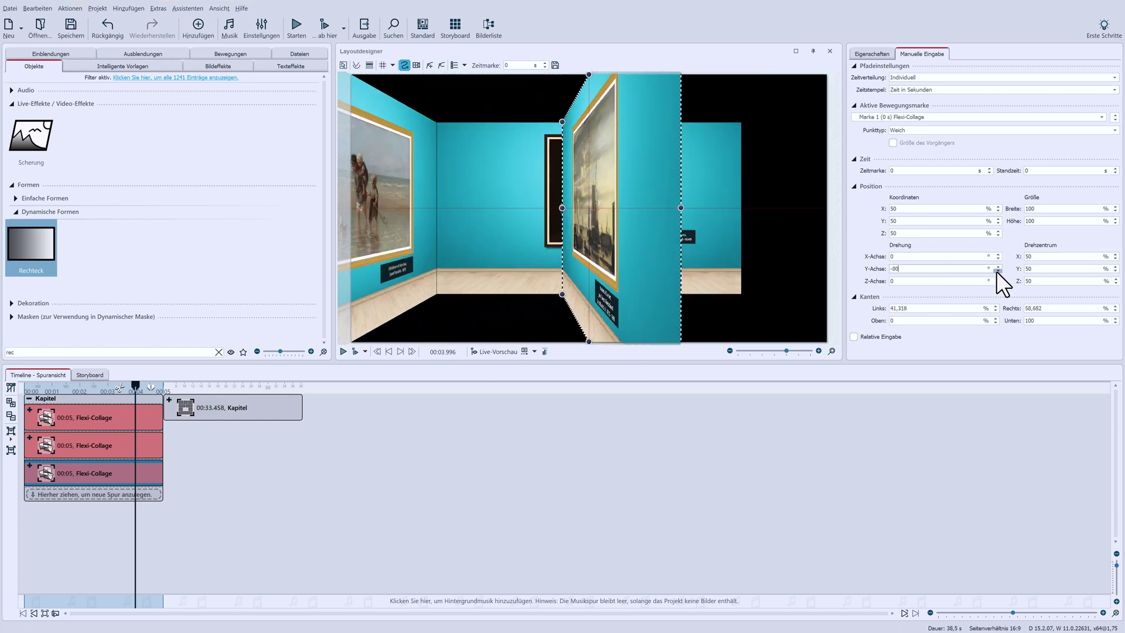
double_click(895, 208)
type("100")
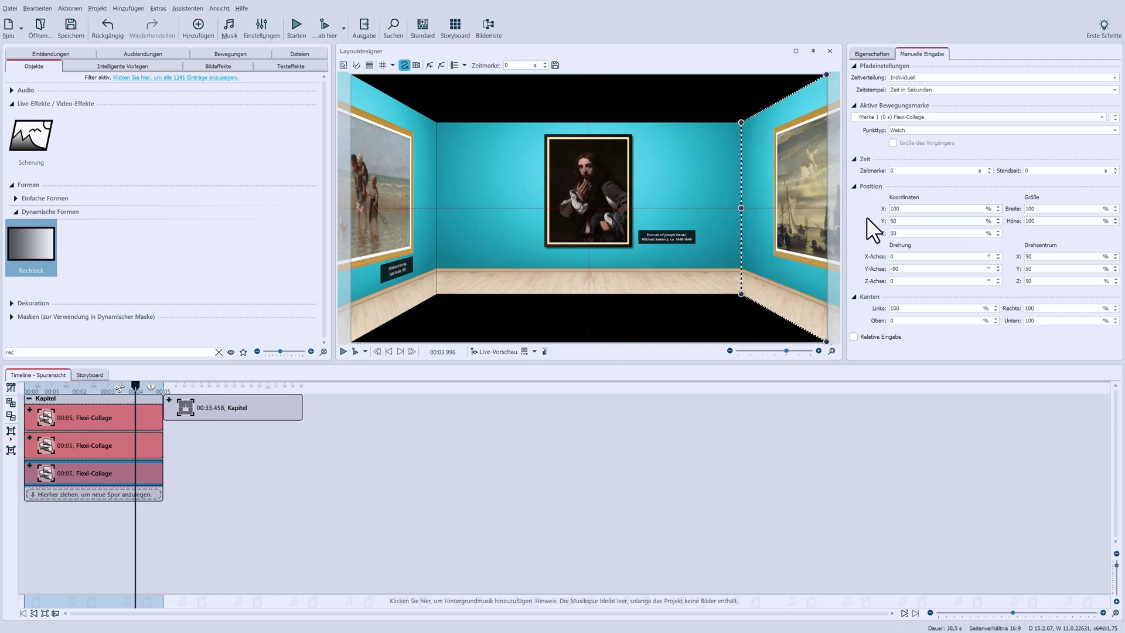
Preview the three-walled room in full screen and adjust the Z position of the middle Flexi-Collage to 138 %.
left_click(69, 402)
left_click(72, 406)
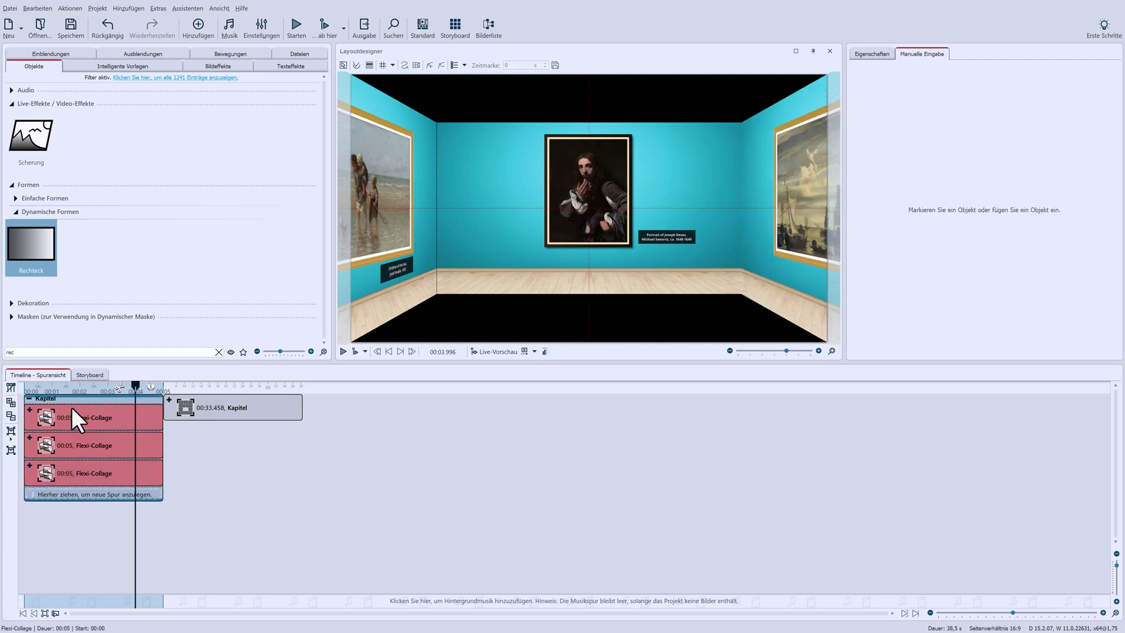
left_click(72, 439)
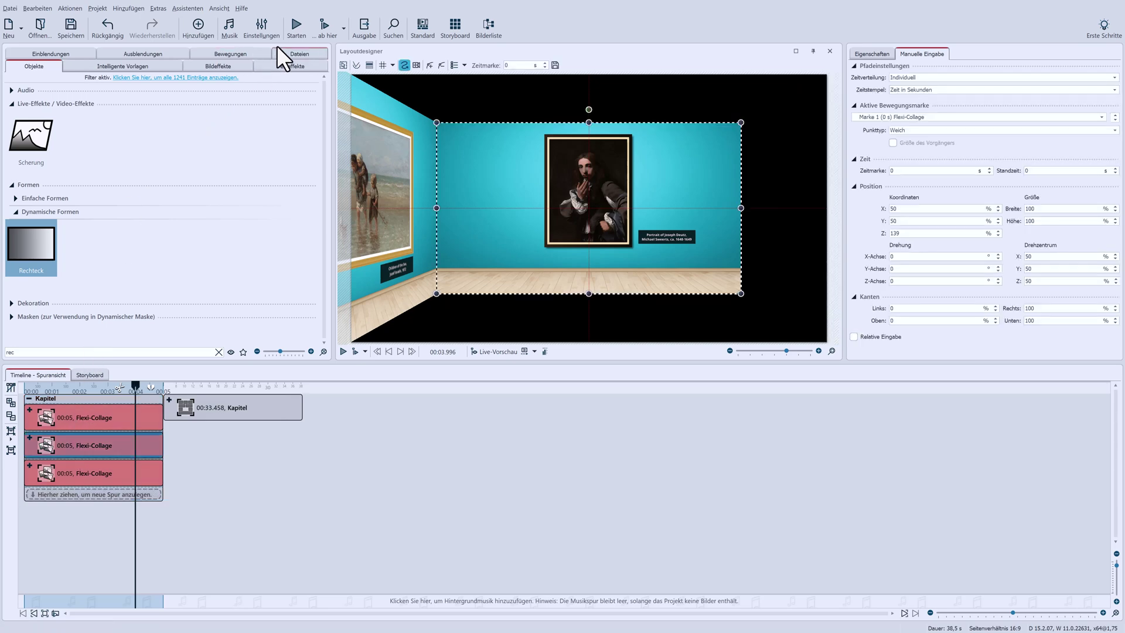
left_click(297, 26)
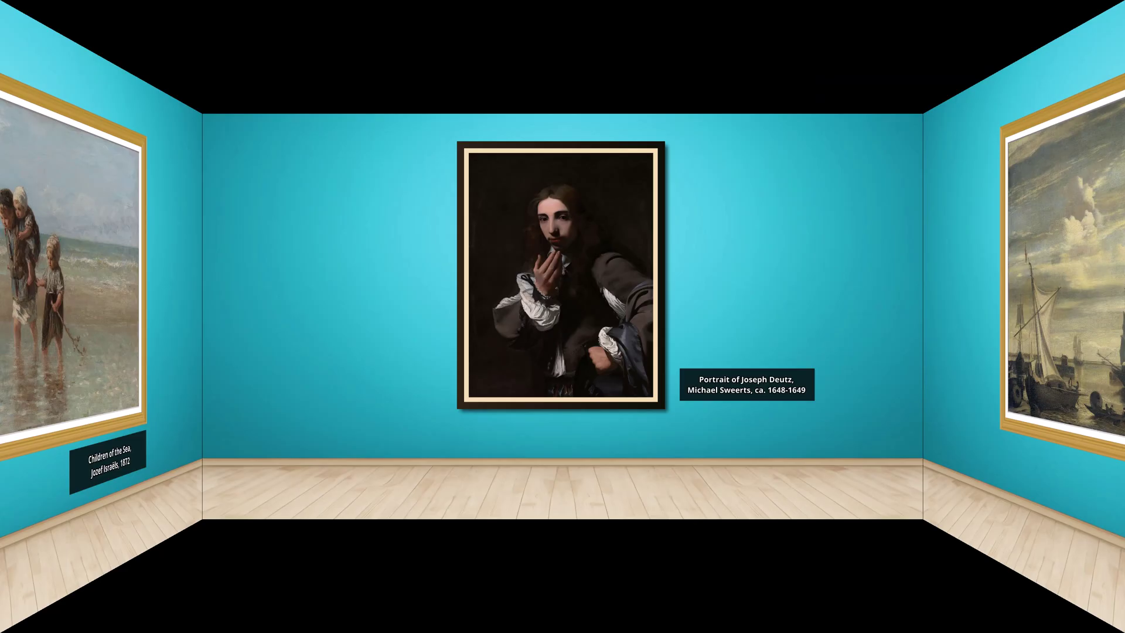
key("Escape")
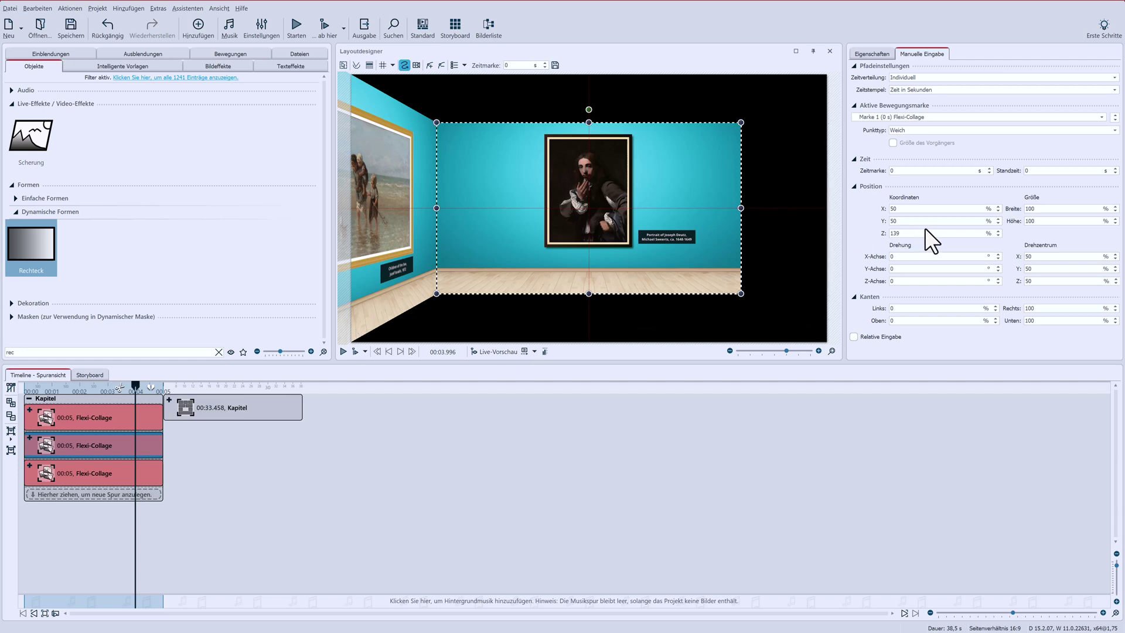
left_click(998, 235)
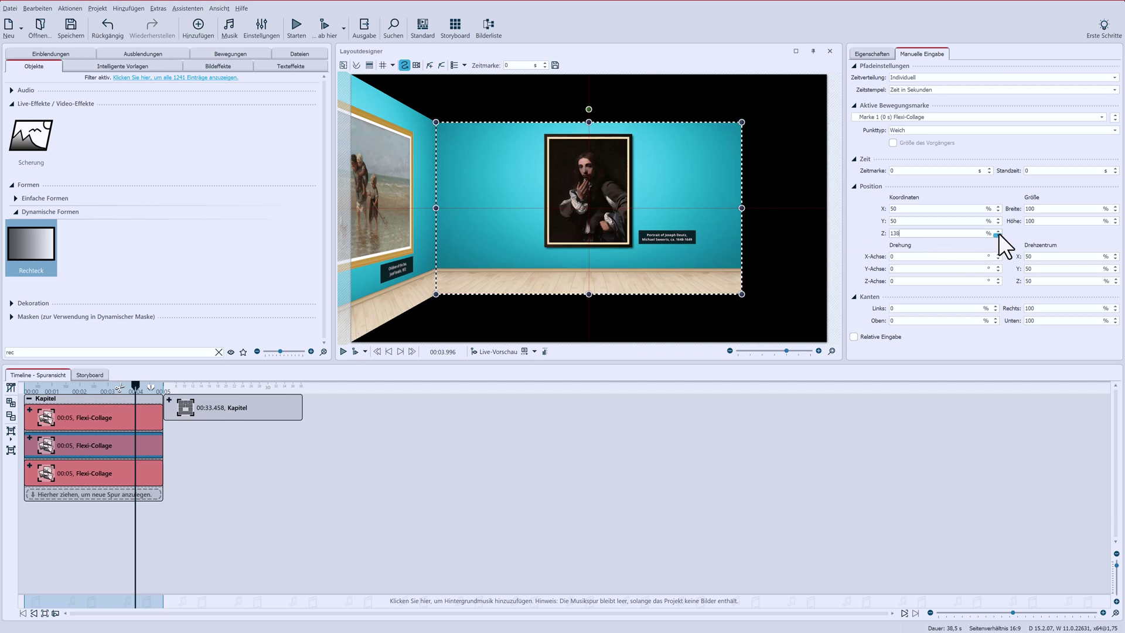
Add a Rechteck above the Flexi-Collages in the Kapitel and fill it with the turquoise sampled from the d01.webp wall.
left_click(54, 399)
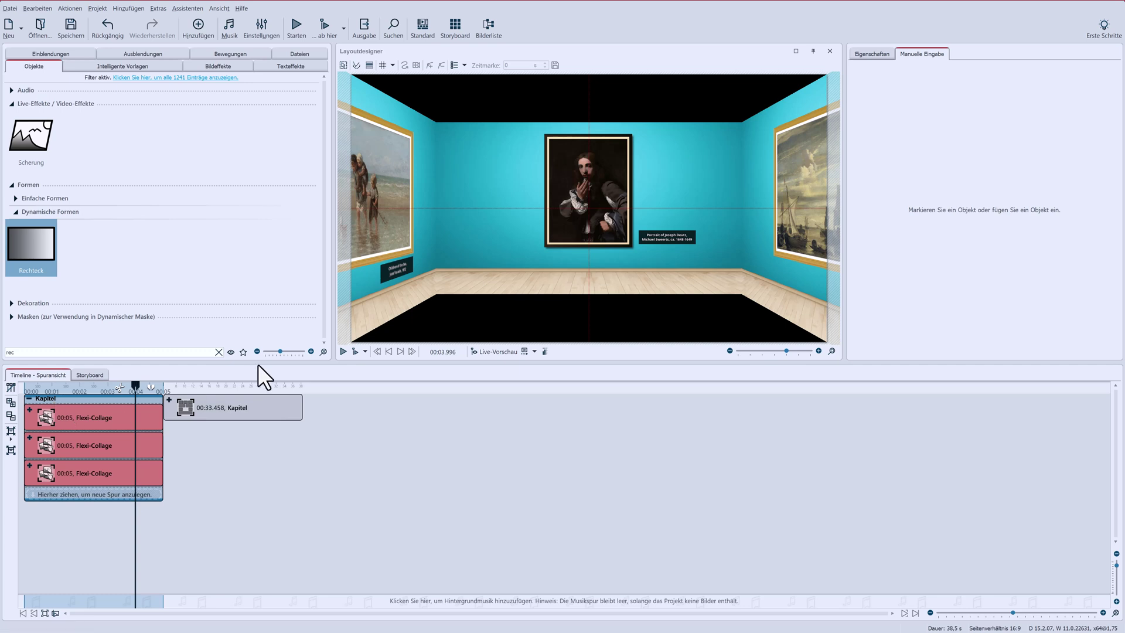
left_click_drag(26, 252, 91, 414)
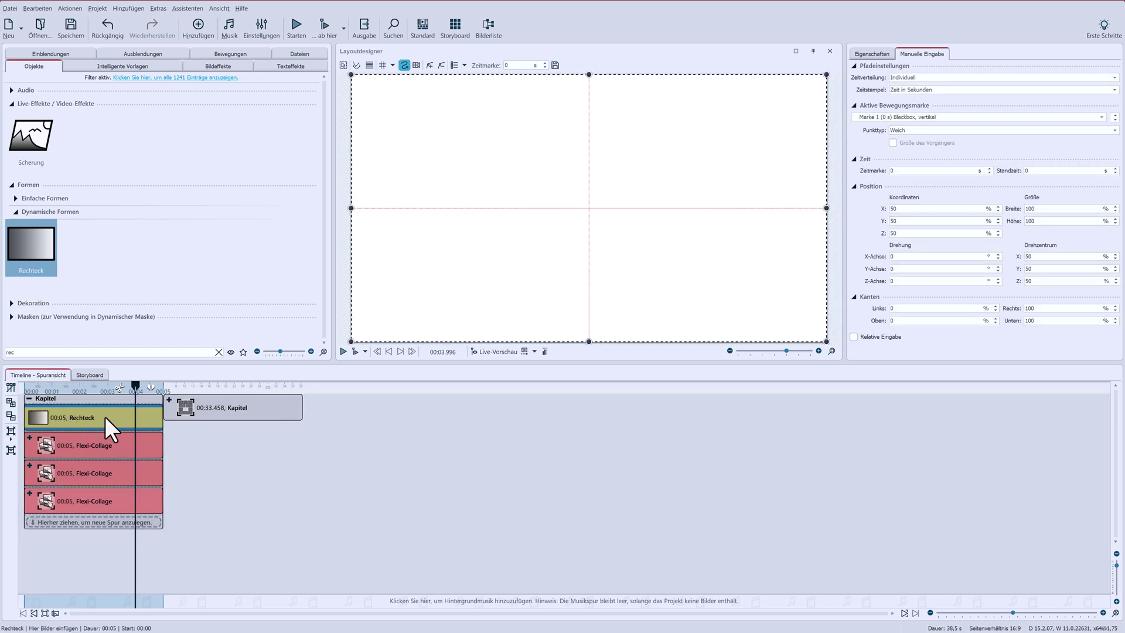
left_click(869, 54)
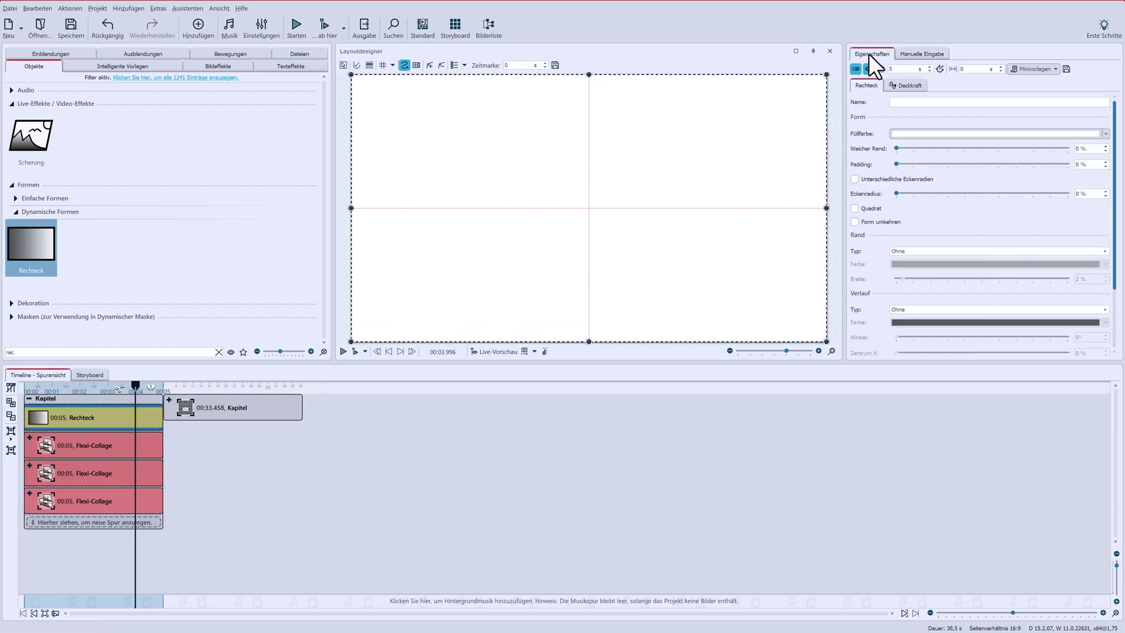
left_click(30, 437)
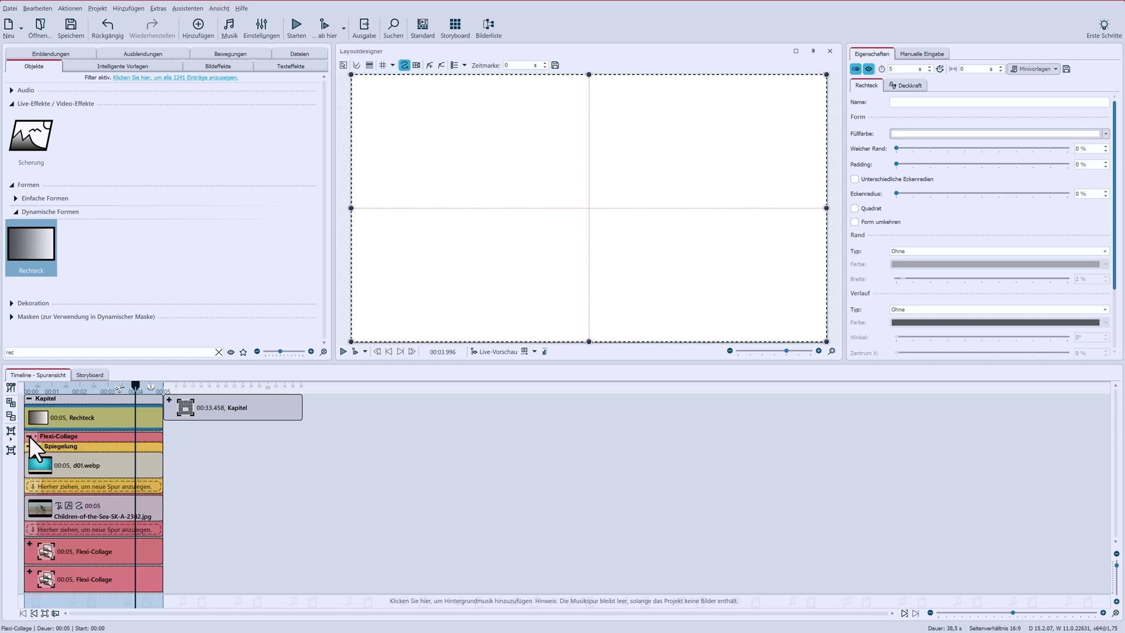
left_click(940, 134)
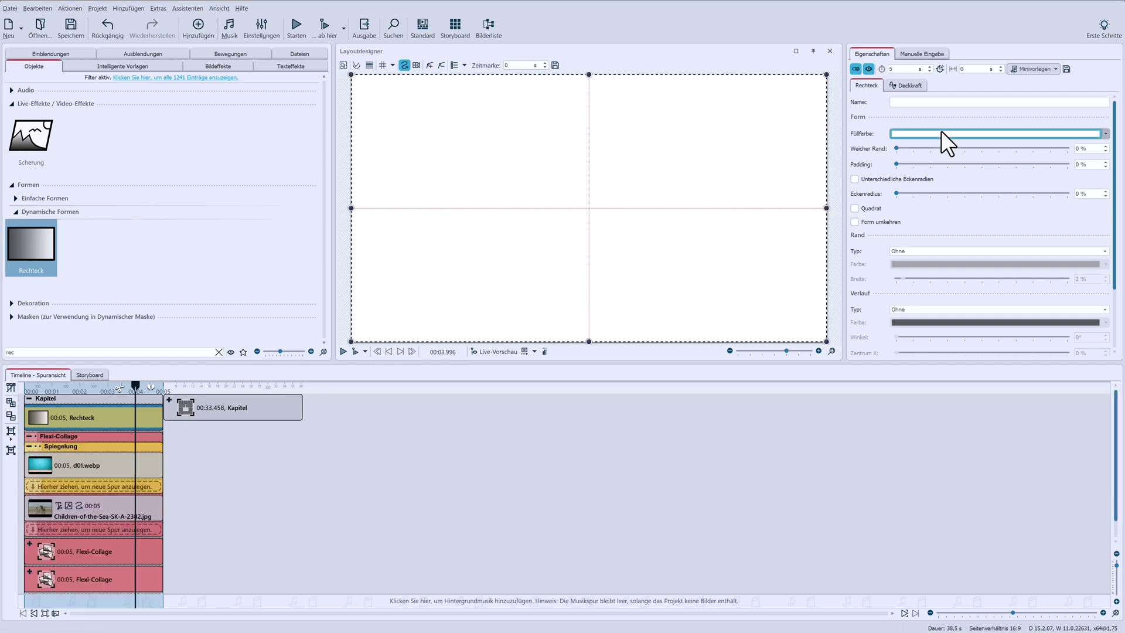
left_click(1105, 248)
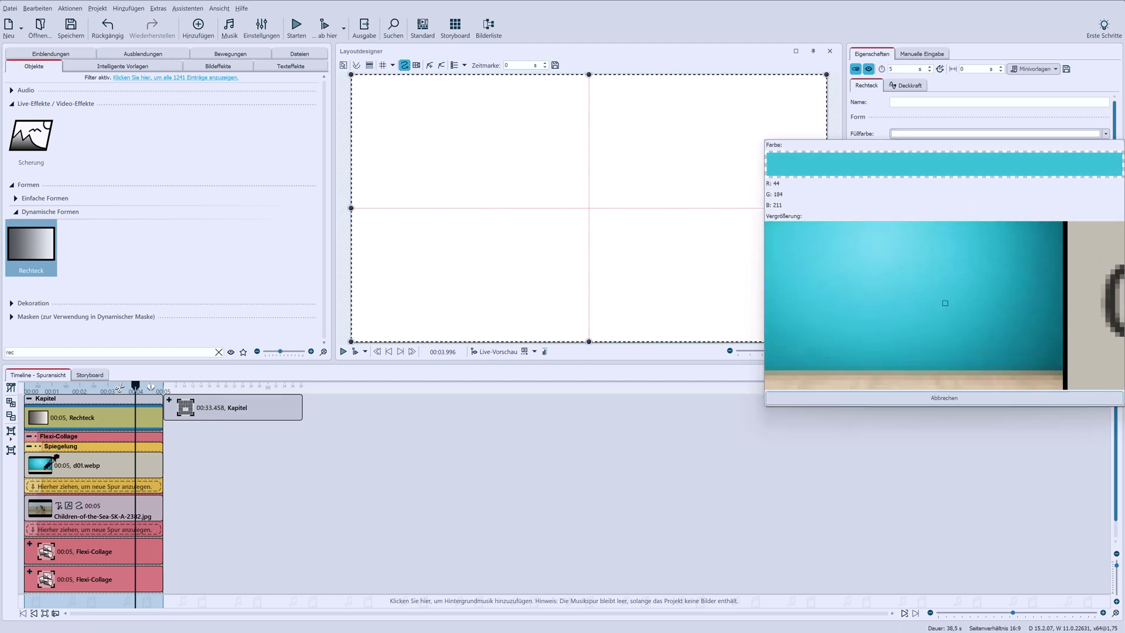
left_click(41, 468)
Give the Rechteck a Linear Verlauf using the recently used dark teal, 002026FF.
left_click(930, 311)
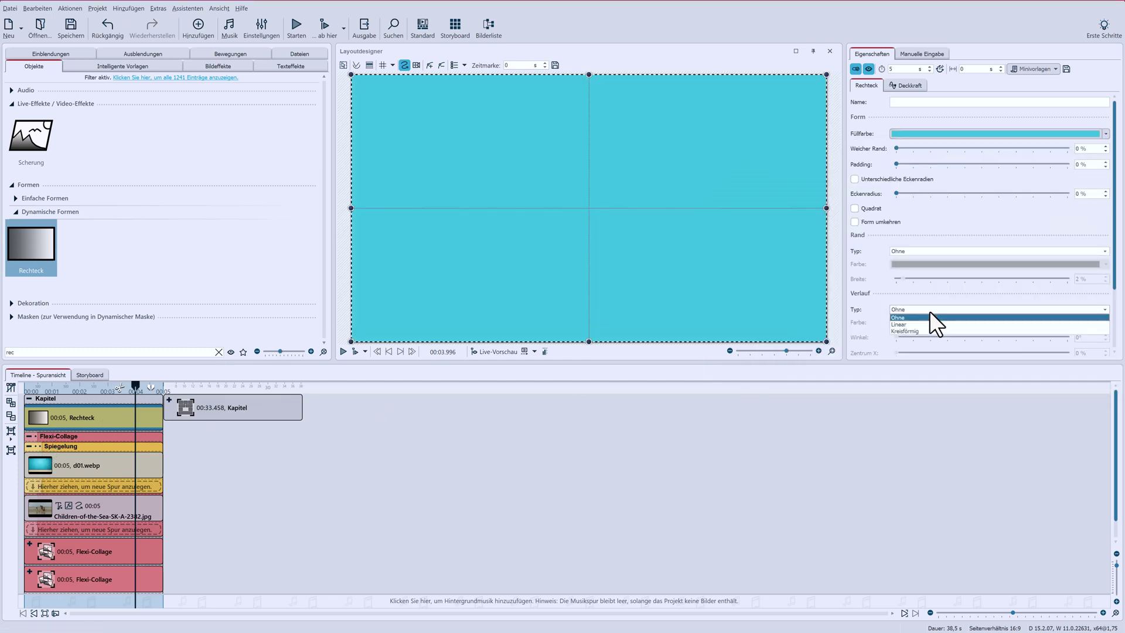
left_click(929, 322)
left_click(928, 322)
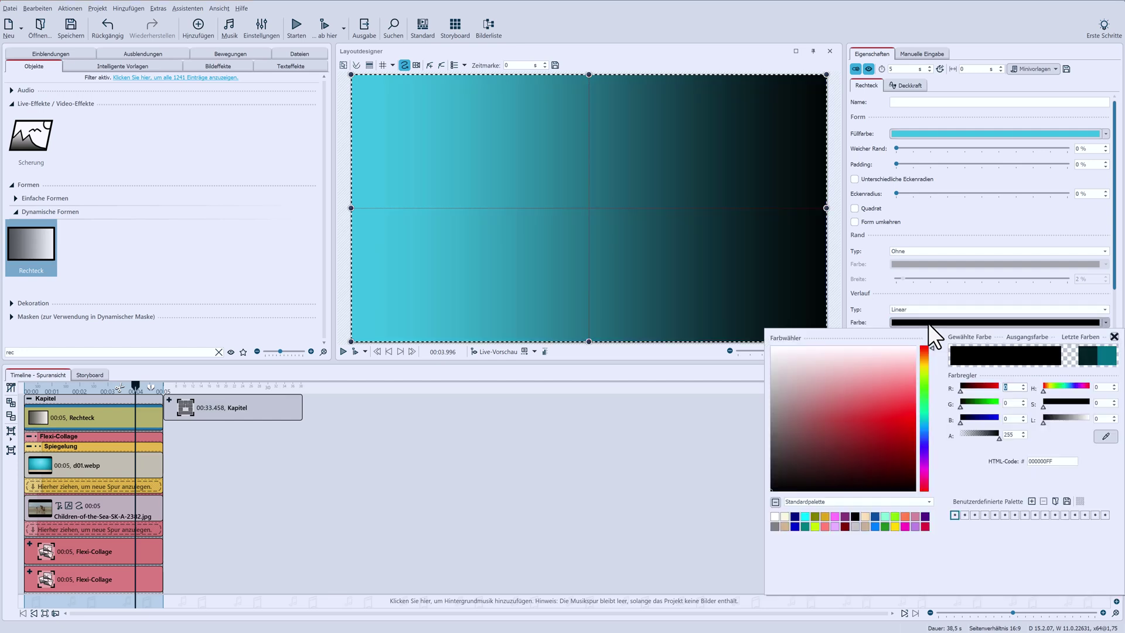
left_click(1083, 351)
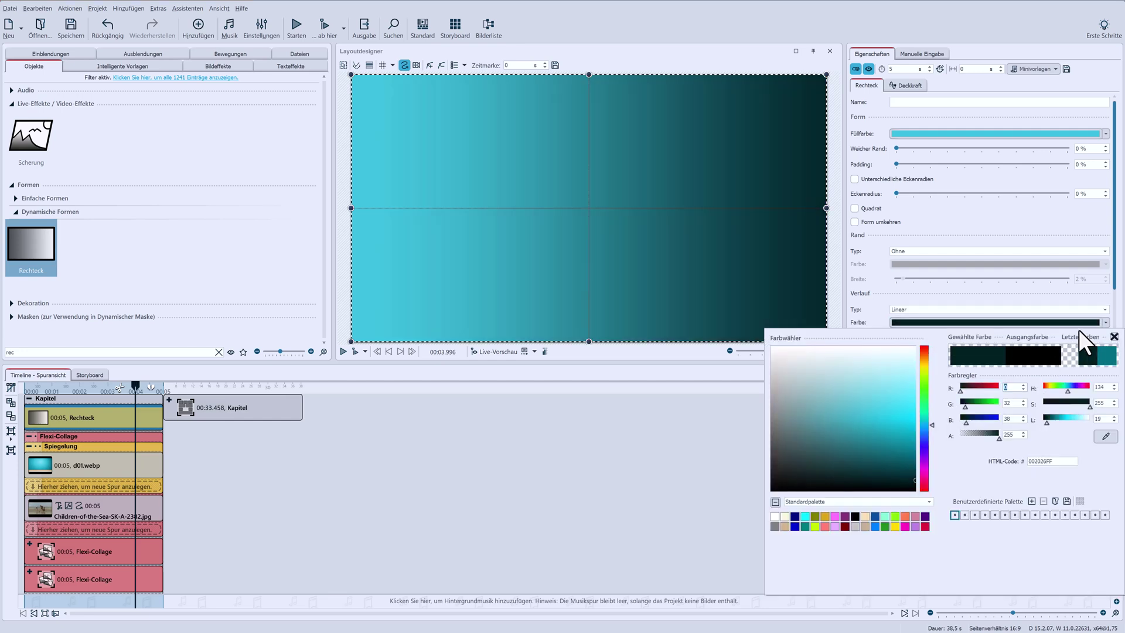
Set the Rechteck gradient's Winkel to 90° and its Skalierung to about 98 %.
left_click(1008, 297)
scroll(1000, 347, "down", 1)
scroll(1000, 347, "down", 2)
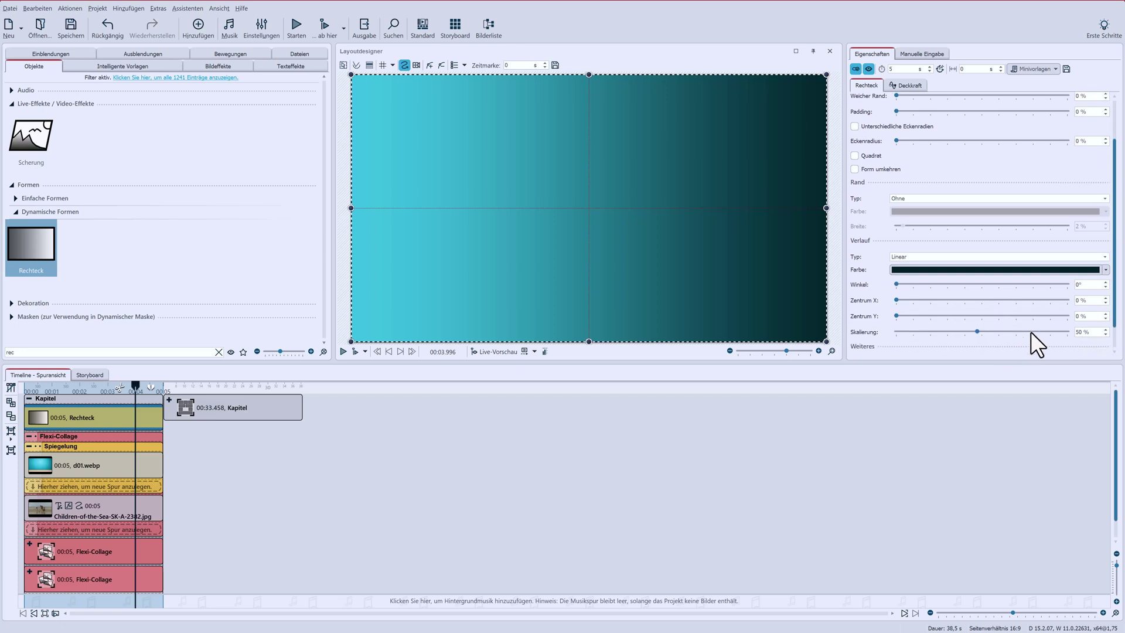
double_click(1085, 285)
type("90")
key("Return")
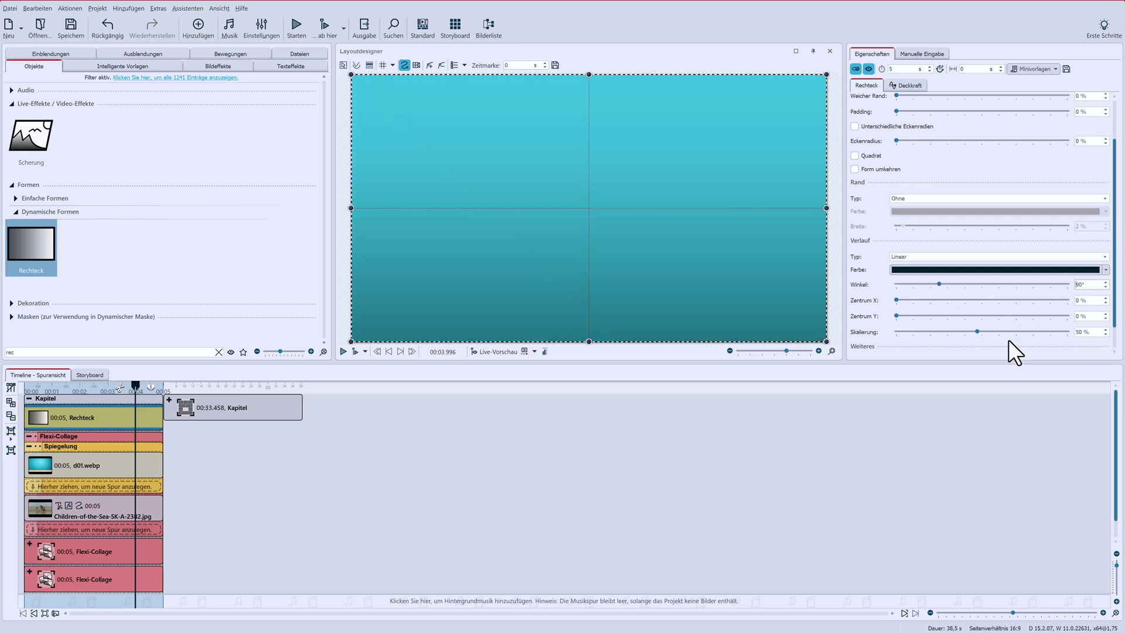
left_click_drag(977, 332, 991, 332)
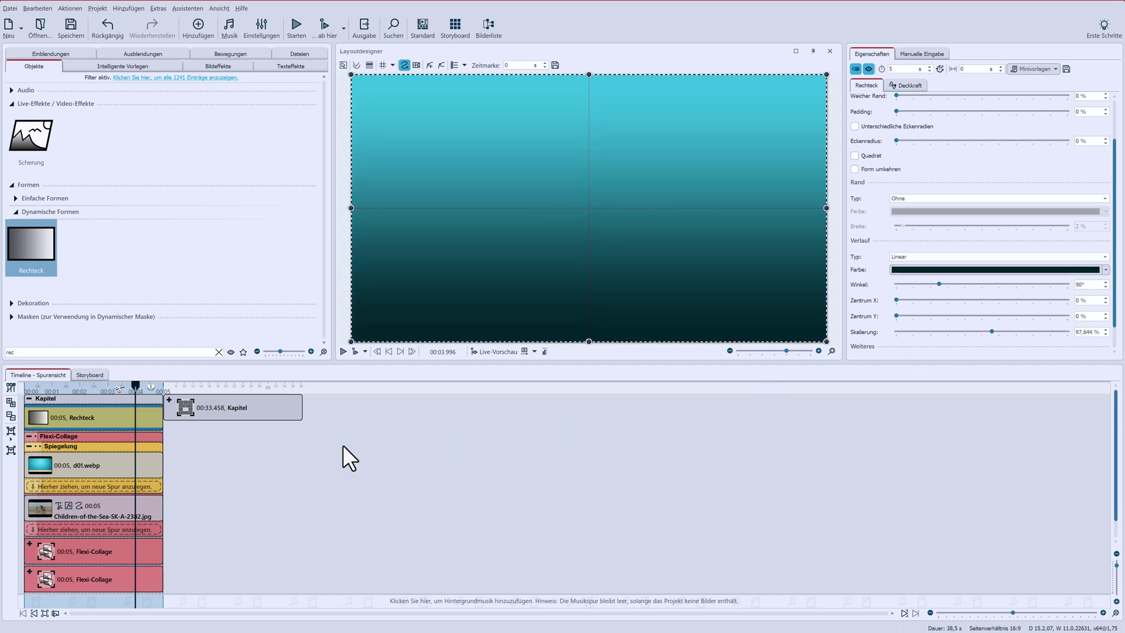
Collapse the first Flexi-Collage and select the Kapitel to view the whole room with its ceiling.
left_click(67, 435)
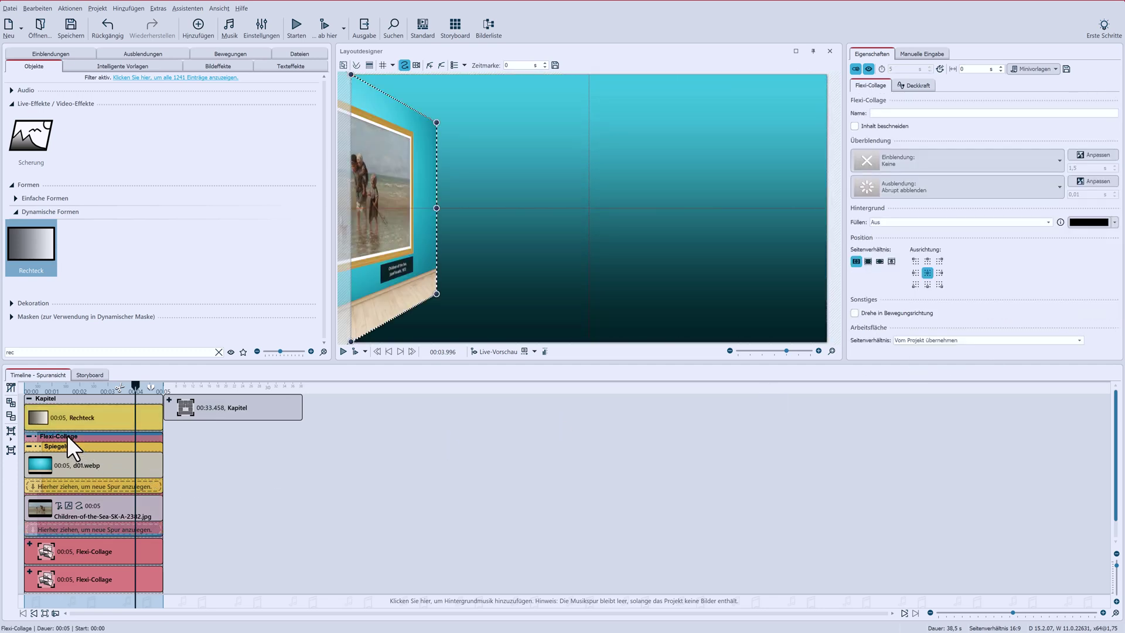
left_click(30, 437)
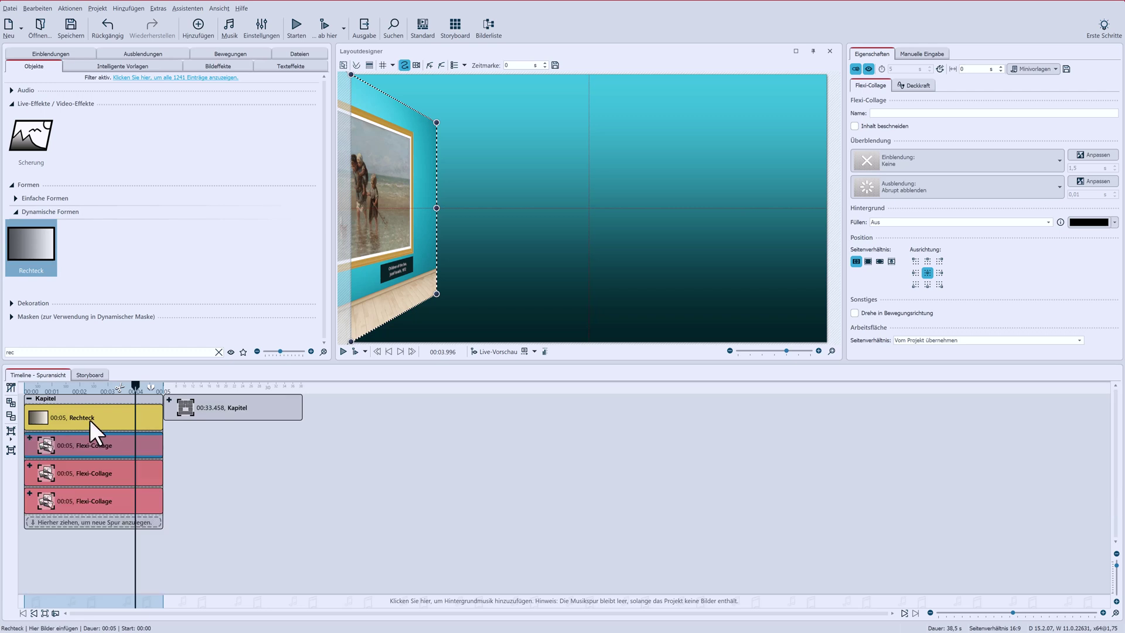
left_click(86, 401)
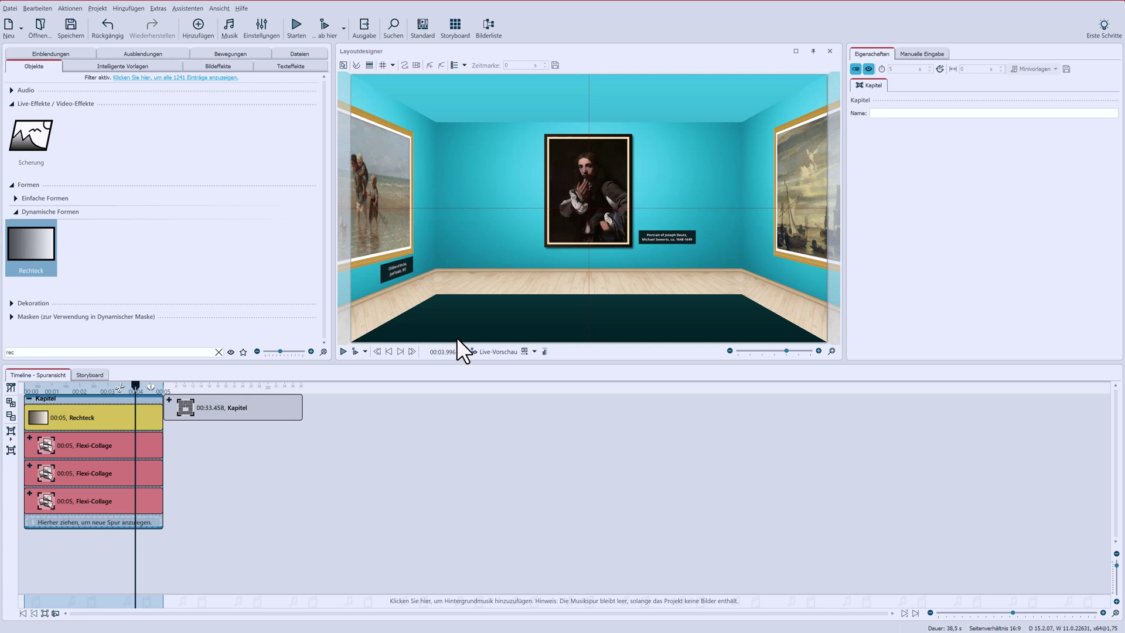
Clear the object search filter and add a 3D-Kameraflug from Objekt-Effekte between the Rechteck and the Flexi-Collages.
left_click(219, 352)
scroll(184, 277, "down", 2)
scroll(184, 277, "down", 6)
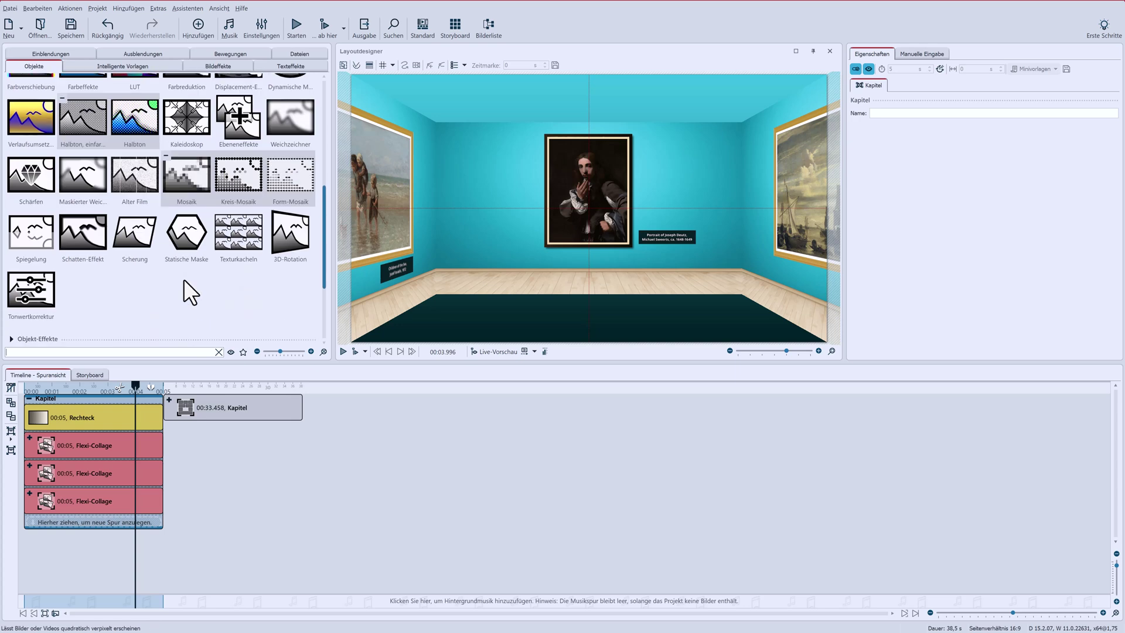
left_click(11, 247)
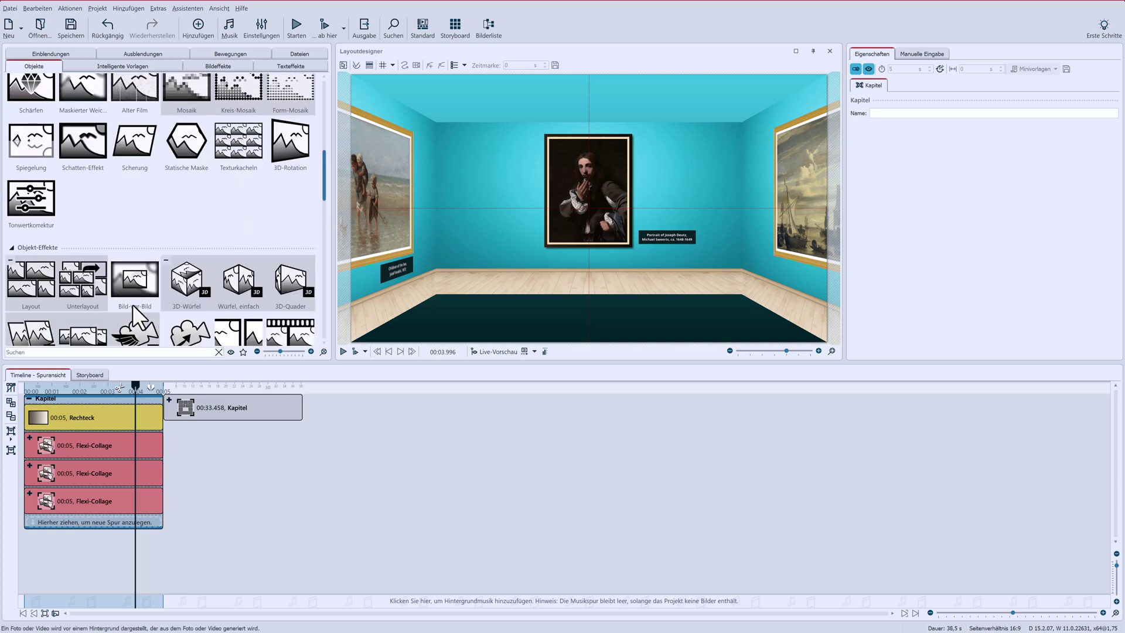
scroll(132, 304, "down", 3)
left_click_drag(135, 256, 95, 434)
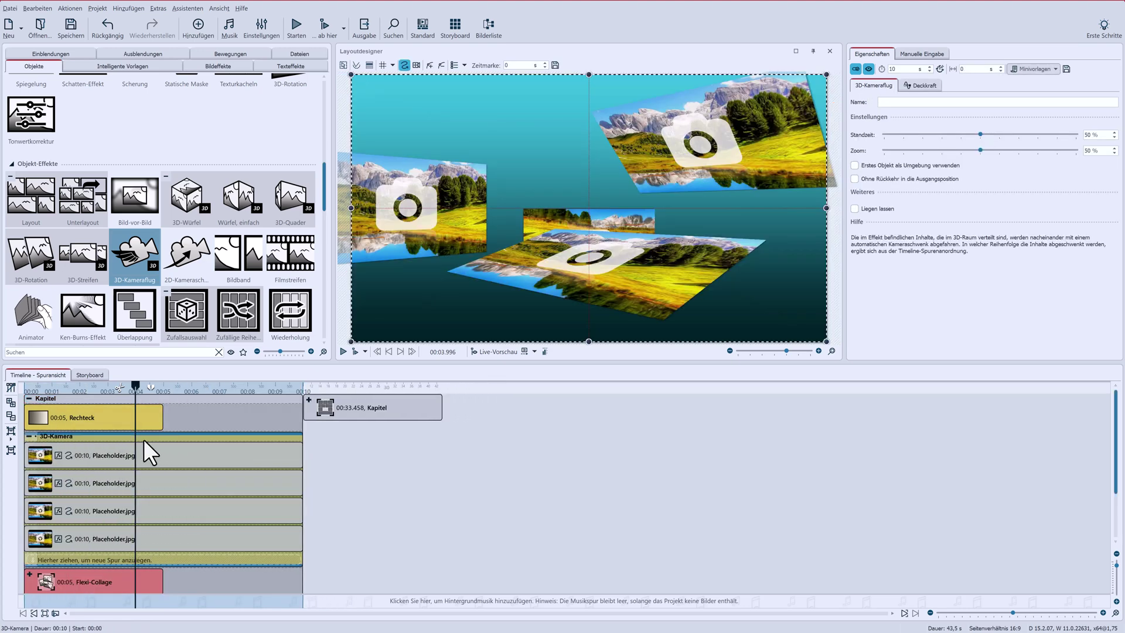
Delete all Placeholder.jpg images from the 3D-Kamera effect.
key("ctrl+z")
key("ctrl+z")
key("ctrl+z")
key("ctrl+z")
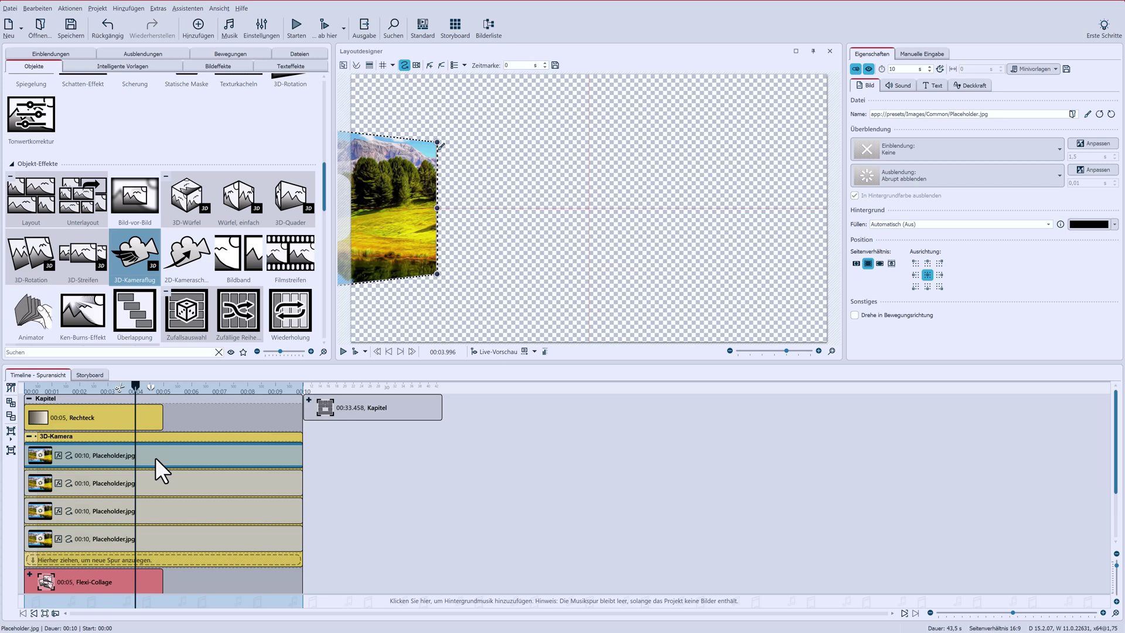
key("ctrl+z")
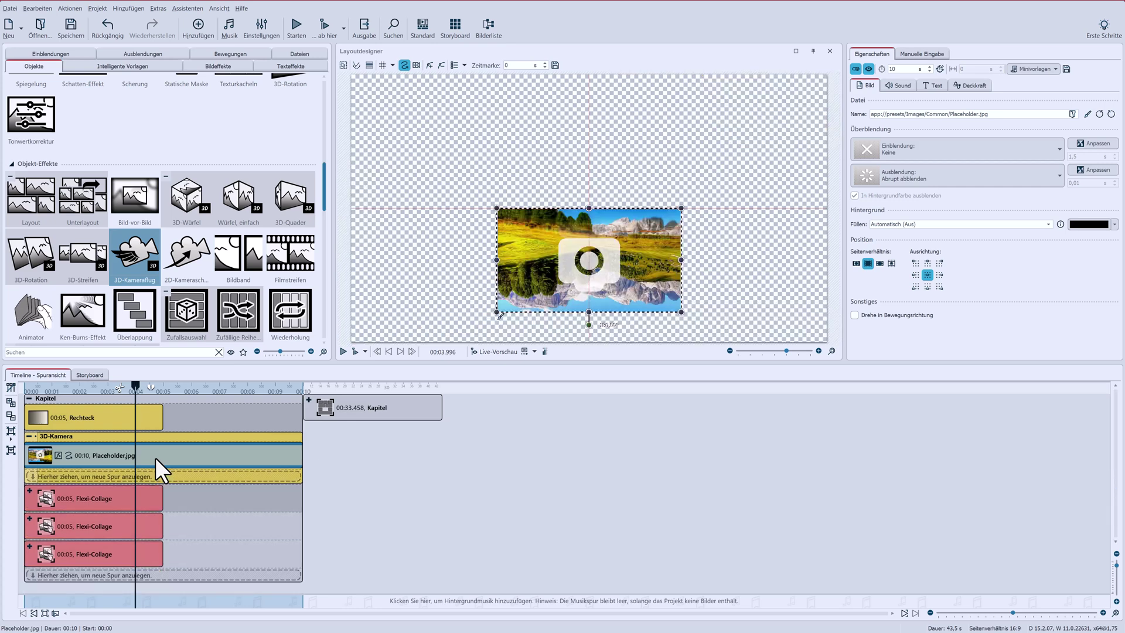
key("ctrl+z")
Move the three Flexi-Collages into the 3D-Kamera effect, keeping their order.
left_click(101, 471)
left_click_drag(97, 444, 89, 501)
left_click(94, 465)
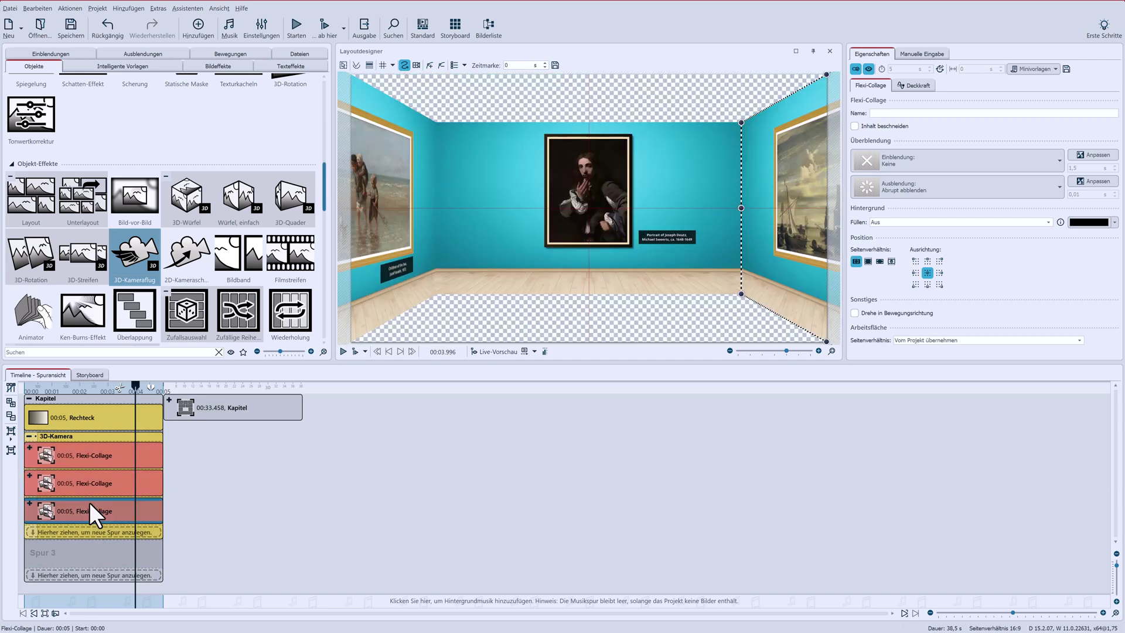
Set the 3D-Kameraflug's Zoom to 100 % and enable Ohne Rückkehr in die Ausgangsposition.
left_click(89, 437)
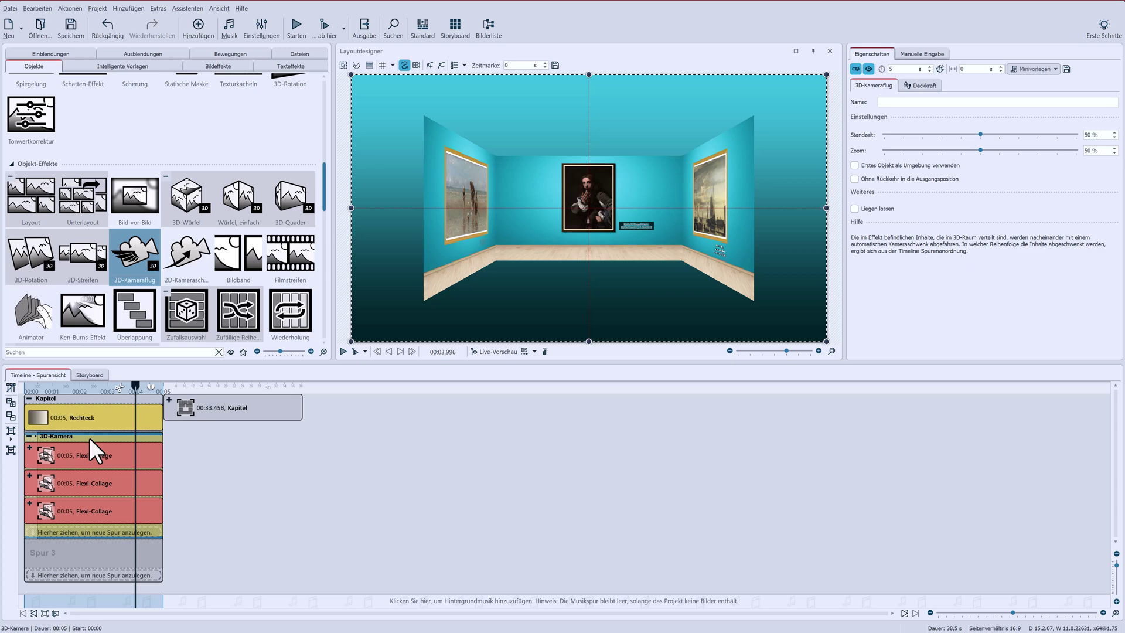
left_click_drag(979, 150, 1077, 151)
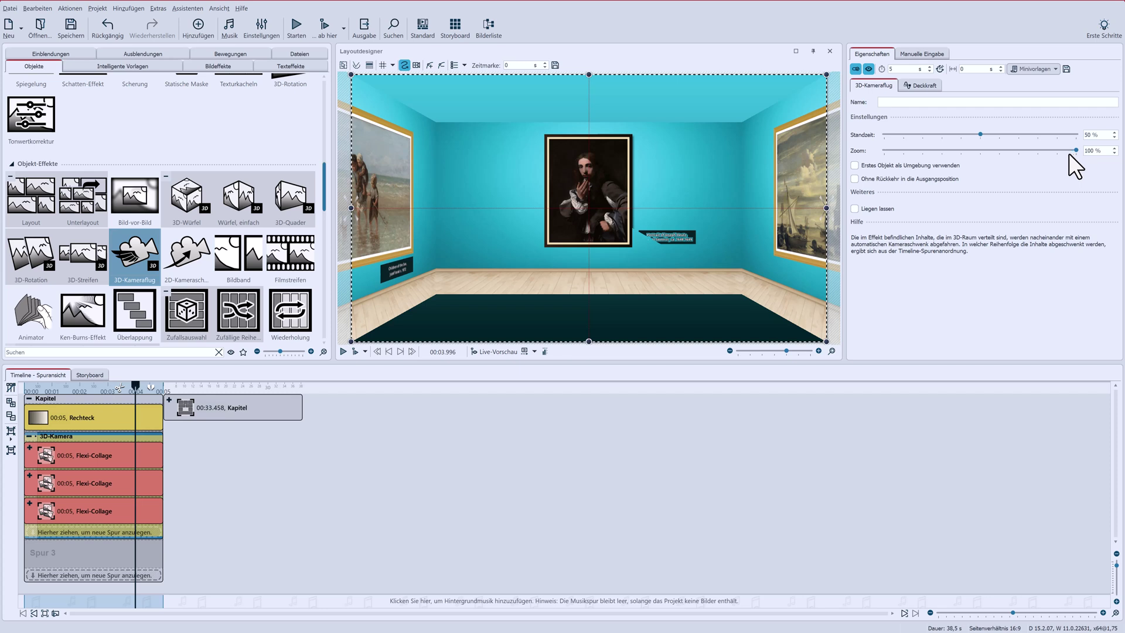
left_click(879, 180)
left_click(856, 178)
Expand the first Flexi-Collage and set the Z position of the Children-of-the-Sea image to 49 %.
left_click(30, 446)
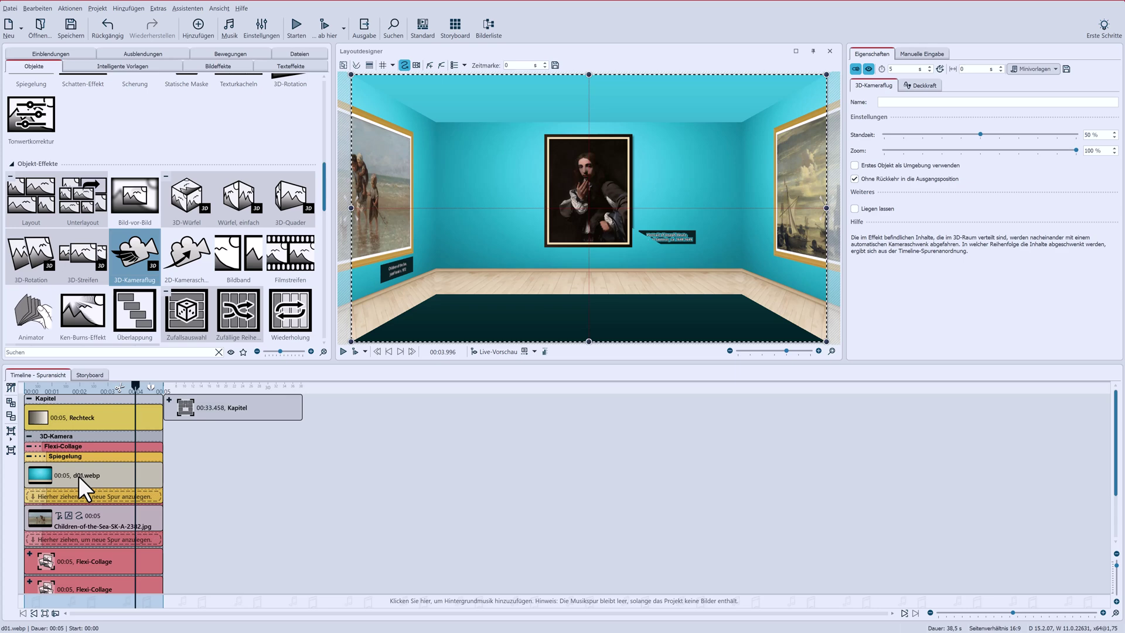
left_click(79, 476)
left_click(73, 516)
left_click(925, 54)
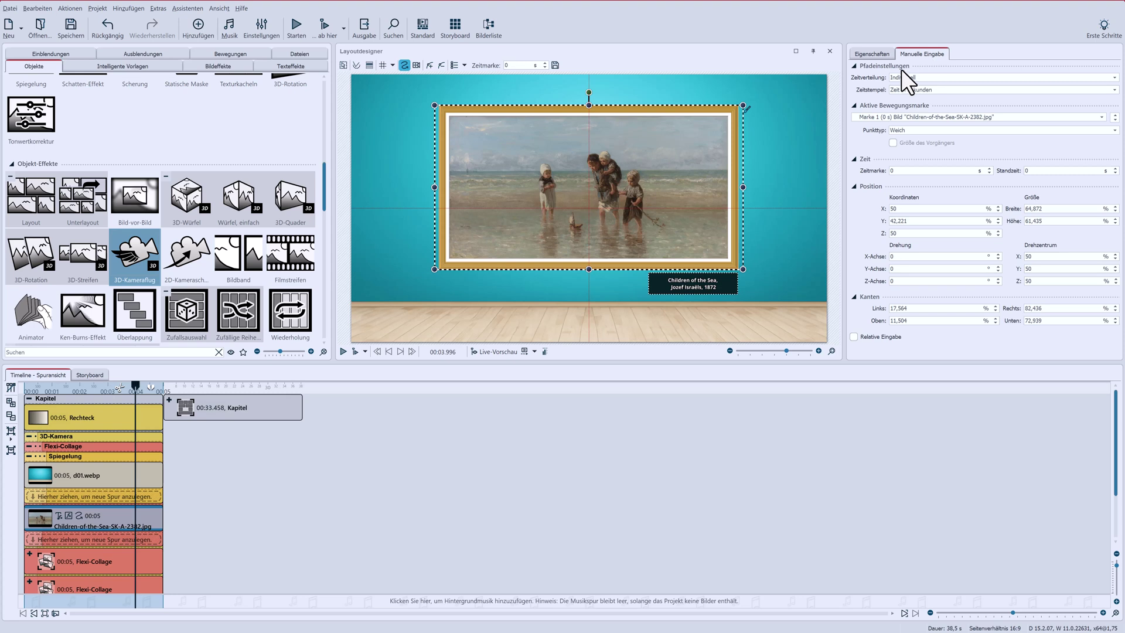
left_click(83, 476)
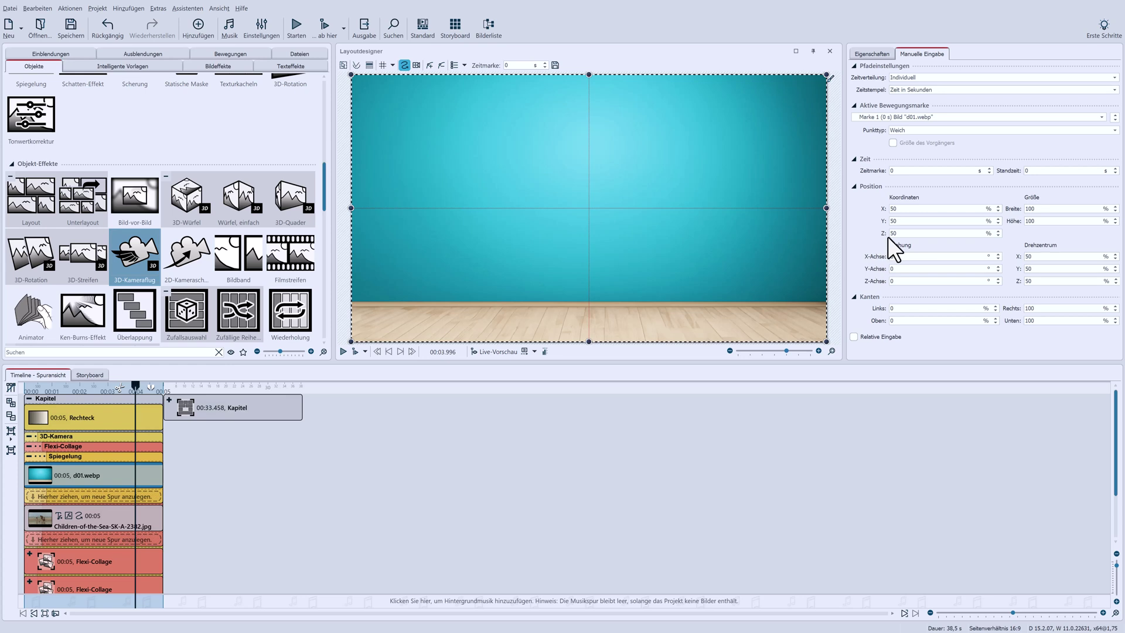
left_click(105, 520)
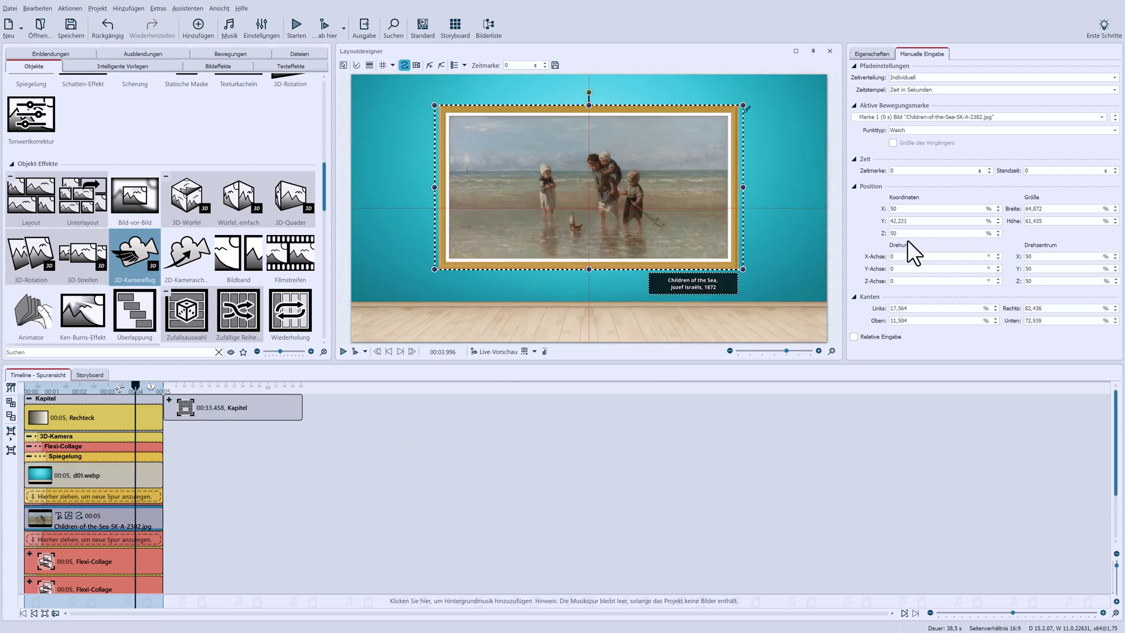
type("49")
key("Return")
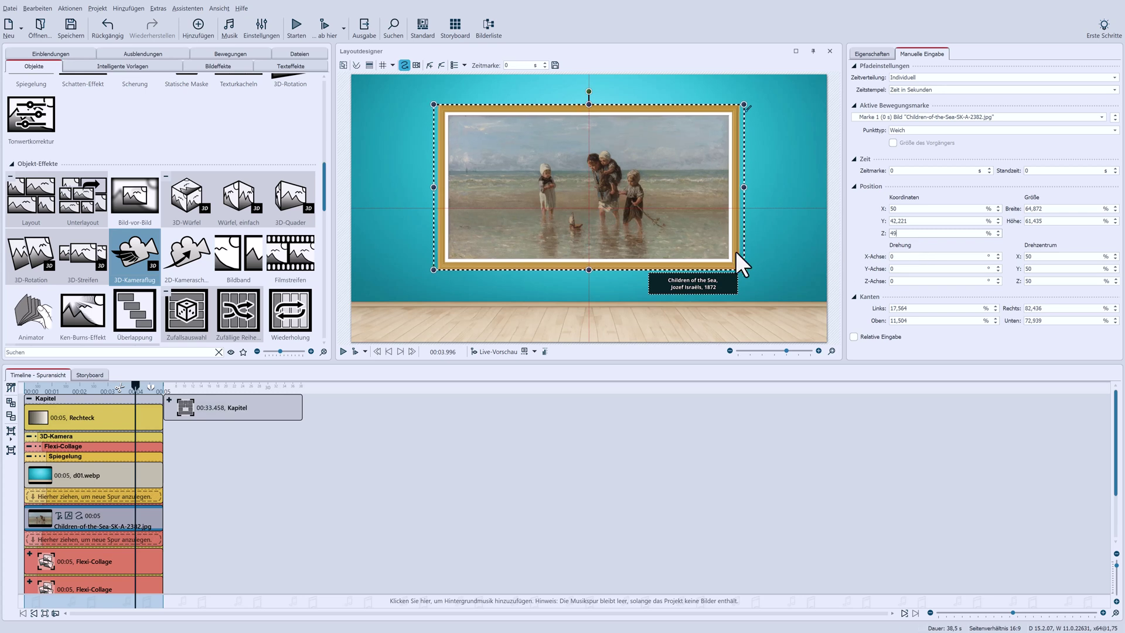
Set the Z position of the Children of the Sea caption to 48 % and collapse its Flexi-Collage.
left_click(701, 289)
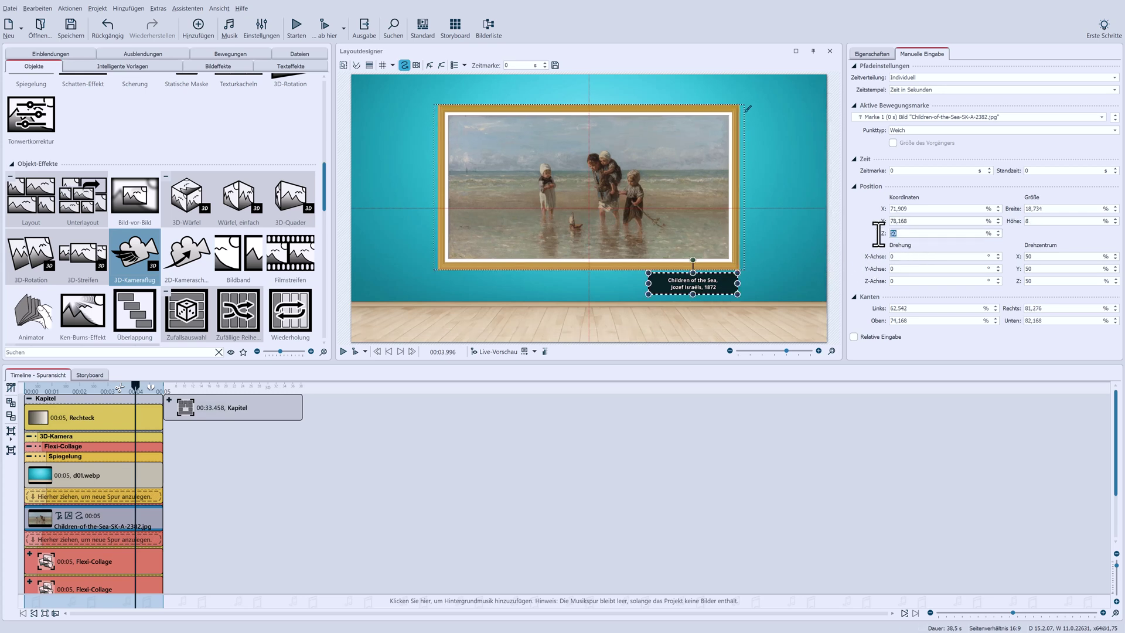
key("Return")
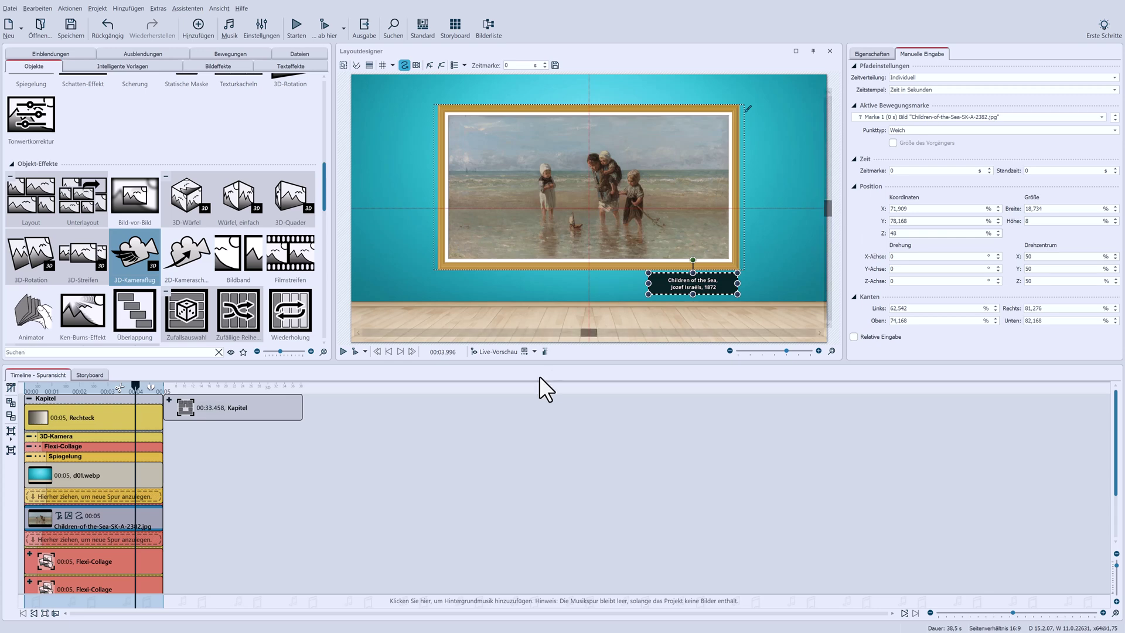
left_click(27, 445)
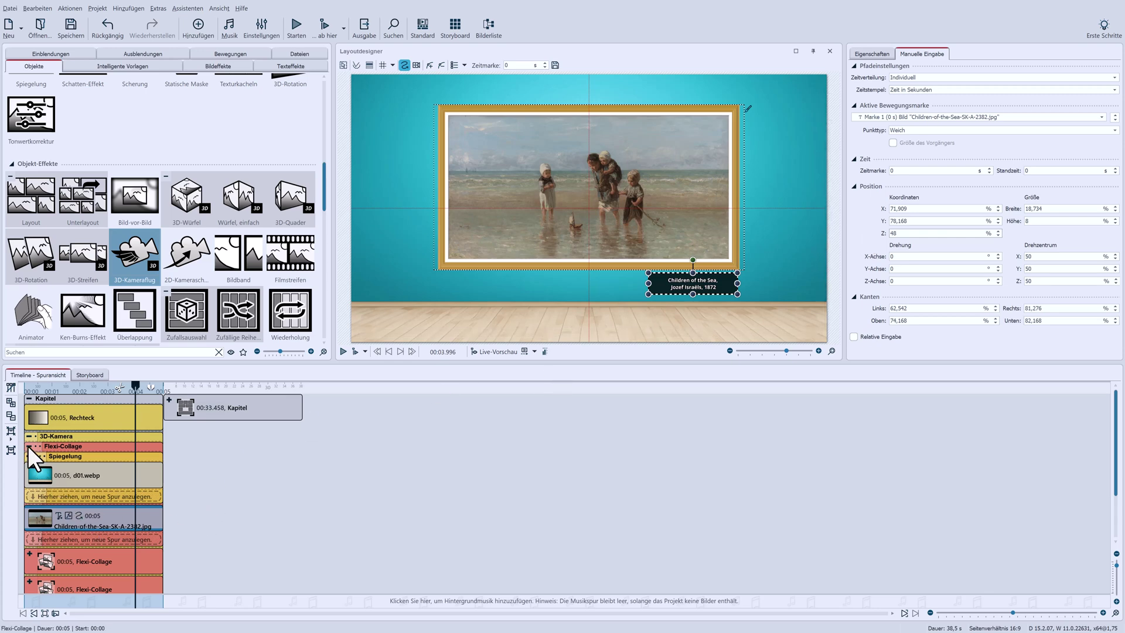
In the middle Flexi-Collage, bring the portrait image slightly forward in Z and set its caption's Z position to 48 %.
left_click(29, 474)
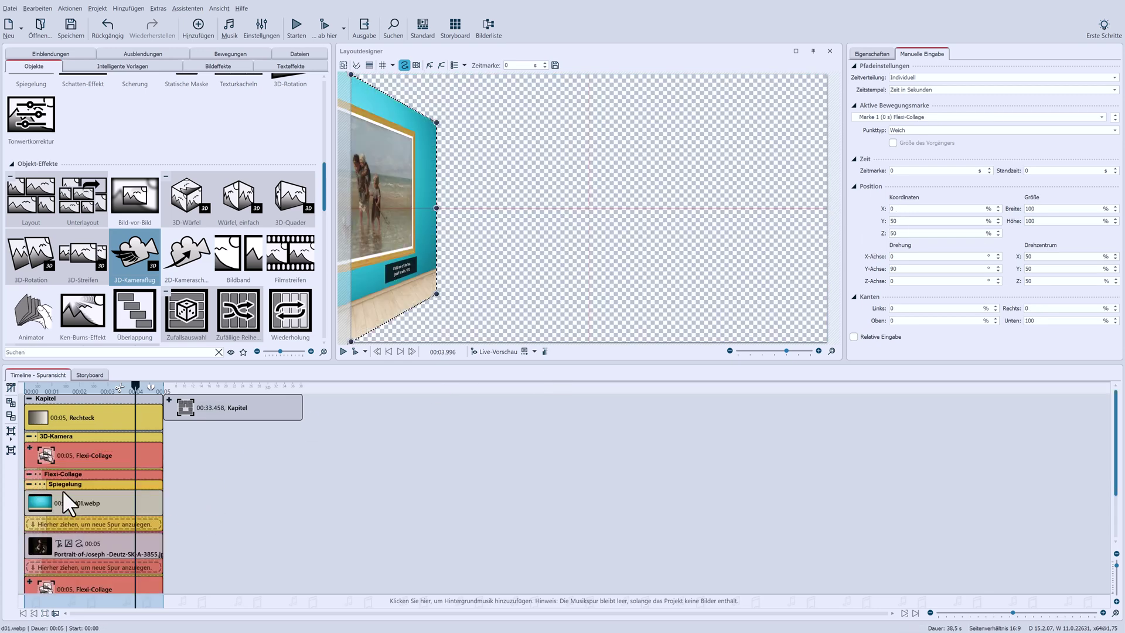
left_click(72, 500)
left_click(75, 541)
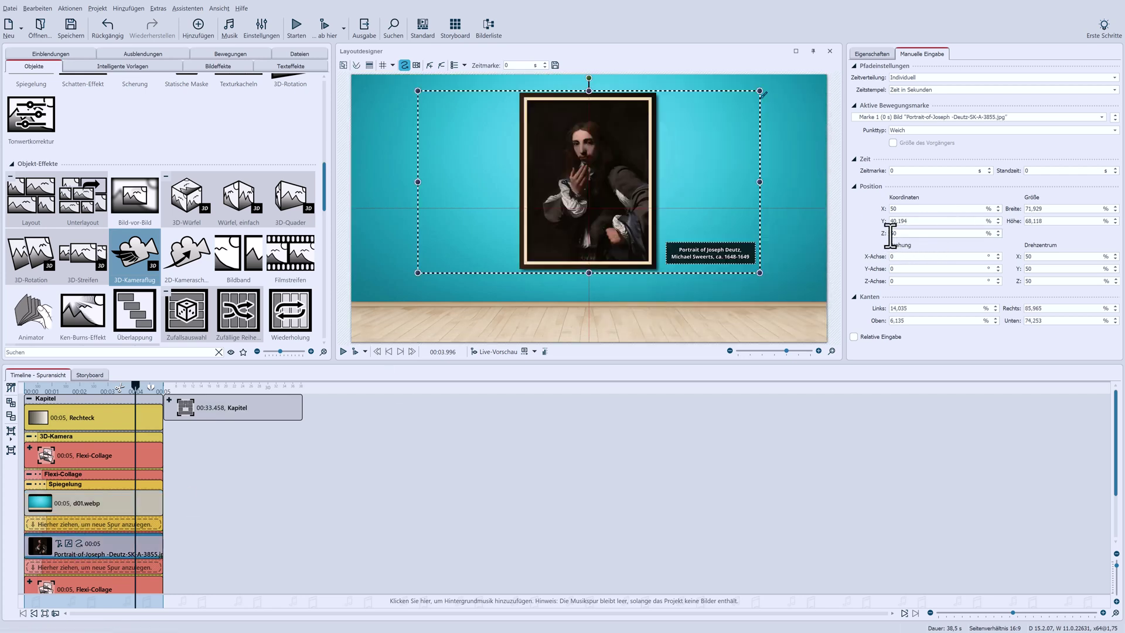
scroll(888, 233, "down", 1)
left_click(700, 257)
double_click(895, 233)
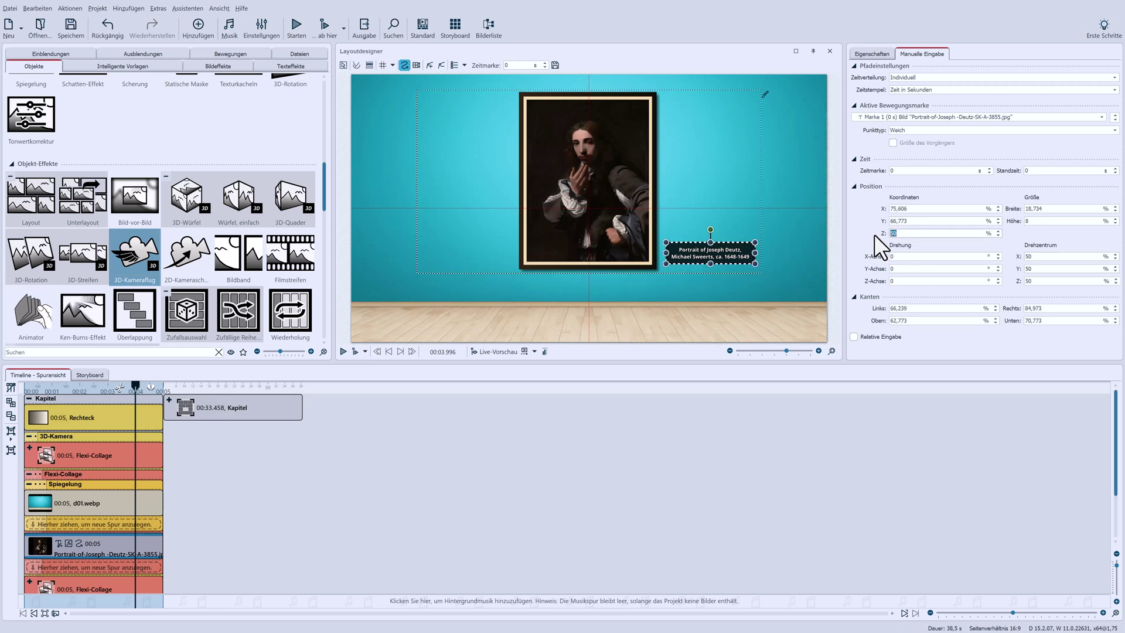
type("48")
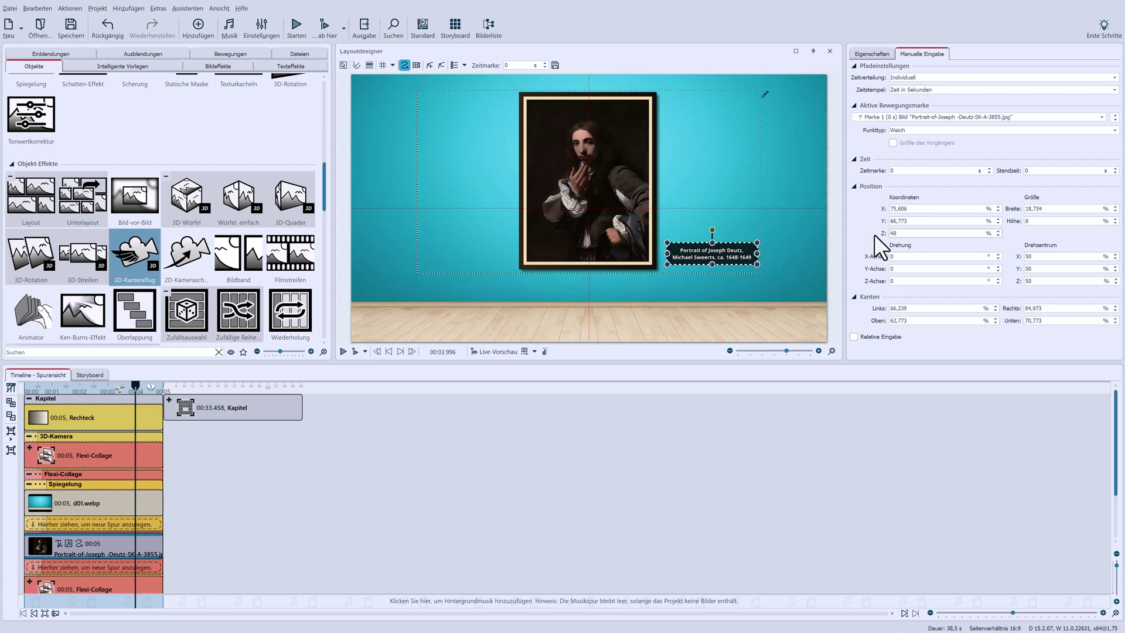
left_click(28, 474)
Expand the third Flexi-Collage, bring the Harbor at Sunset image slightly forward in Z, and select its caption.
left_click(30, 505)
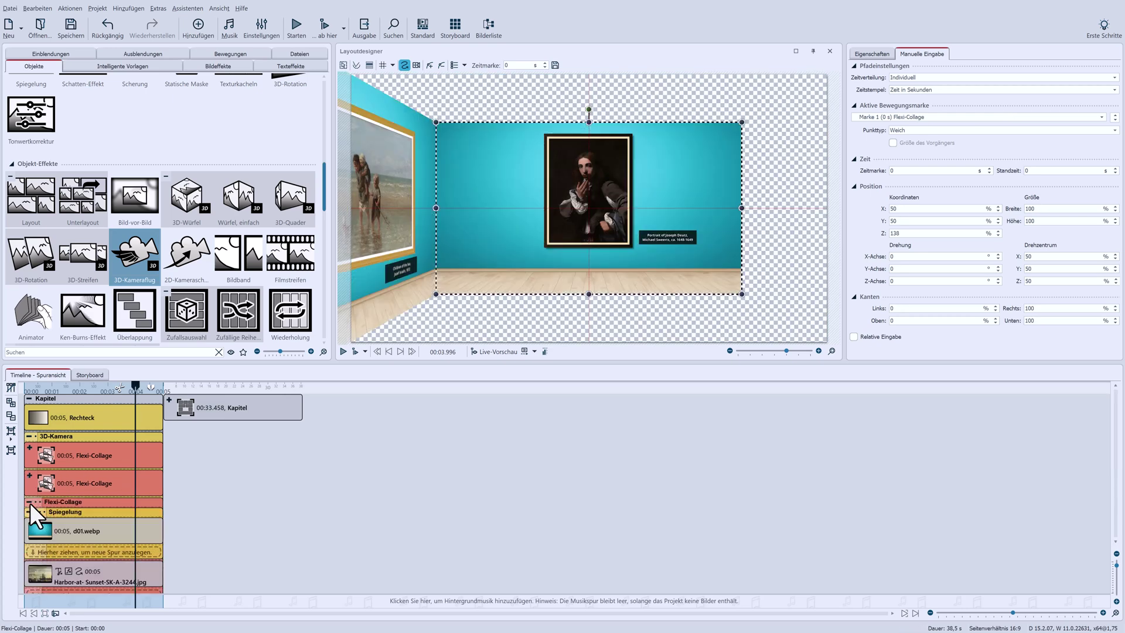
left_click(71, 528)
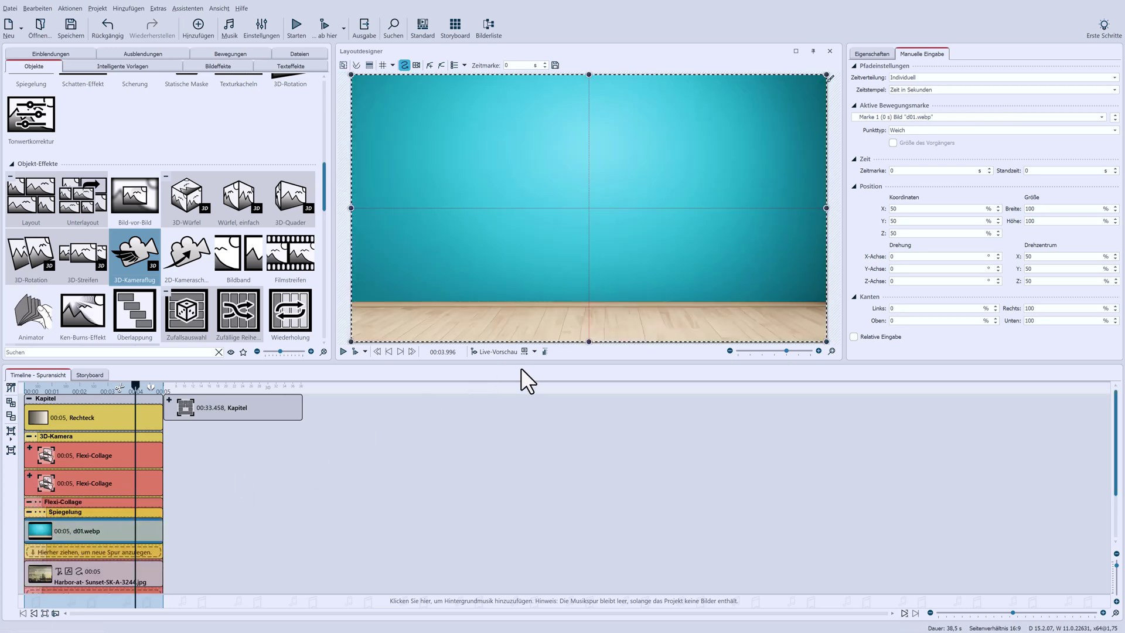
left_click(82, 576)
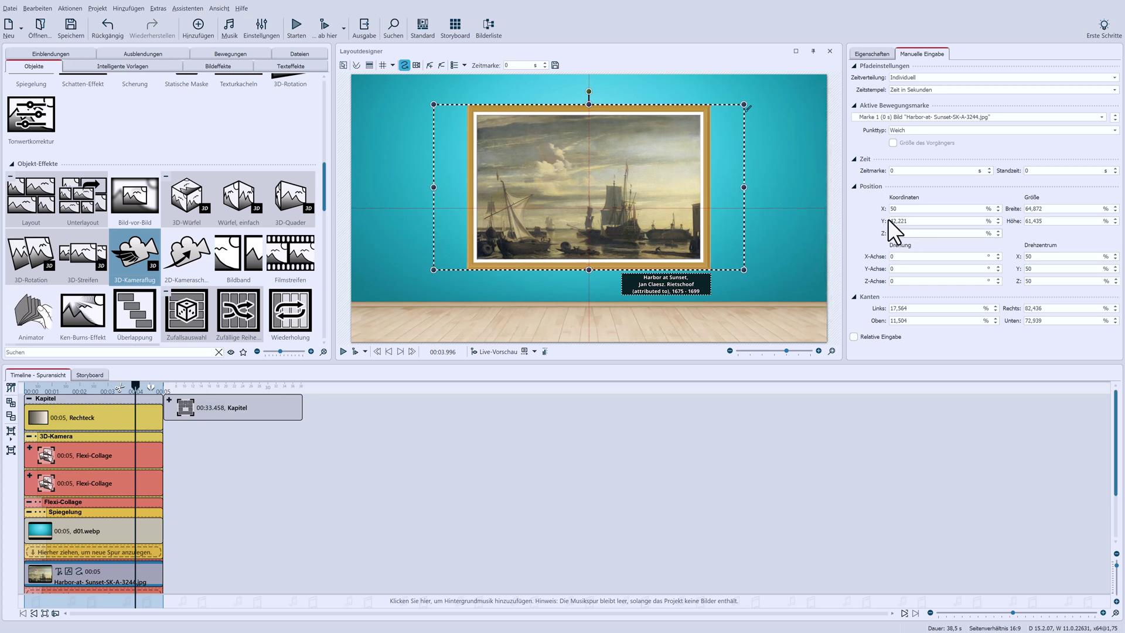
left_click(654, 286)
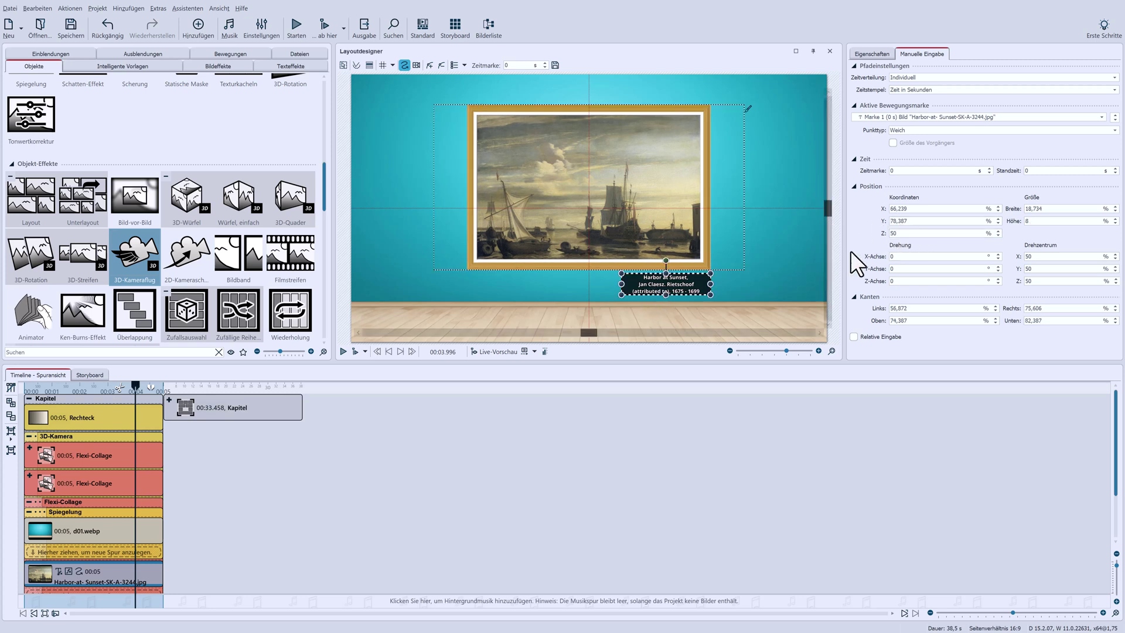